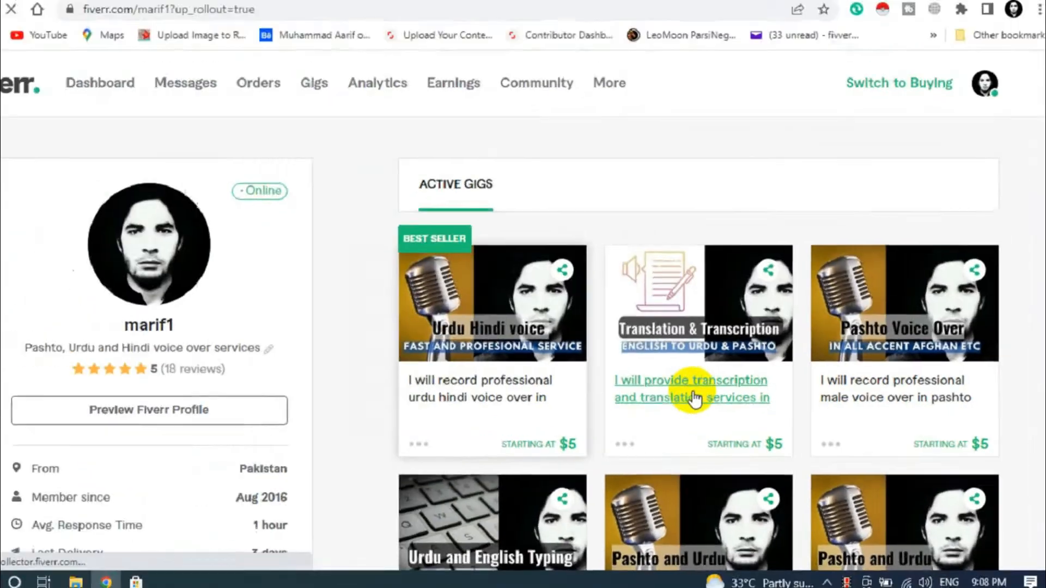
- Open the transcription and translation gig from the seller profile for editing and look over its overview fields
left_click(525, 309)
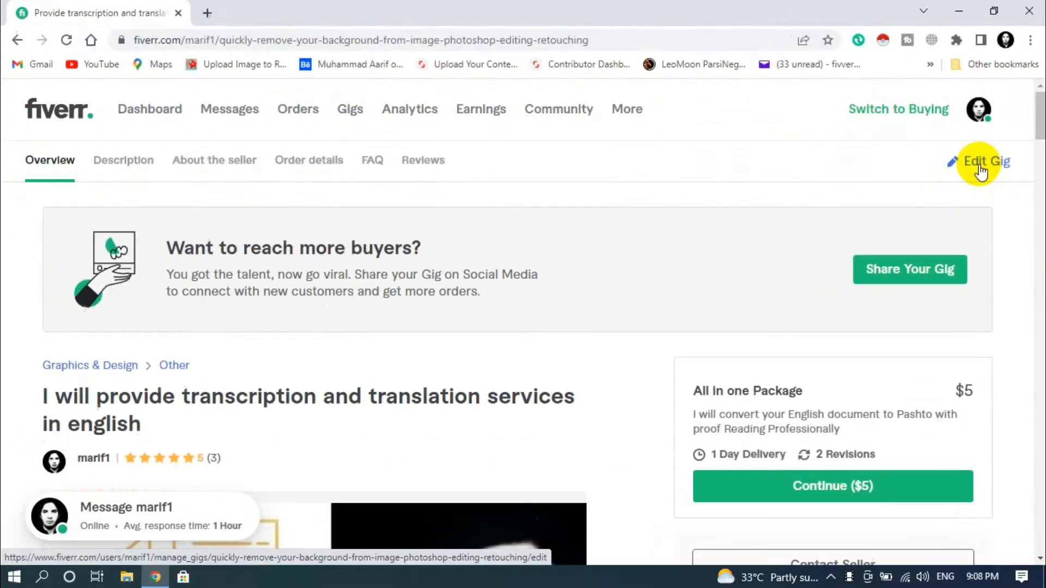
left_click(916, 310)
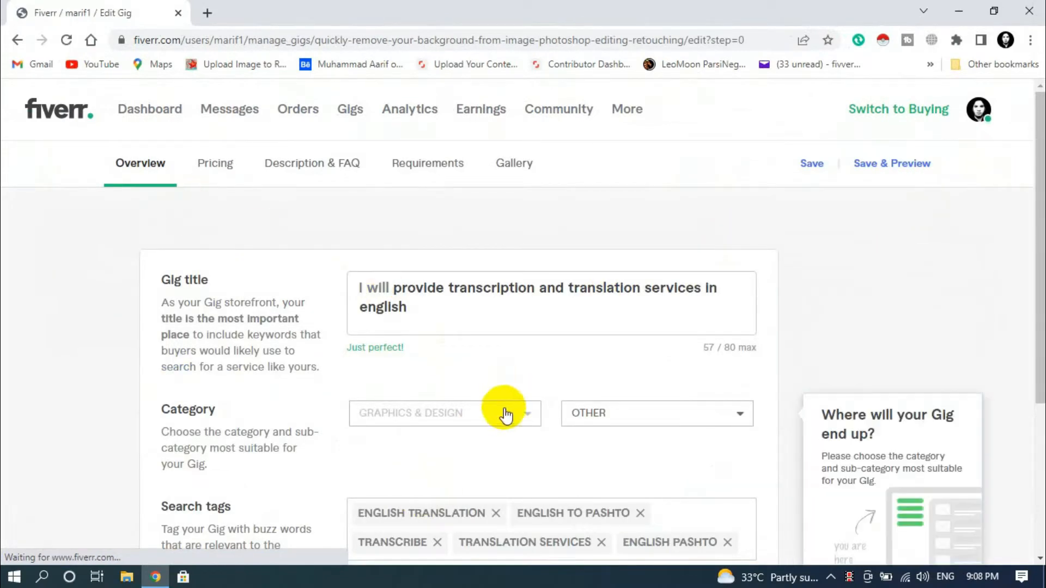
scroll(474, 455, "down", 4)
scroll(473, 452, "up", 5)
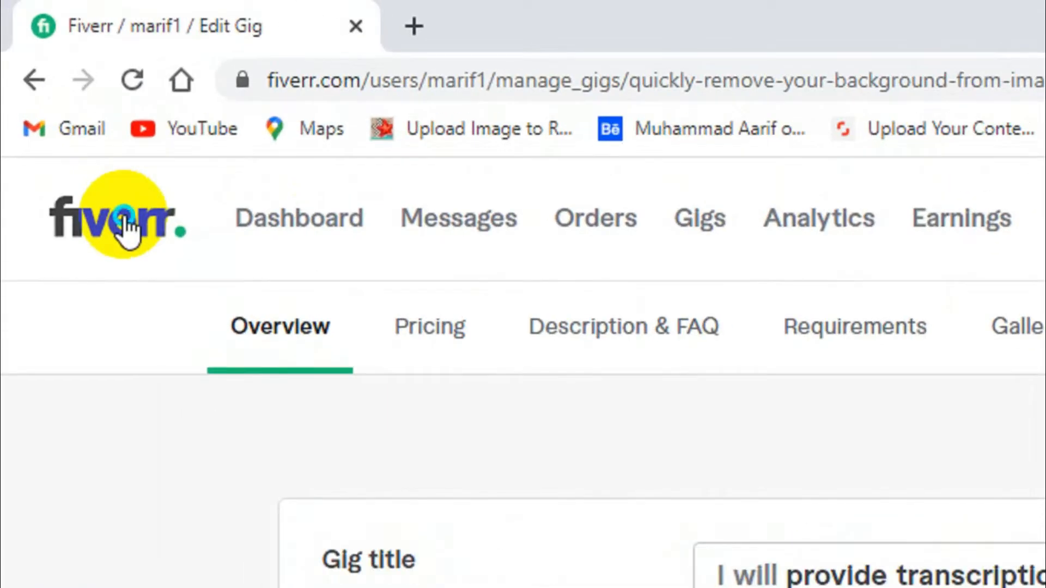
- Open the Fiverr home page in a separate browser tab and switch the account to buying mode
right_click(125, 218)
left_click(174, 252)
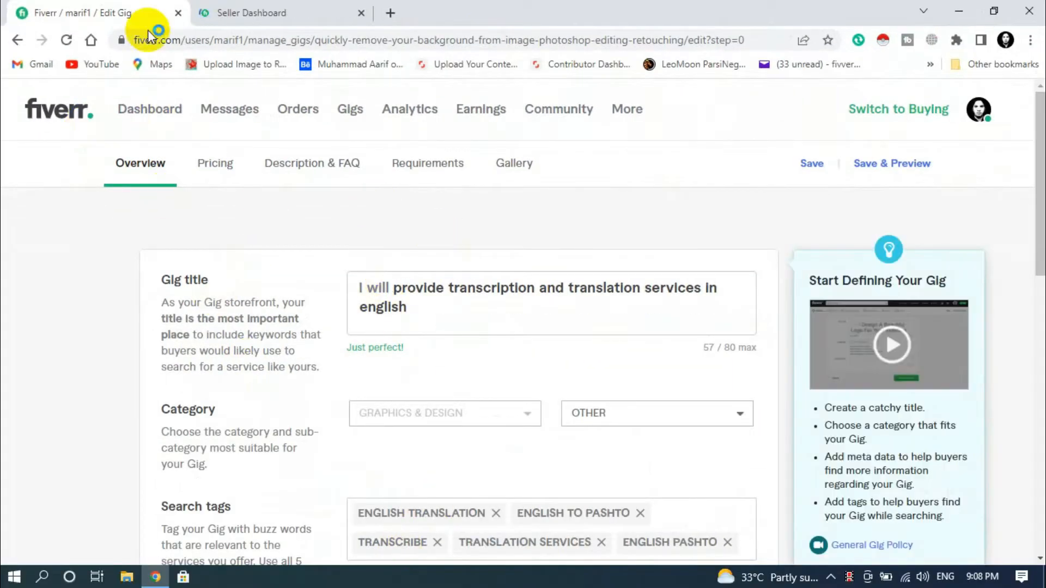
left_click(220, 7)
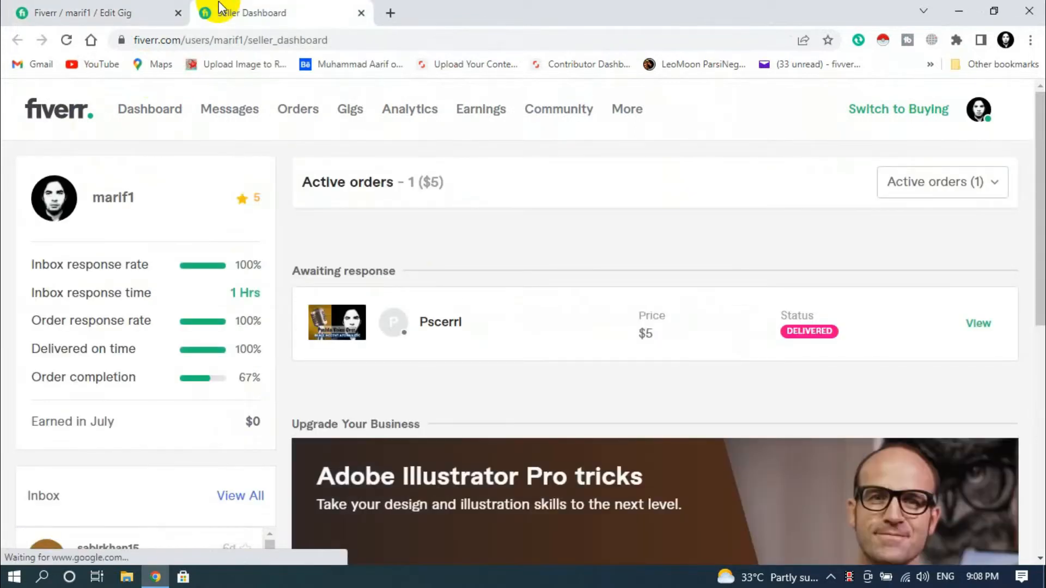
left_click(900, 114)
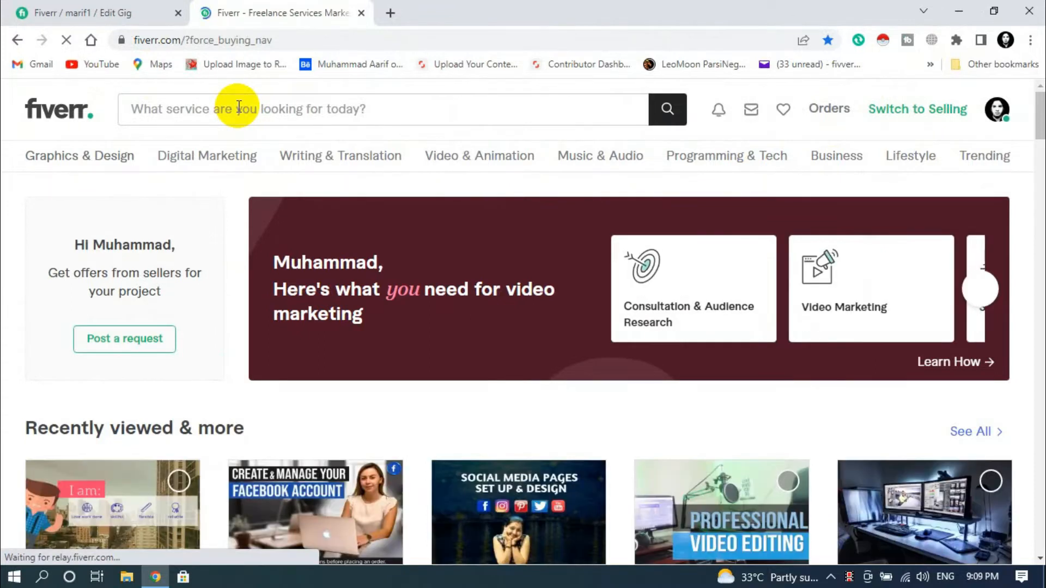
- Search the marketplace for "create youtube thumbnail" services
left_click(57, 4)
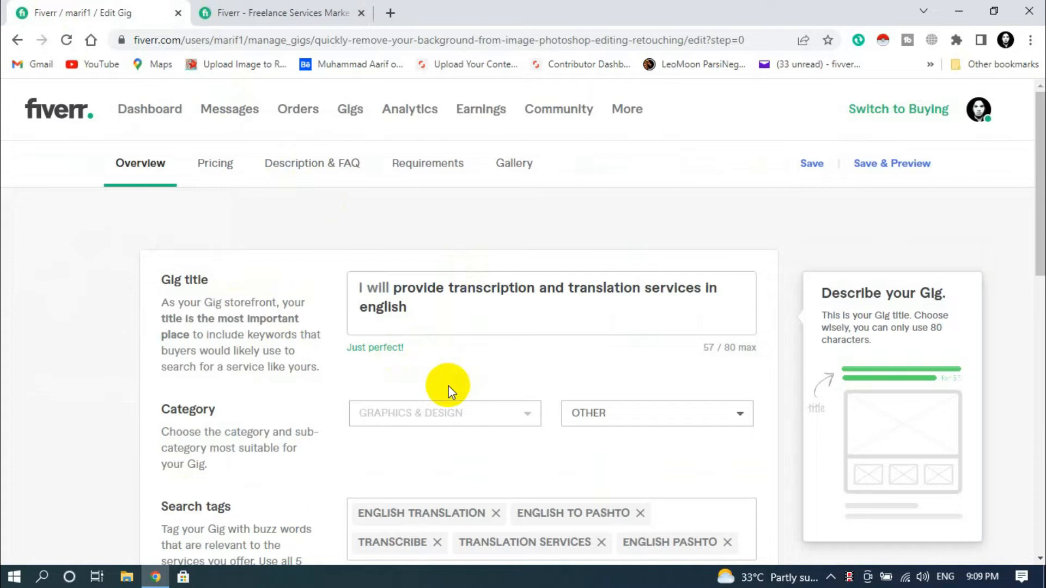
left_click(337, 12)
left_click(299, 115)
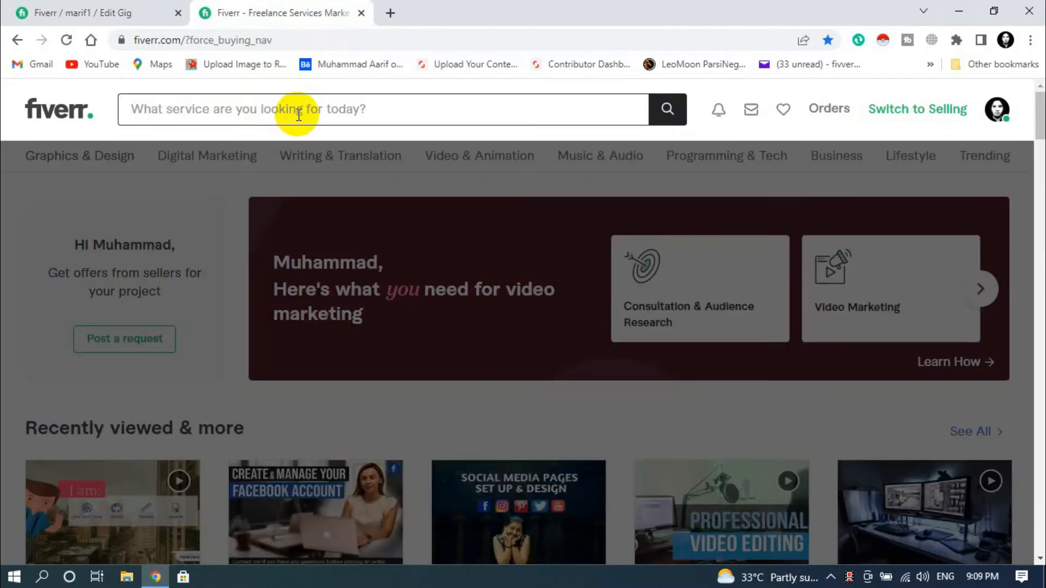
type("youtube thu")
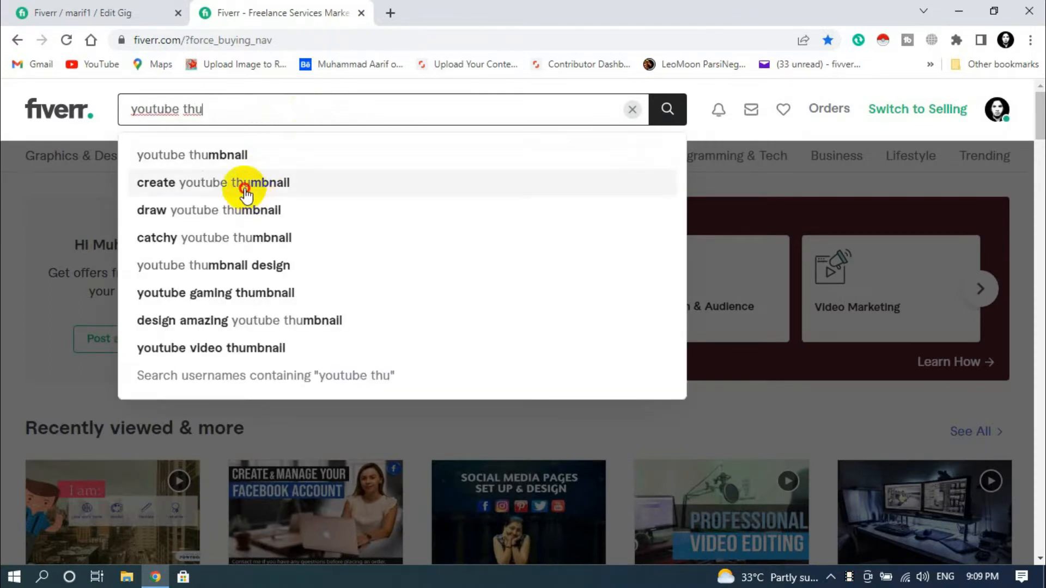
left_click(245, 187)
mouse_move(240, 166)
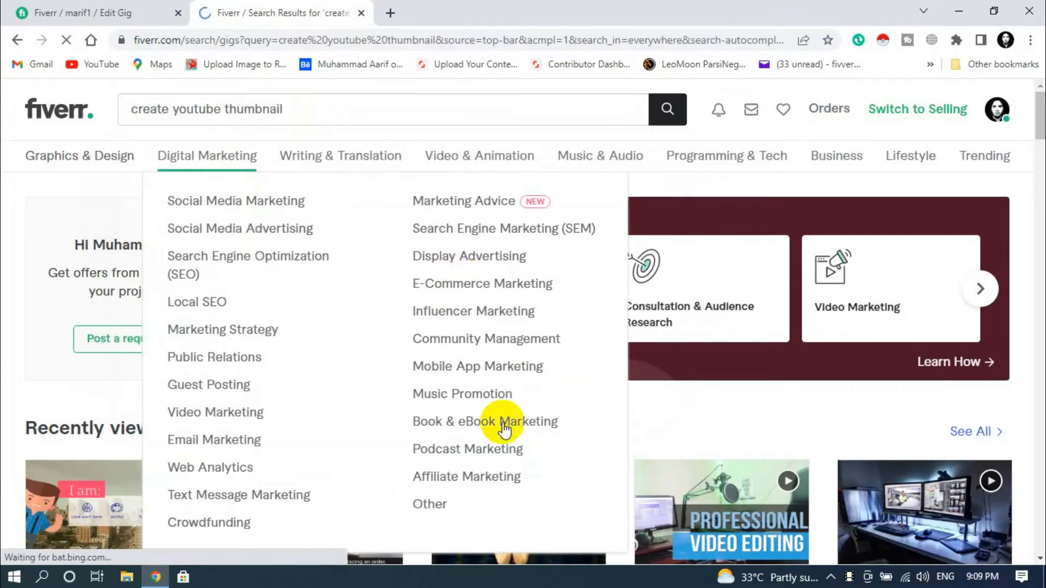
scroll(305, 428, "down", 1)
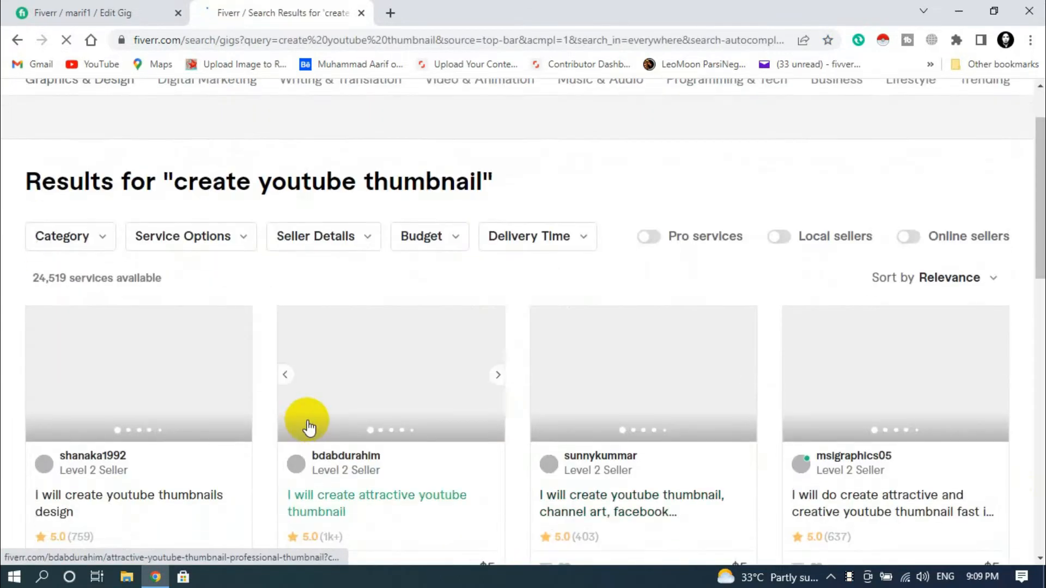
- Browse the thumbnail search results and open the gig titled "I will create attractive youtube thumbnail"
left_click(45, 10)
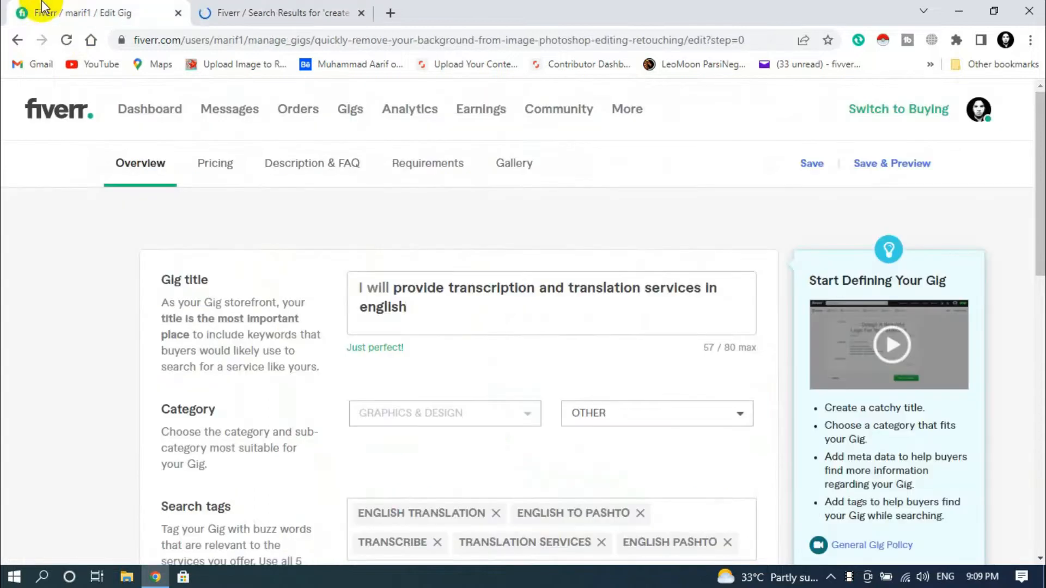
scroll(374, 443, "down", 1)
left_click(307, 12)
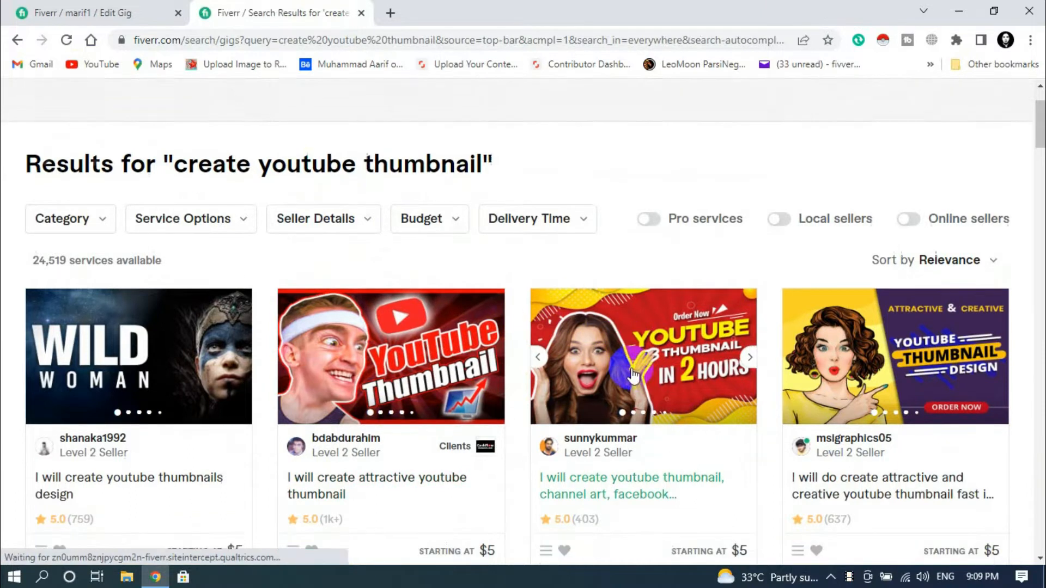
scroll(632, 376, "down", 2)
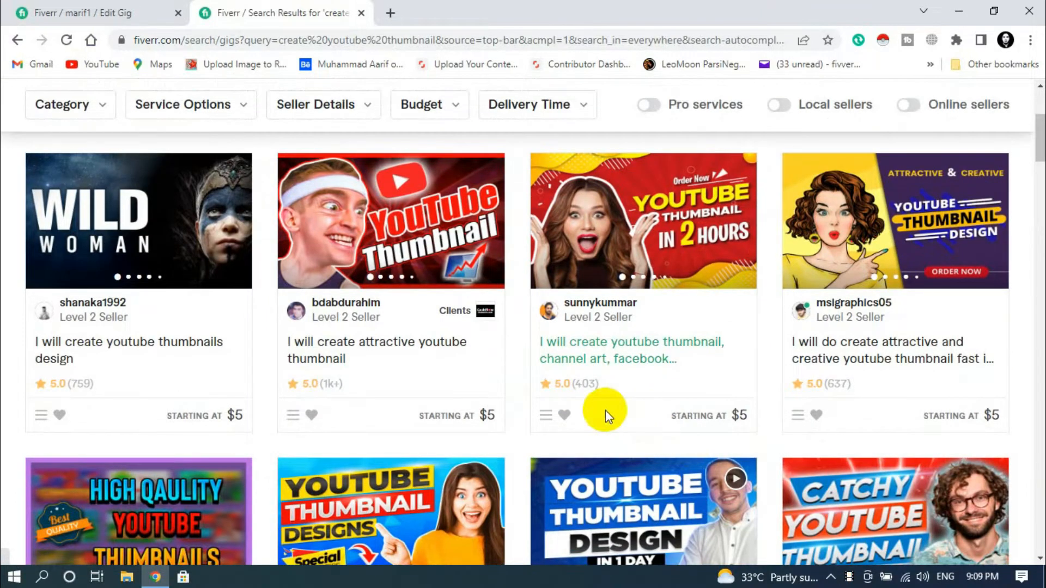
scroll(408, 348, "down", 3)
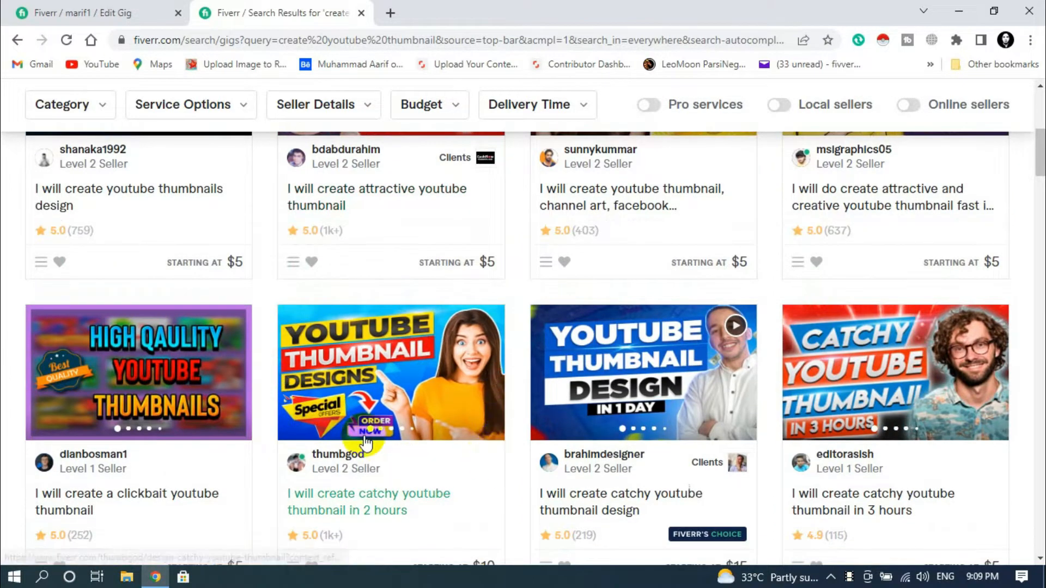
scroll(361, 255, "up", 2)
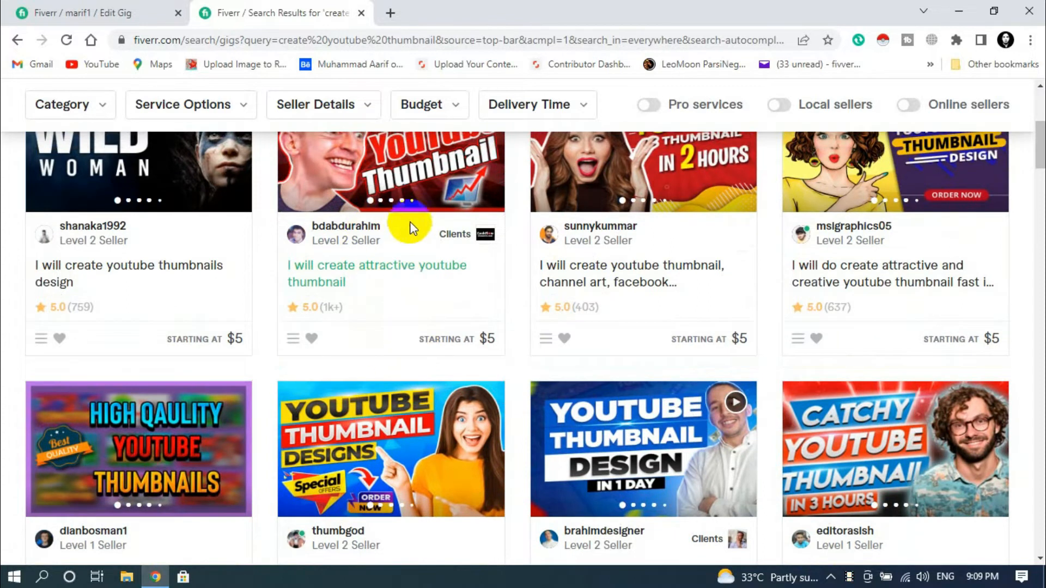
left_click(355, 269)
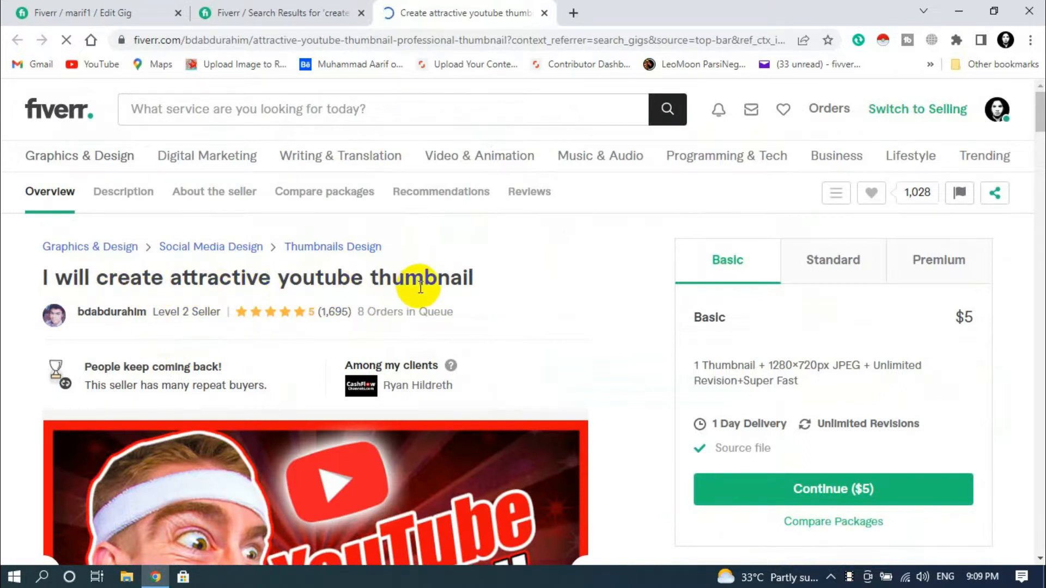
- Review the reference thumbnail gig's description and seller details, and close the search results page
scroll(416, 290, "down", 8)
scroll(427, 292, "up", 8)
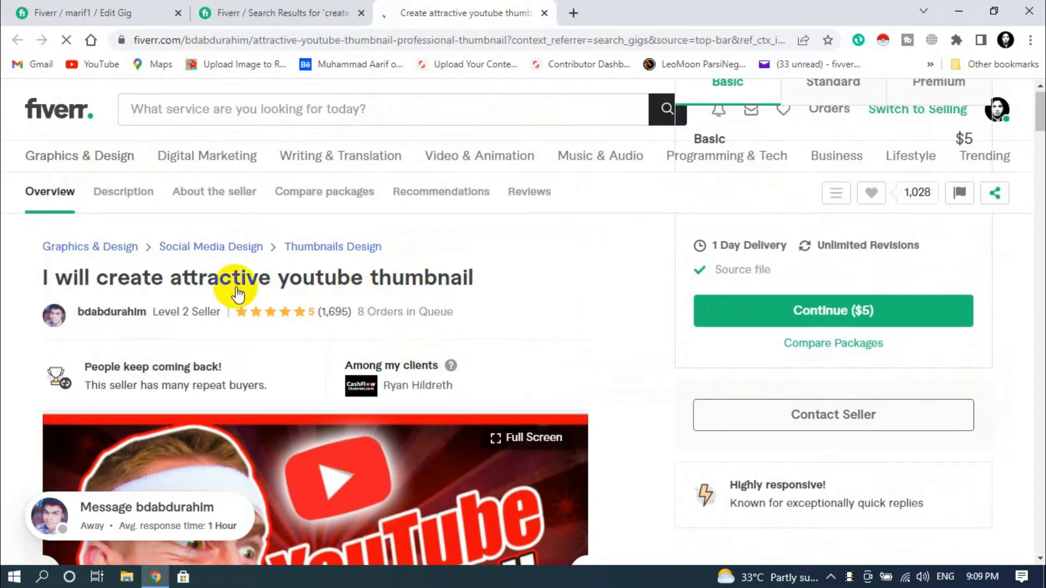
scroll(299, 327, "down", 10)
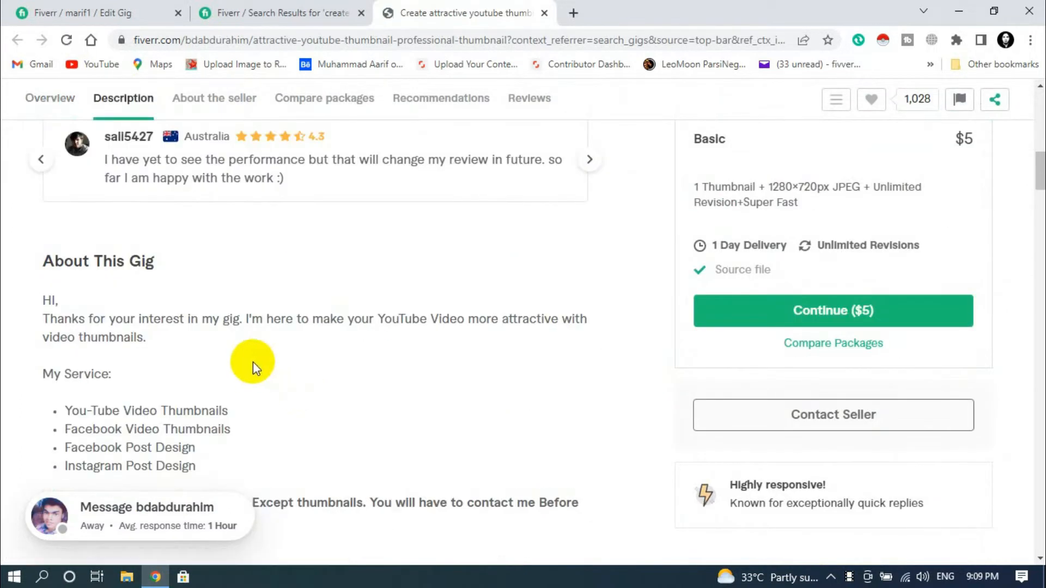
scroll(254, 365, "down", 10)
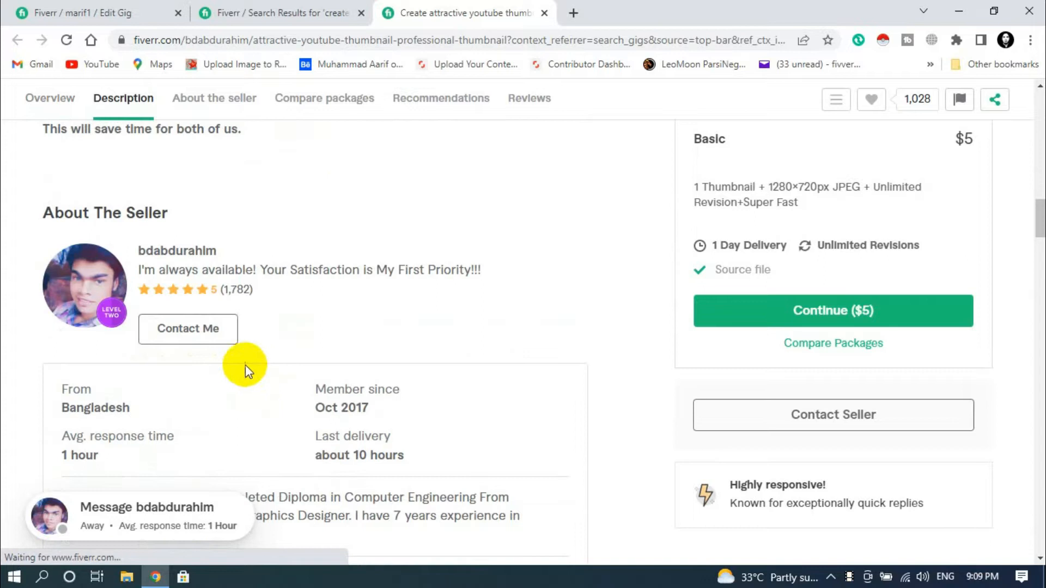
scroll(239, 328, "up", 12)
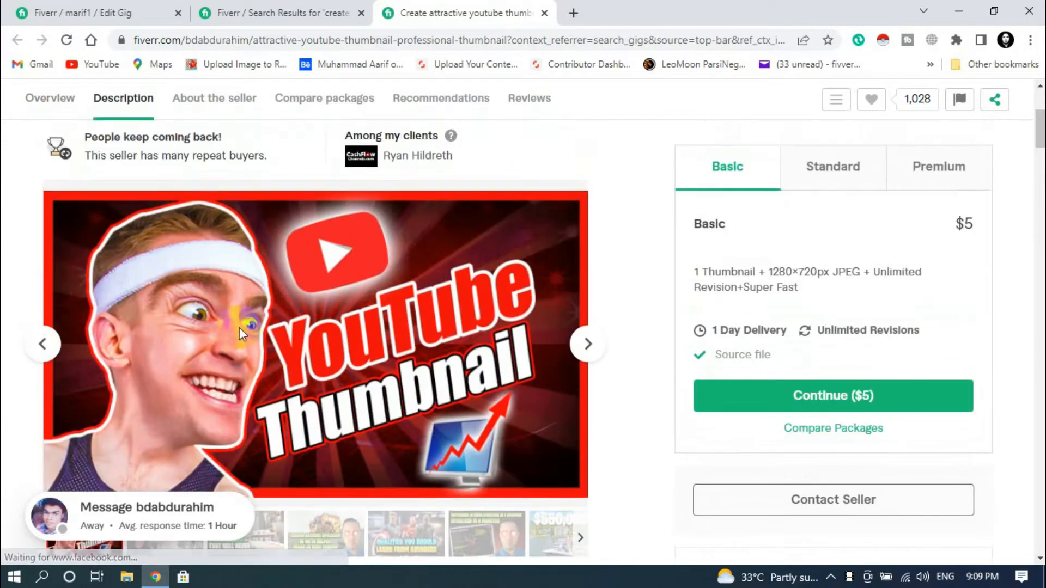
scroll(286, 327, "up", 4)
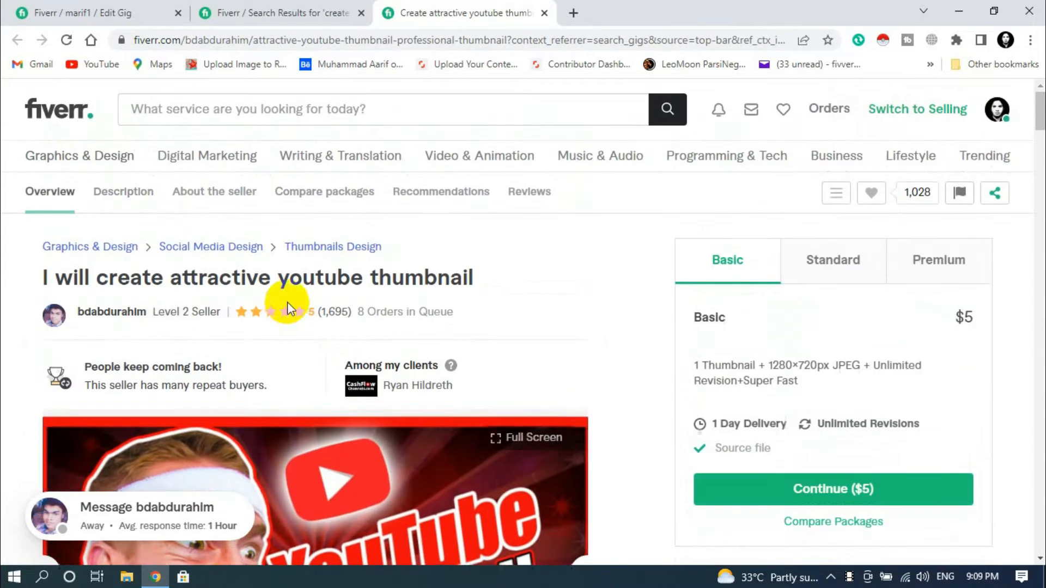
left_click(361, 15)
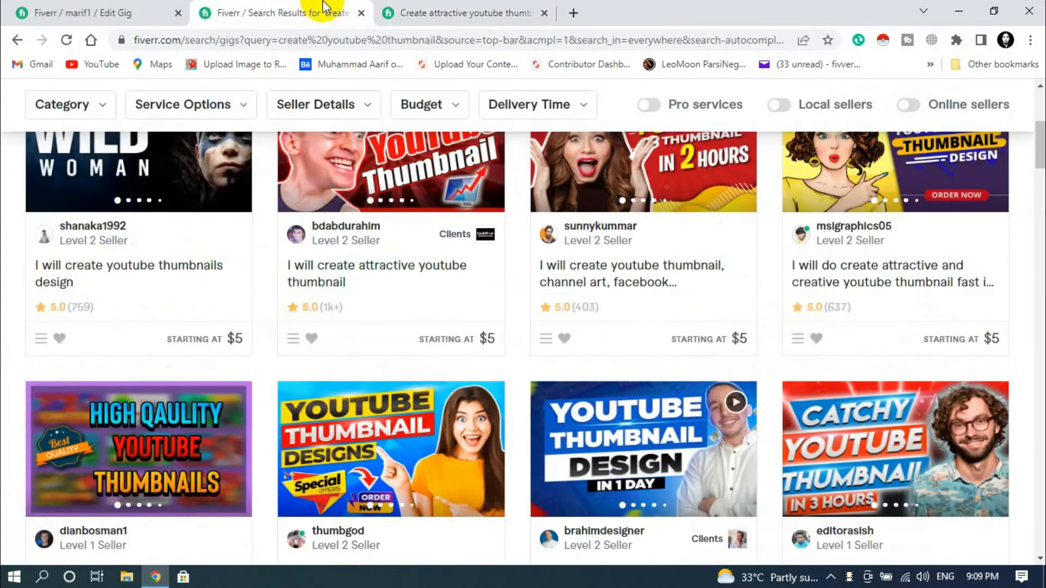
left_click(360, 14)
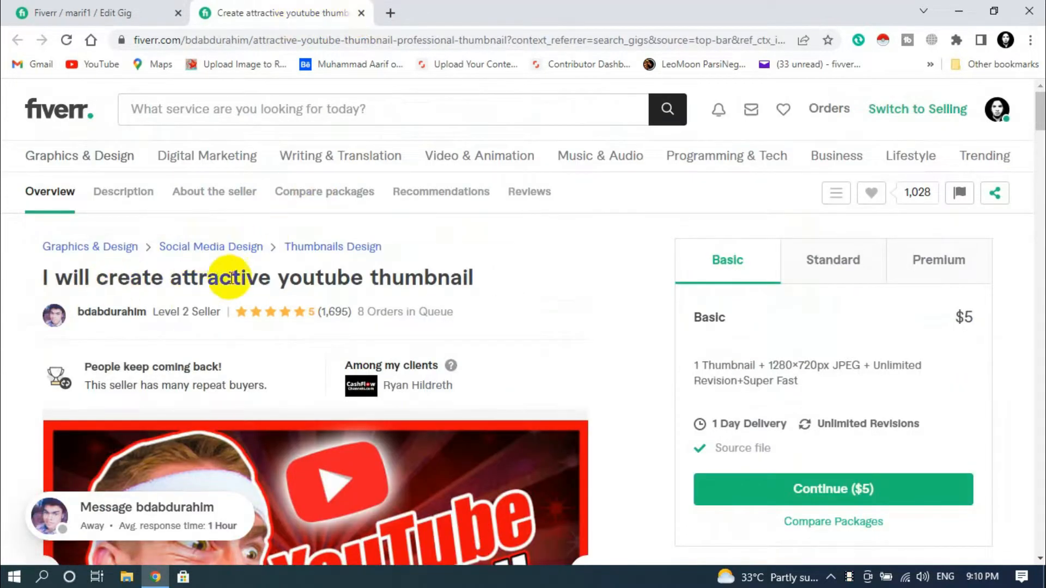
- Replace the edited gig's title with "I will create attractive YouTube thumbnail", correcting the spelling of YouTube and thumbnail
left_click(80, 12)
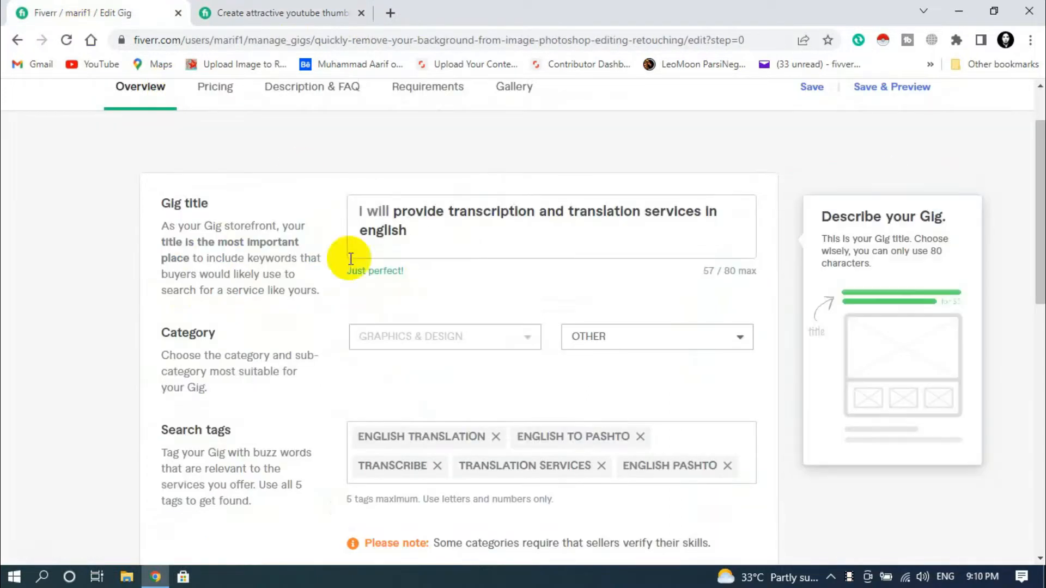
left_click_drag(436, 231, 377, 217)
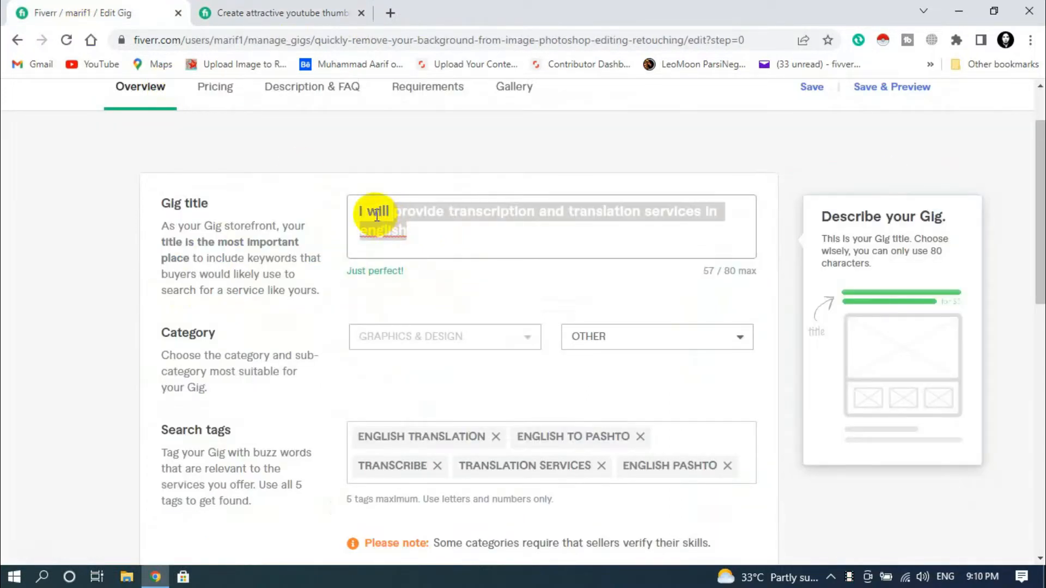
type("c")
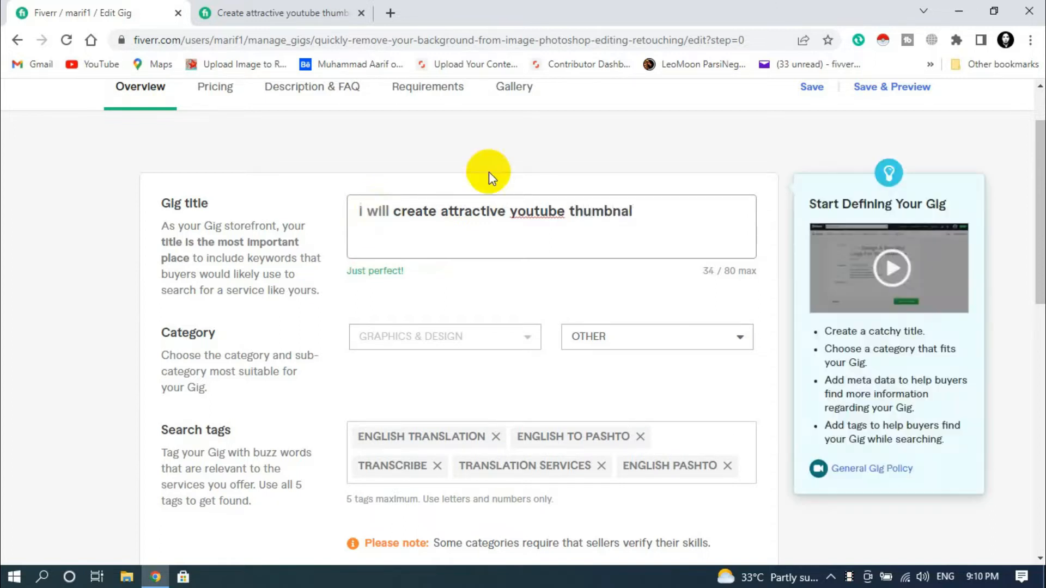
right_click(528, 214)
left_click(544, 226)
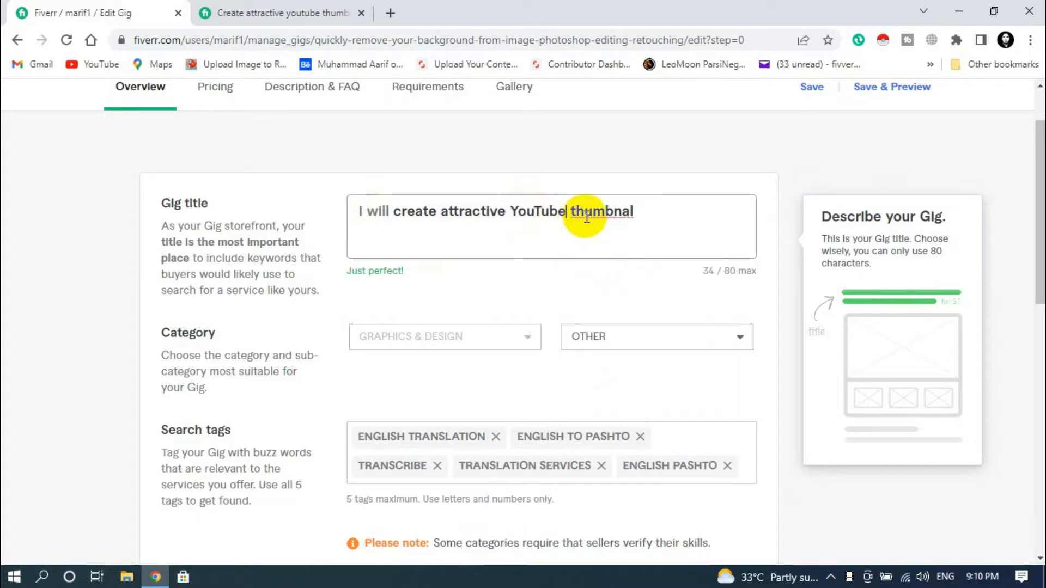
right_click(592, 210)
left_click(627, 222)
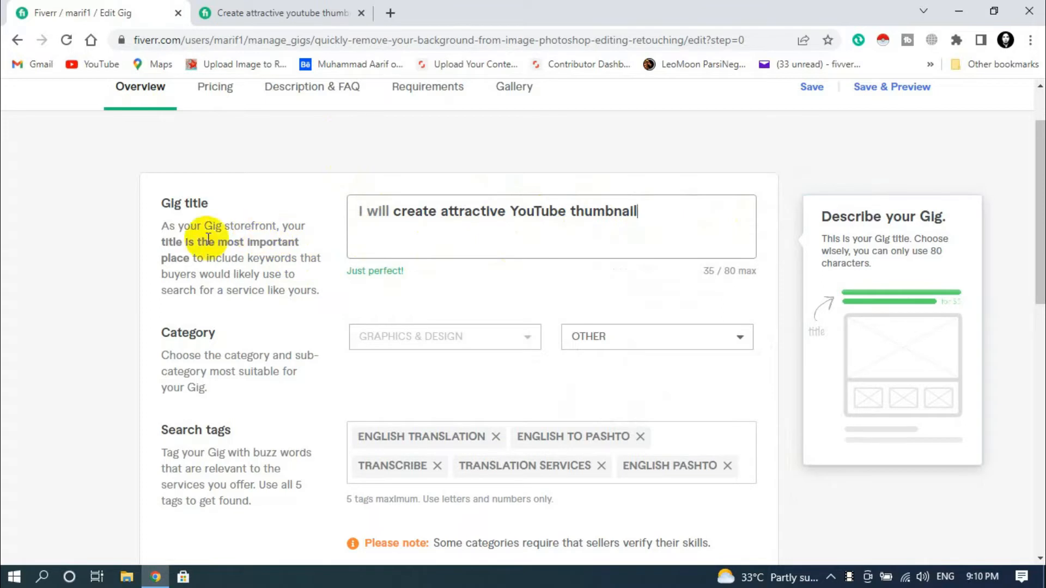
- Check the category path of the reference thumbnail gig and return to the gig being edited
left_click(218, 12)
left_click(131, 12)
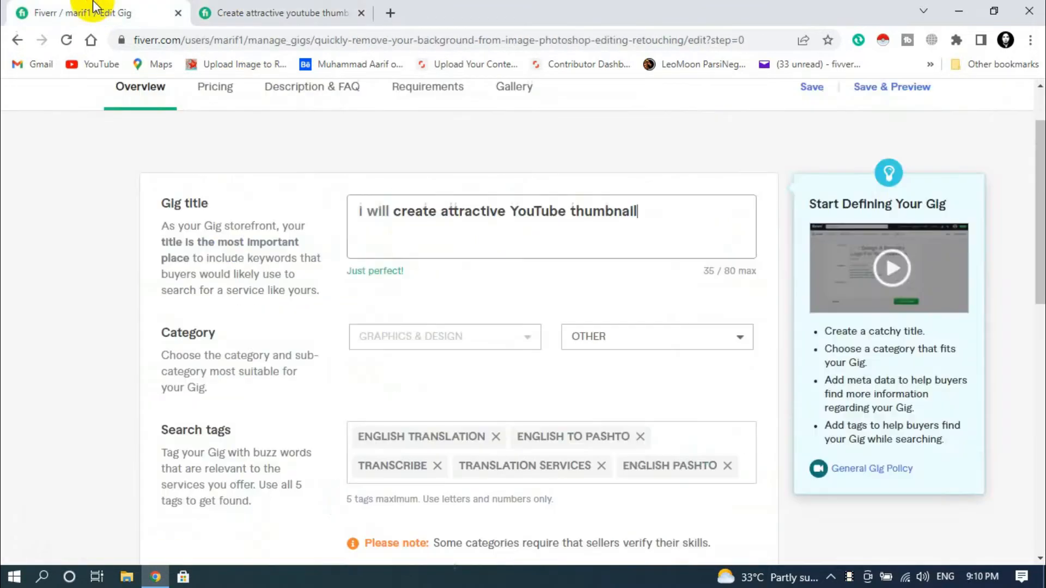
scroll(325, 354, "down", 2)
key("ctrl+Tab")
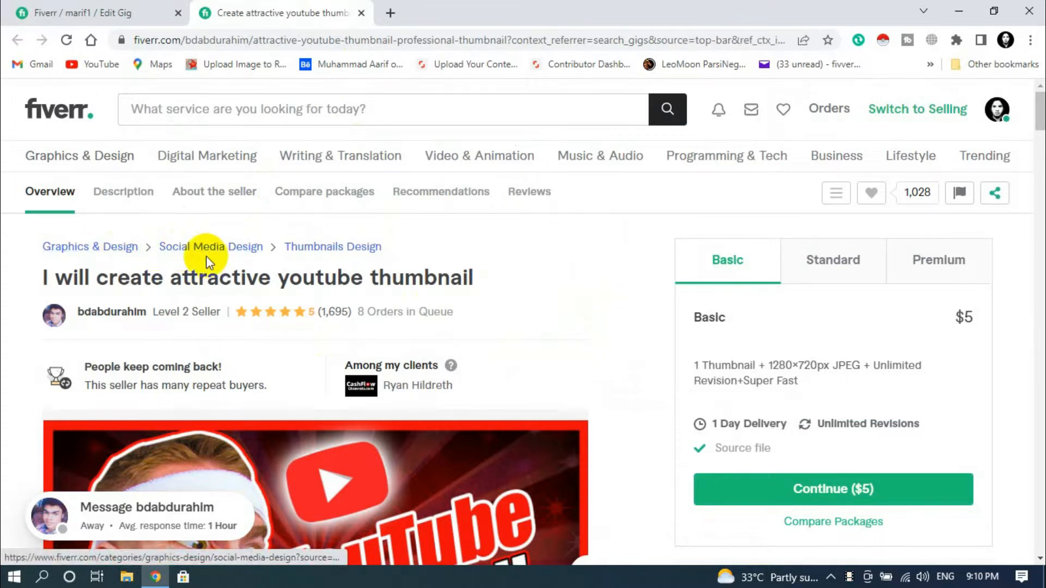
left_click(77, 13)
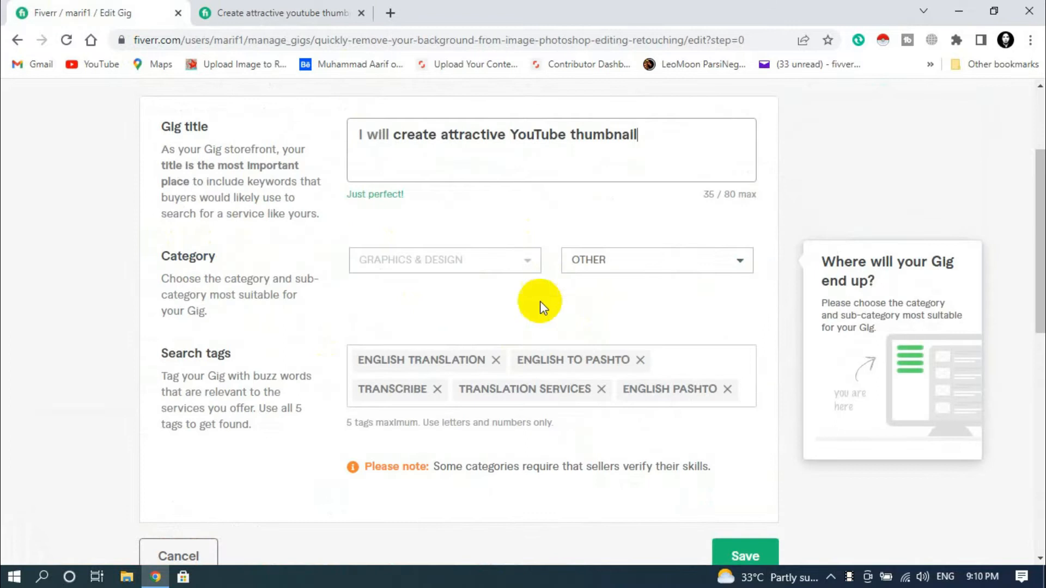
- Change the gig's subcategory under Graphics & Design to Social Media Design
left_click(625, 267)
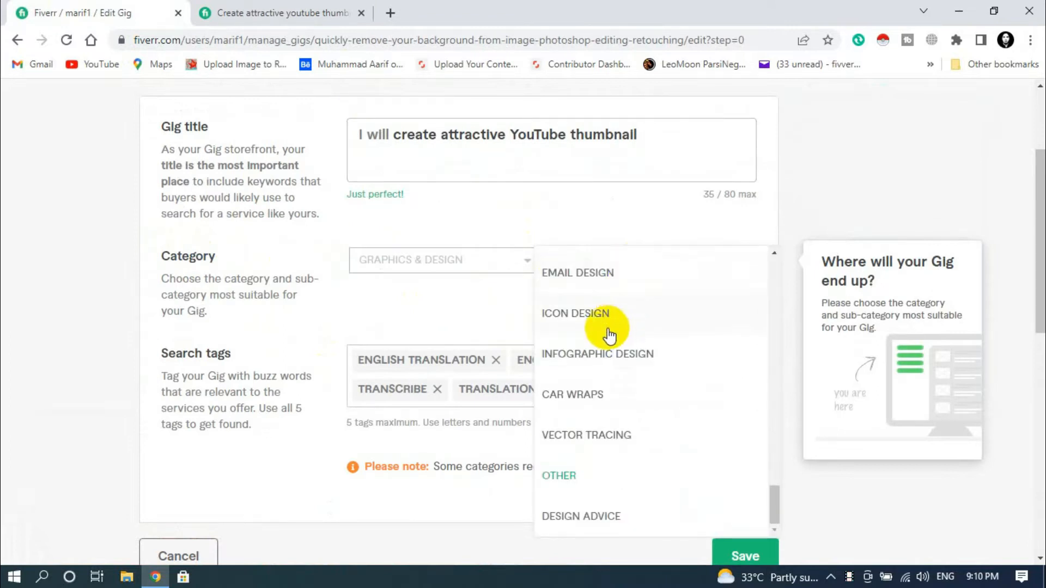
scroll(610, 359, "down", 1)
scroll(602, 367, "up", 2)
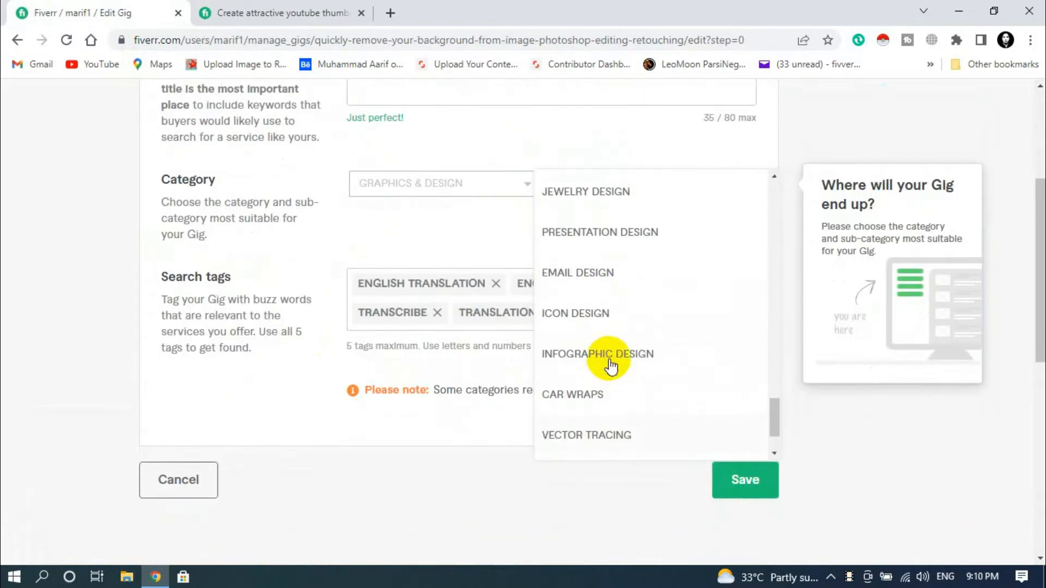
scroll(611, 366, "up", 3)
scroll(604, 349, "up", 5)
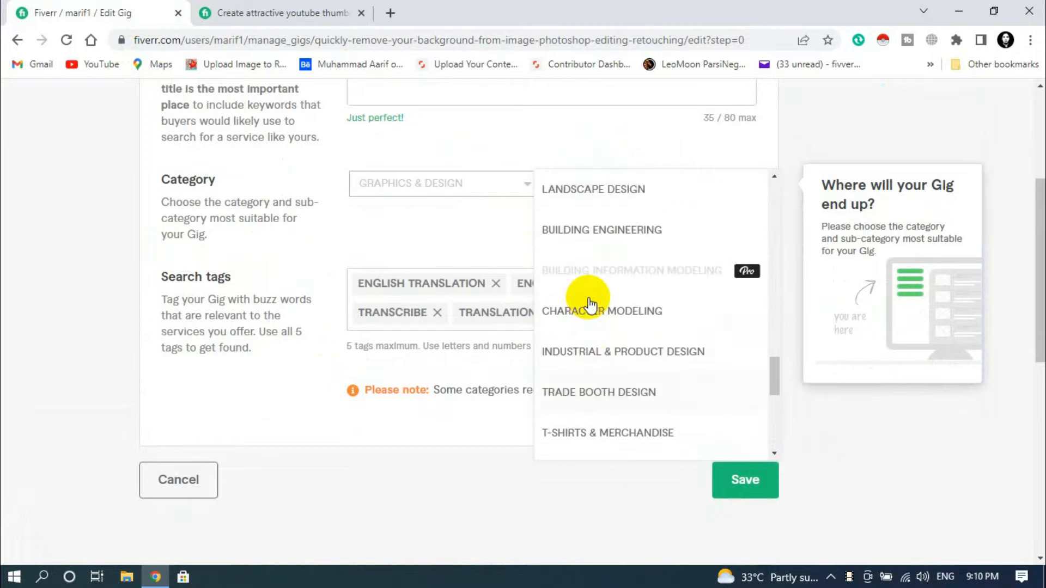
scroll(589, 305, "up", 7)
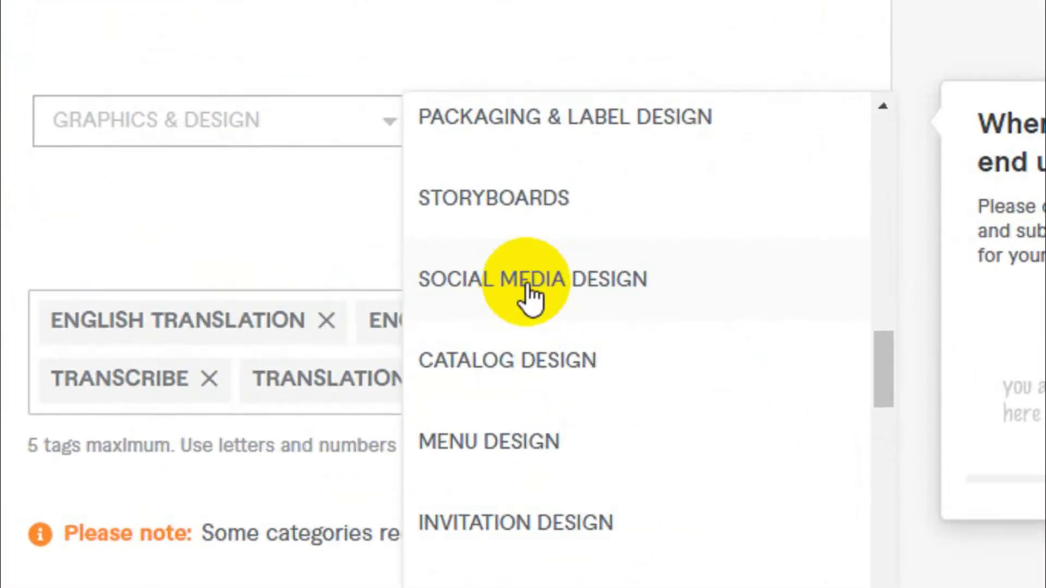
left_click(527, 289)
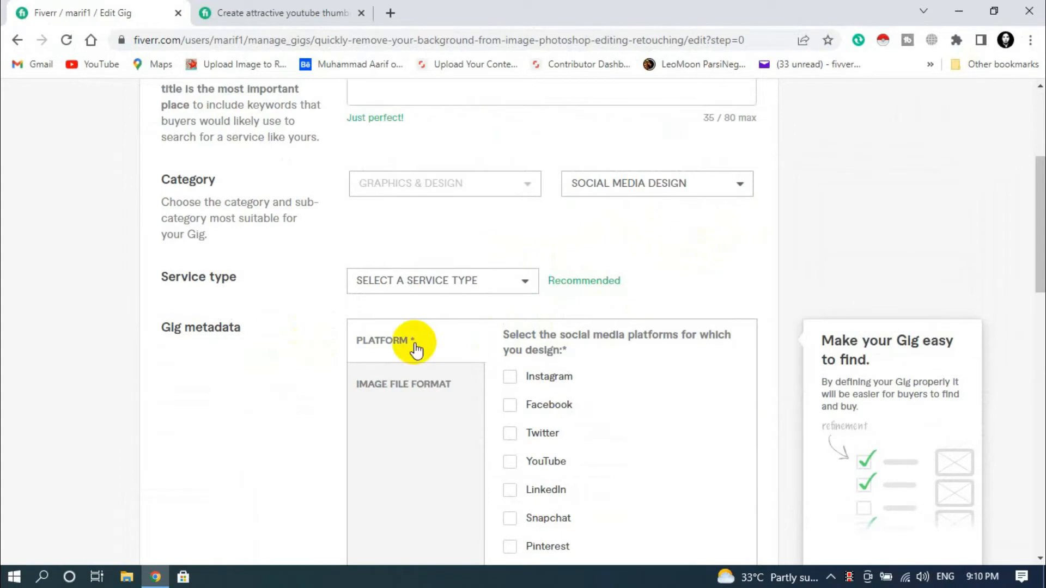
- Select YouTube as the social media platform in the gig metadata
scroll(163, 452, "down", 3)
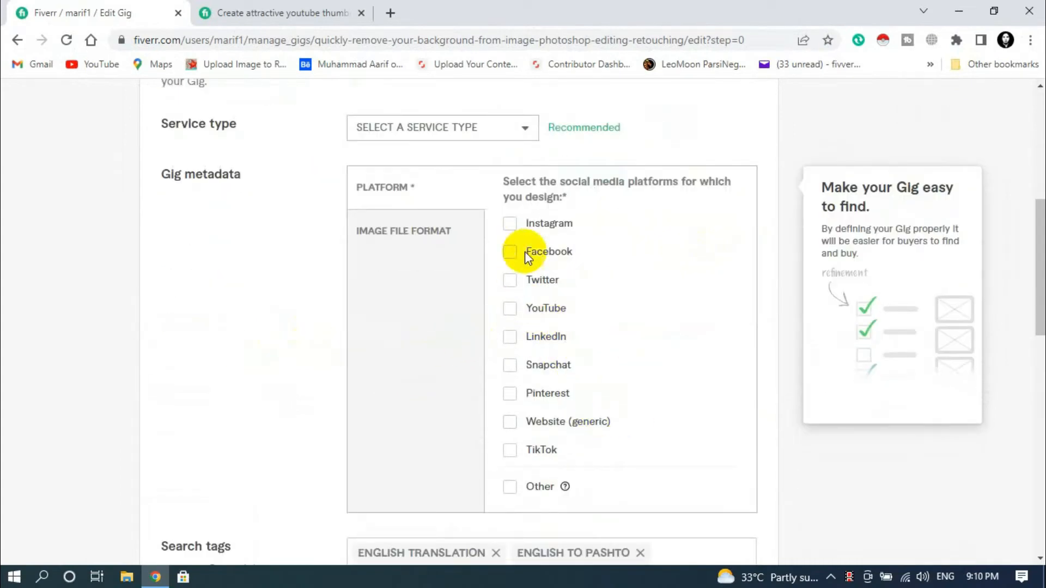
left_click(430, 231)
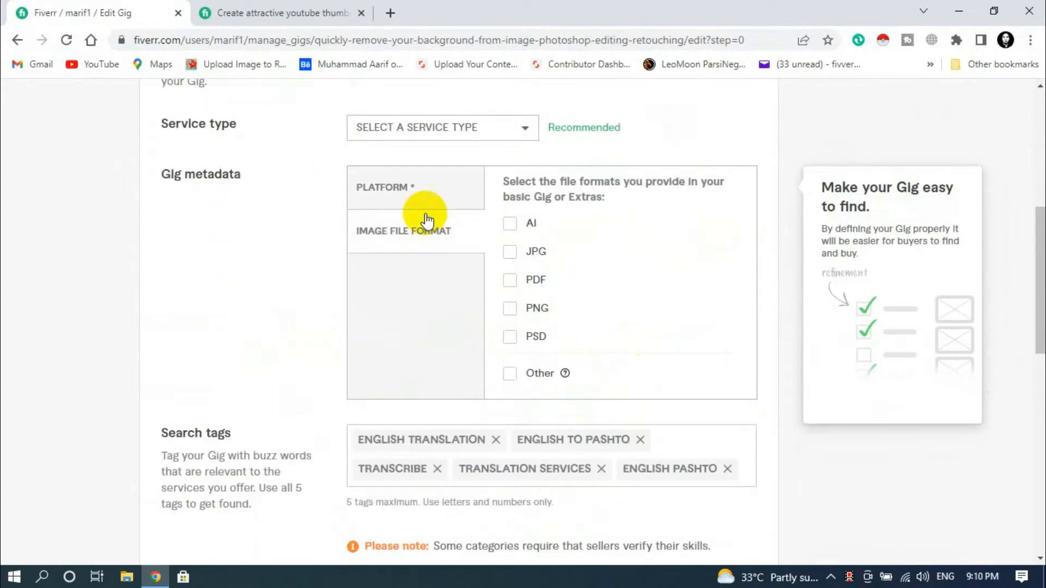
left_click(420, 190)
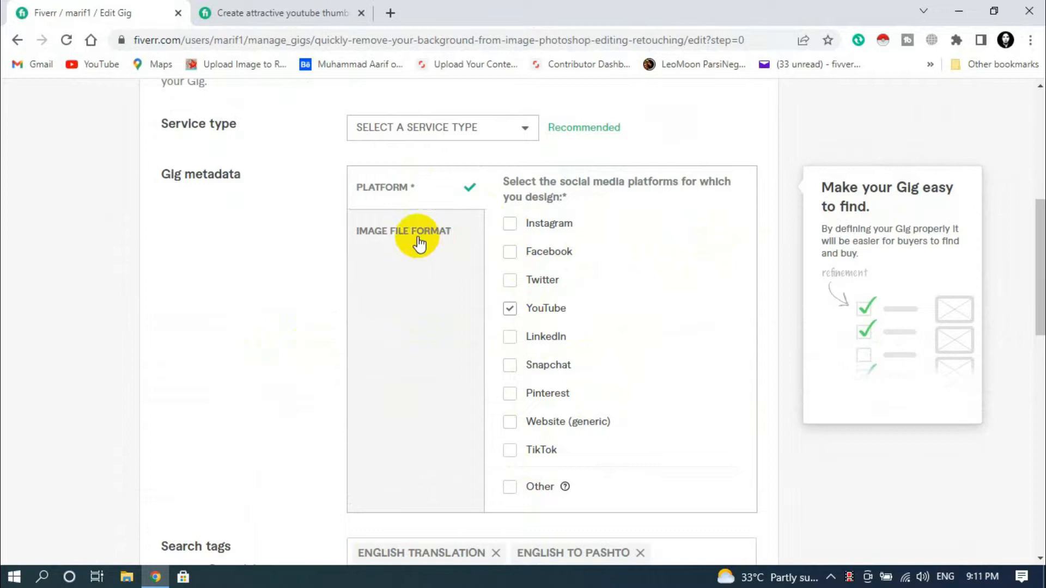
- Select JPG, PNG and PDF as the image file formats in the gig metadata
scroll(532, 275, "down", 2)
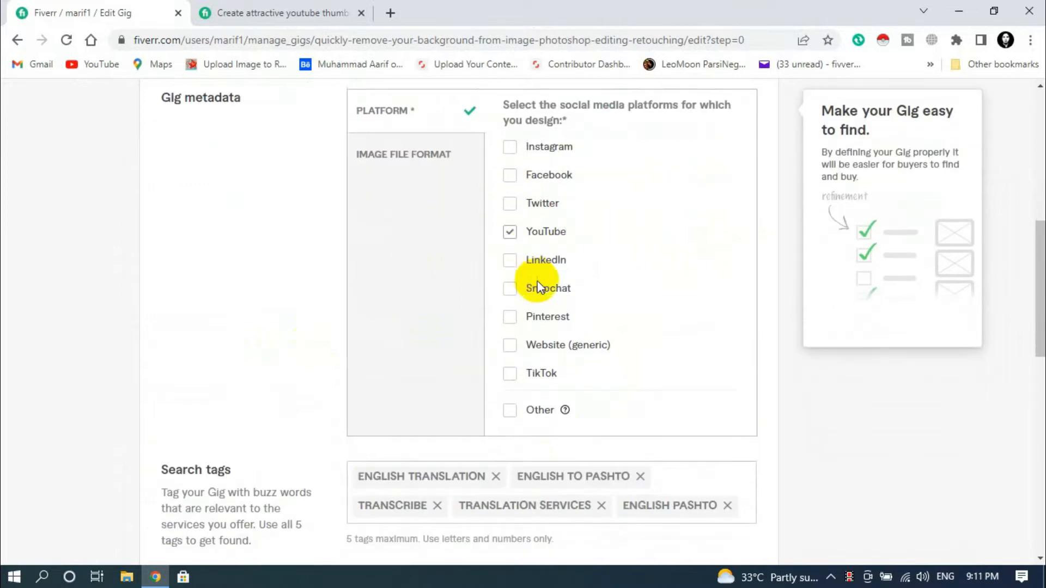
left_click(413, 156)
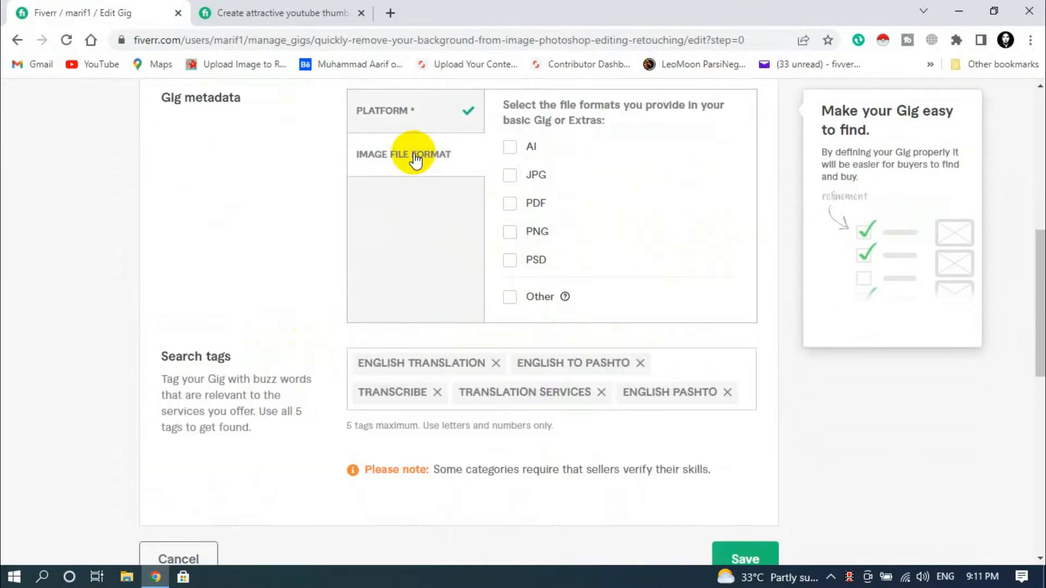
left_click(512, 177)
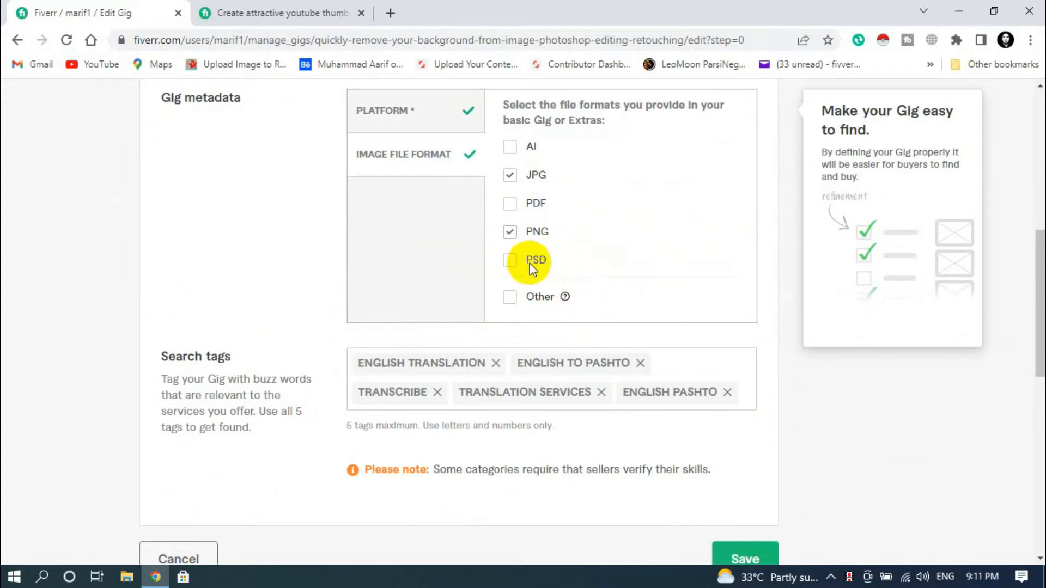
left_click(512, 206)
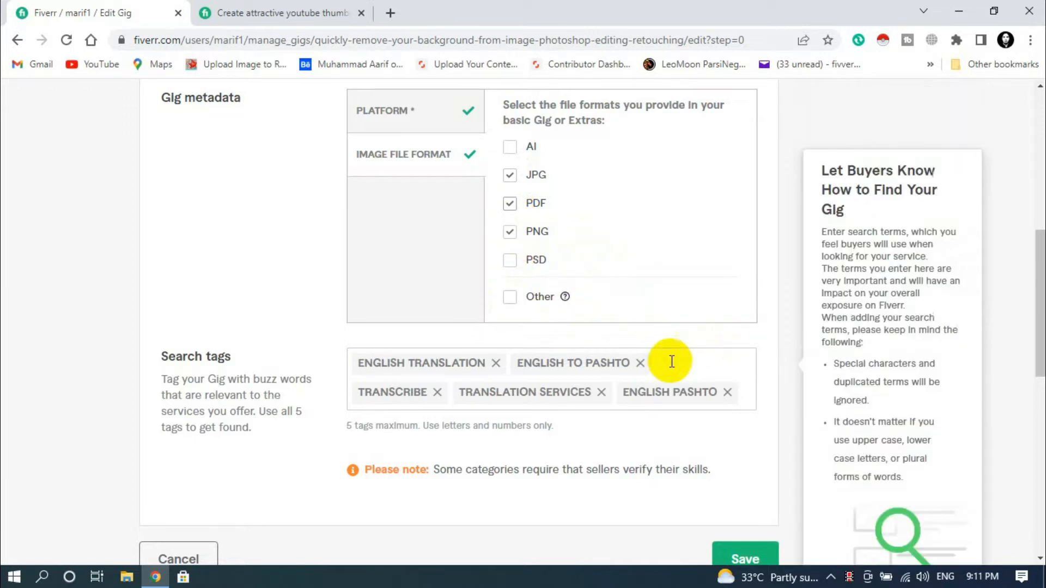
- Remove all existing translation and transcription search tags from the gig
scroll(467, 245, "up", 1)
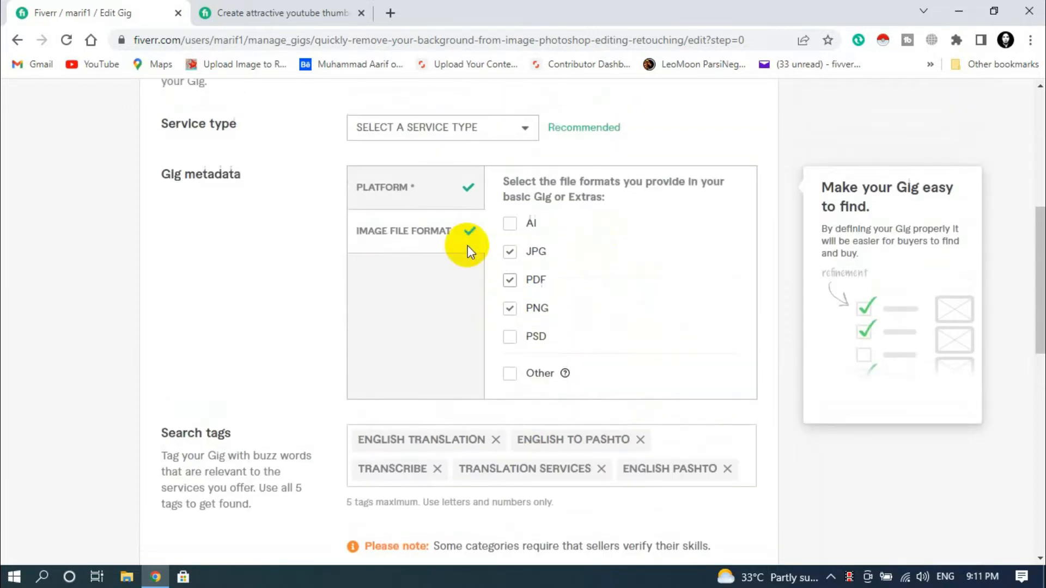
scroll(467, 212, "up", 1)
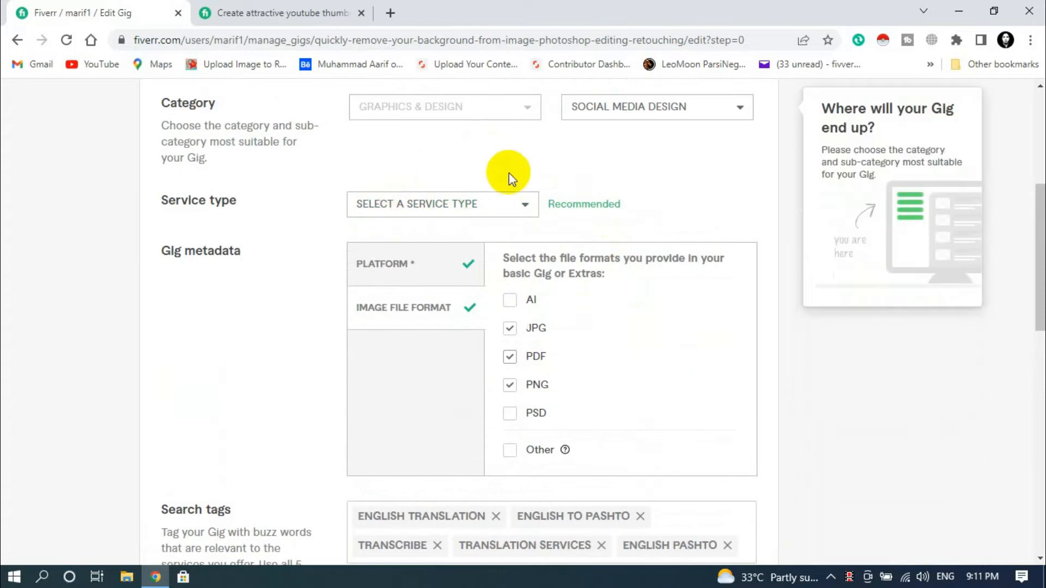
scroll(544, 202, "up", 3)
scroll(524, 292, "down", 6)
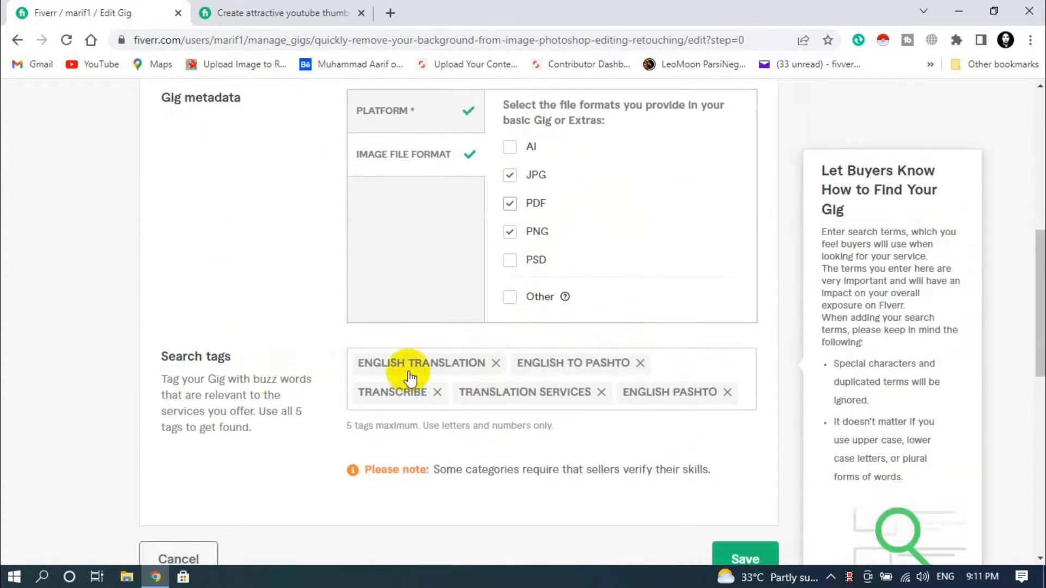
left_click(496, 363)
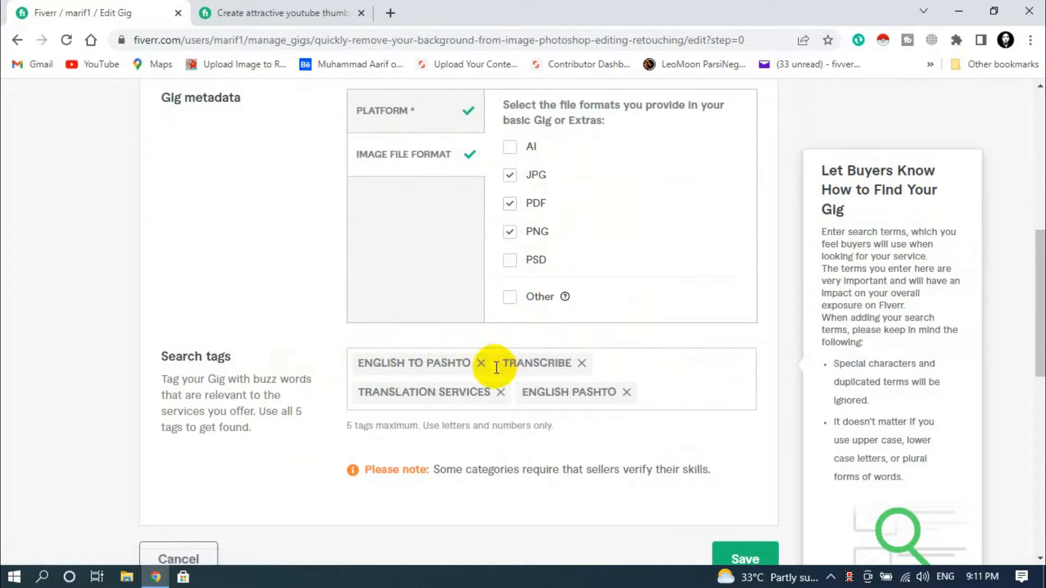
left_click(484, 364)
key("BackSpace")
key("BackSpace")
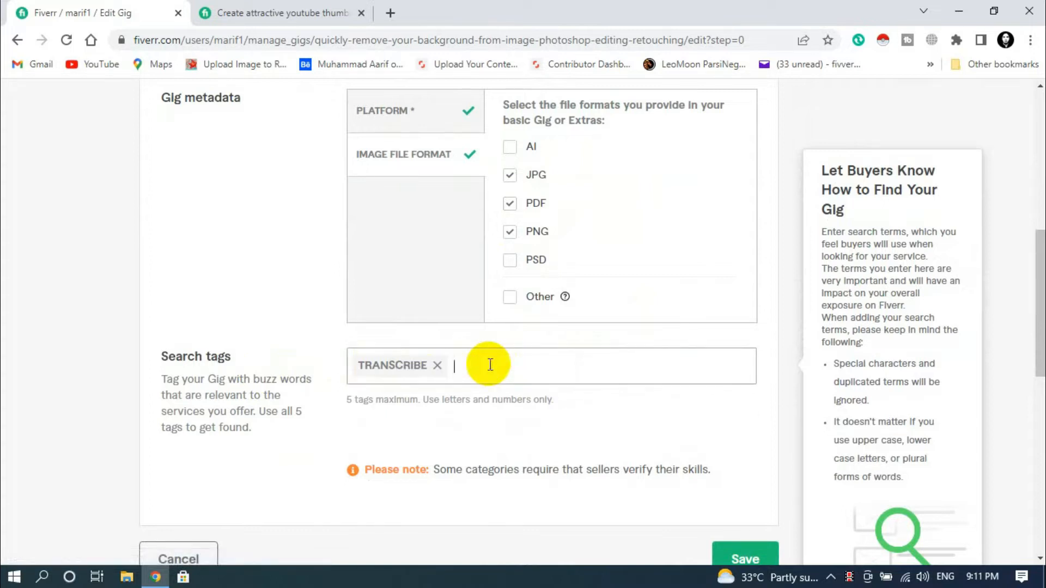
left_click(437, 365)
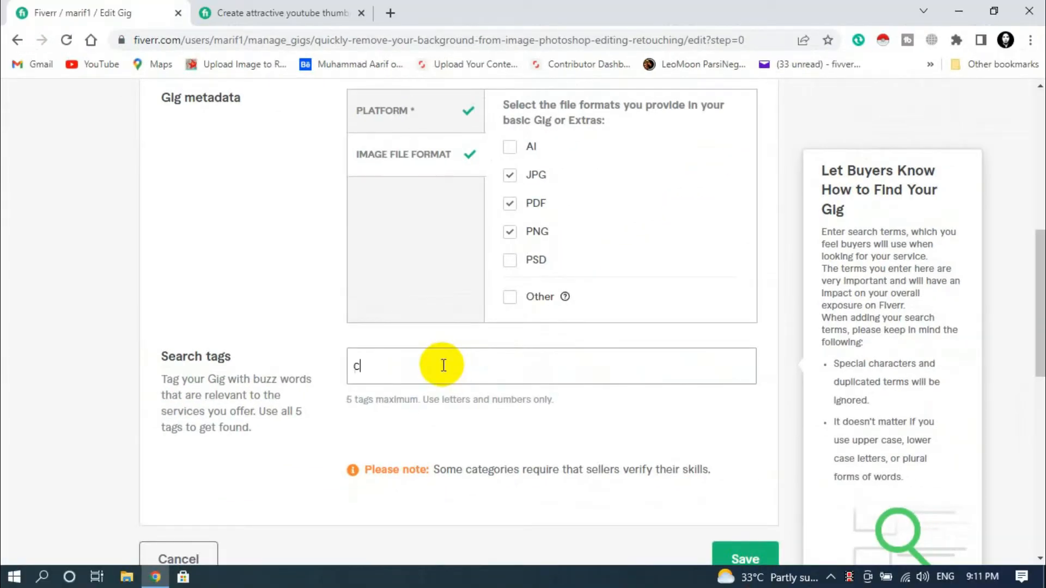
- Add the search tag "create YouTube thumbnail", correcting the capitalization of YouTube
type("reate ")
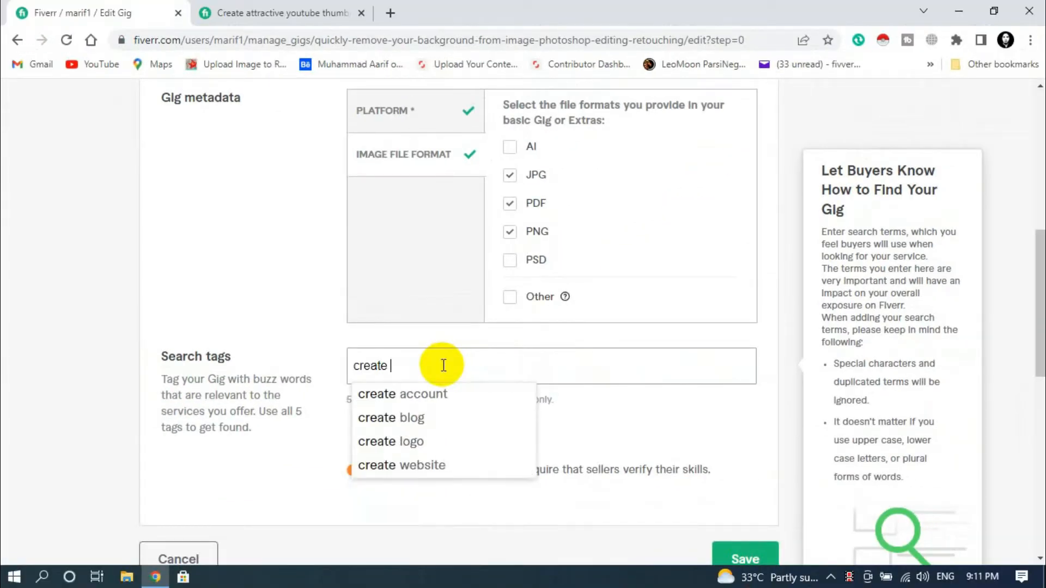
type("youtube thumbnail")
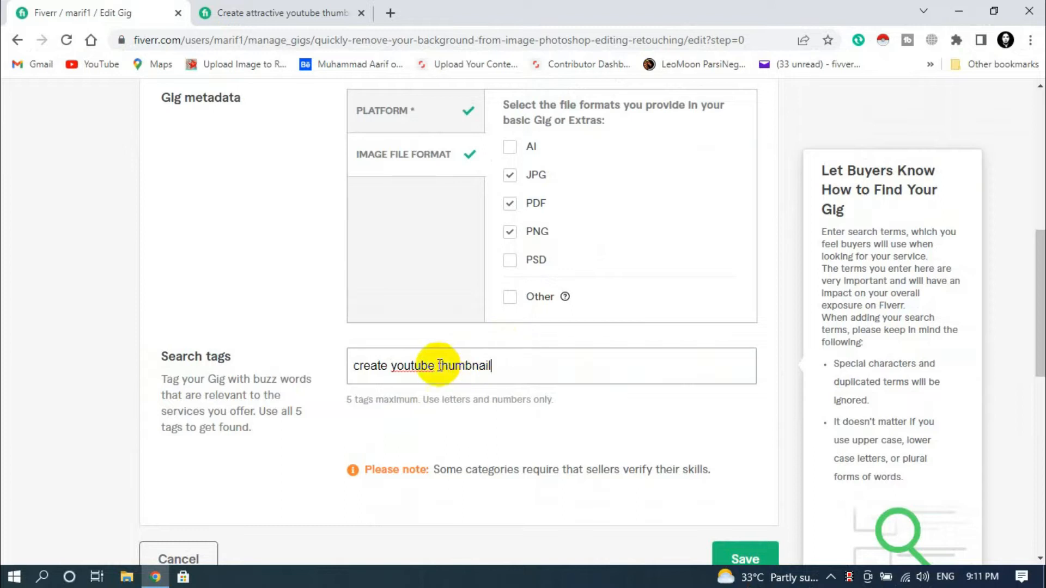
right_click(430, 363)
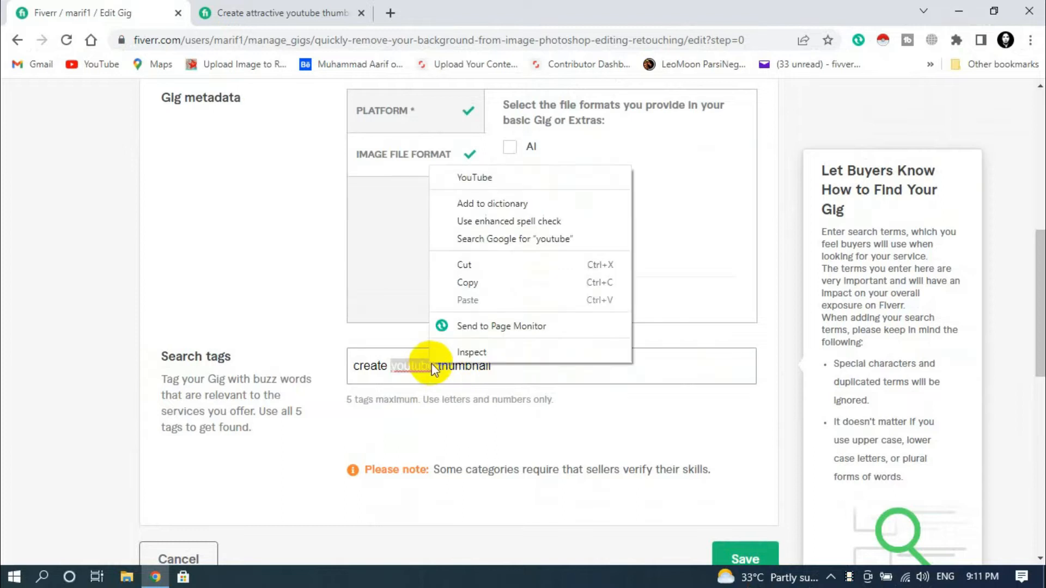
left_click(472, 178)
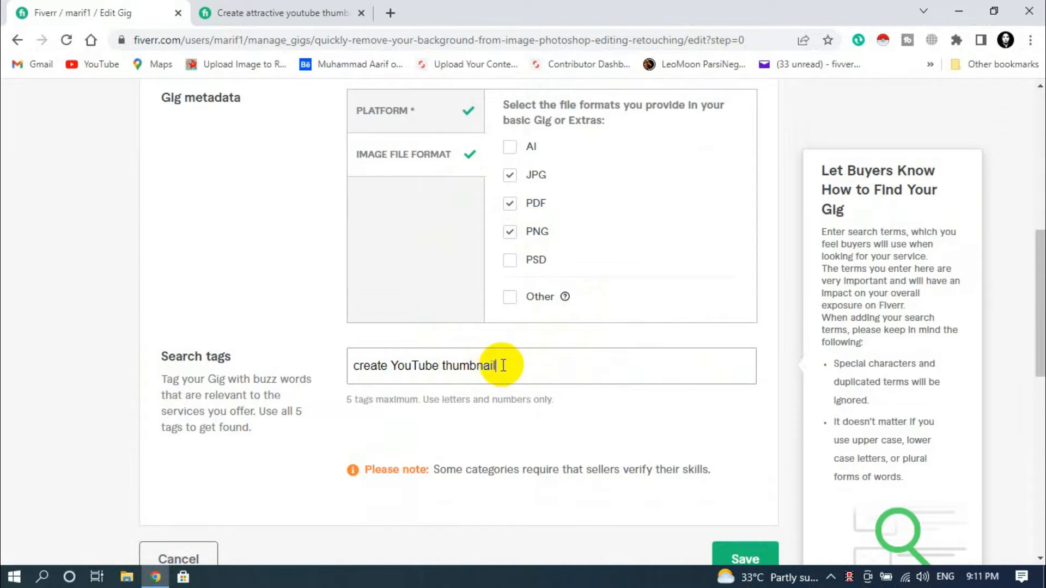
key("Return")
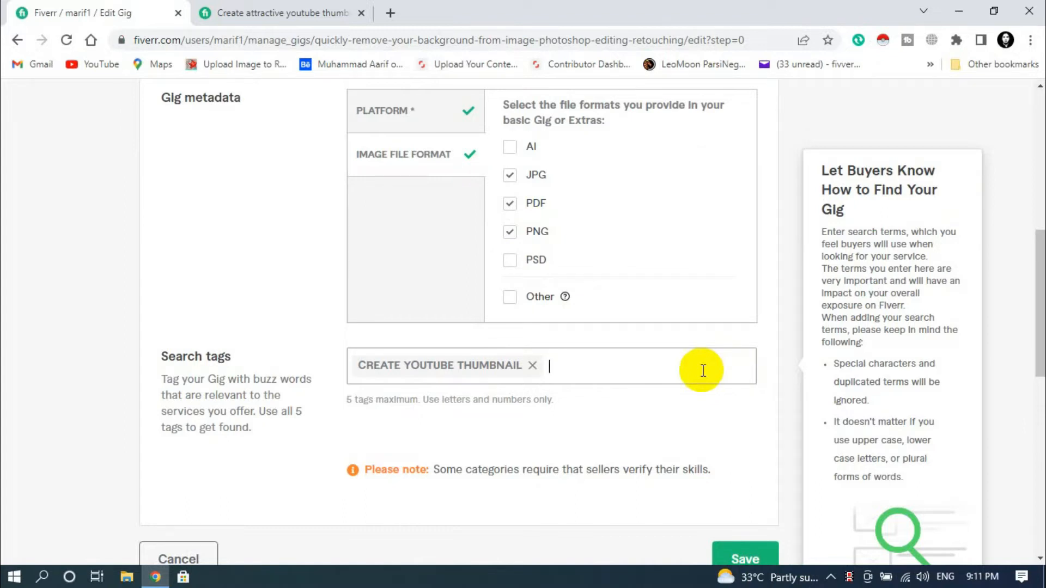
- Add a second search tag, "YouTube thumbnail", correcting the spelling of both words
type("youtu")
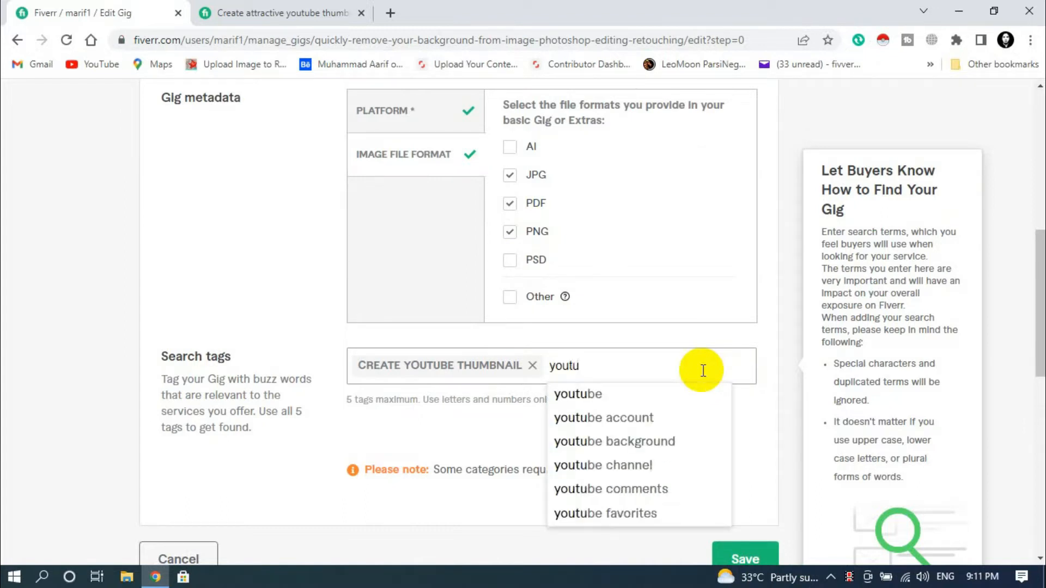
type("be ")
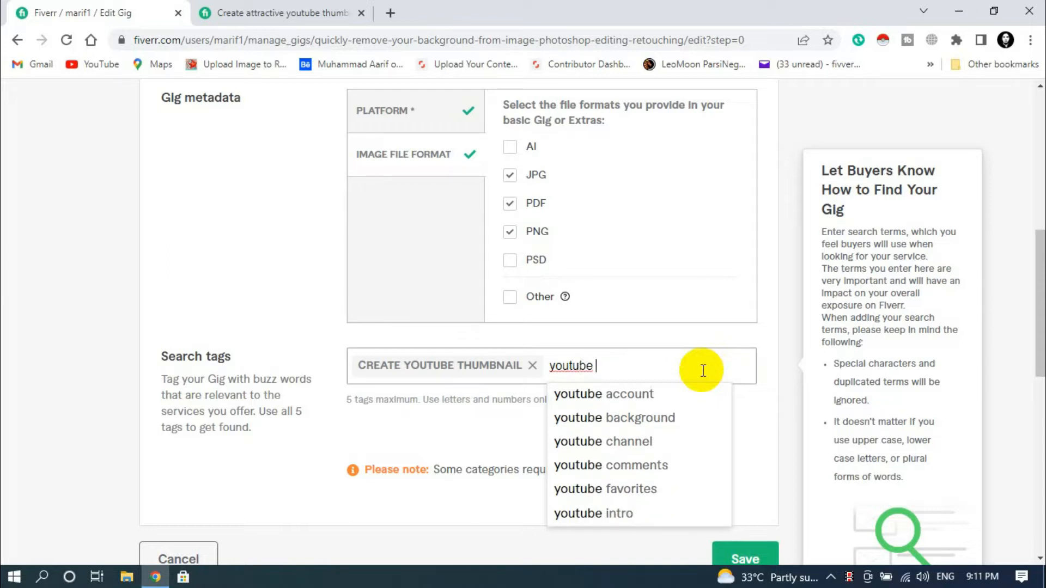
type("thumbnal")
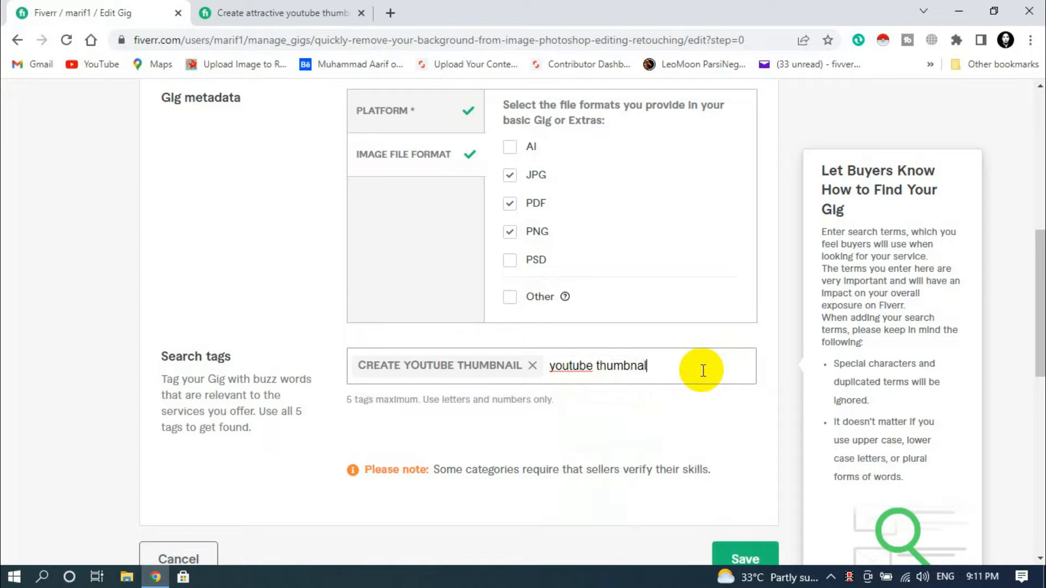
double_click(570, 365)
right_click(572, 366)
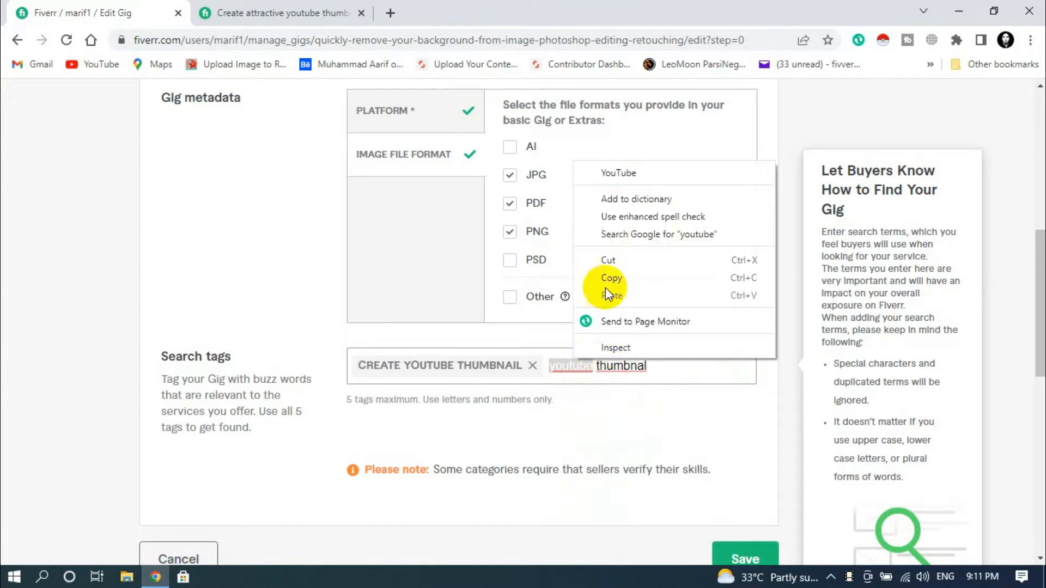
left_click(617, 174)
double_click(630, 366)
right_click(635, 365)
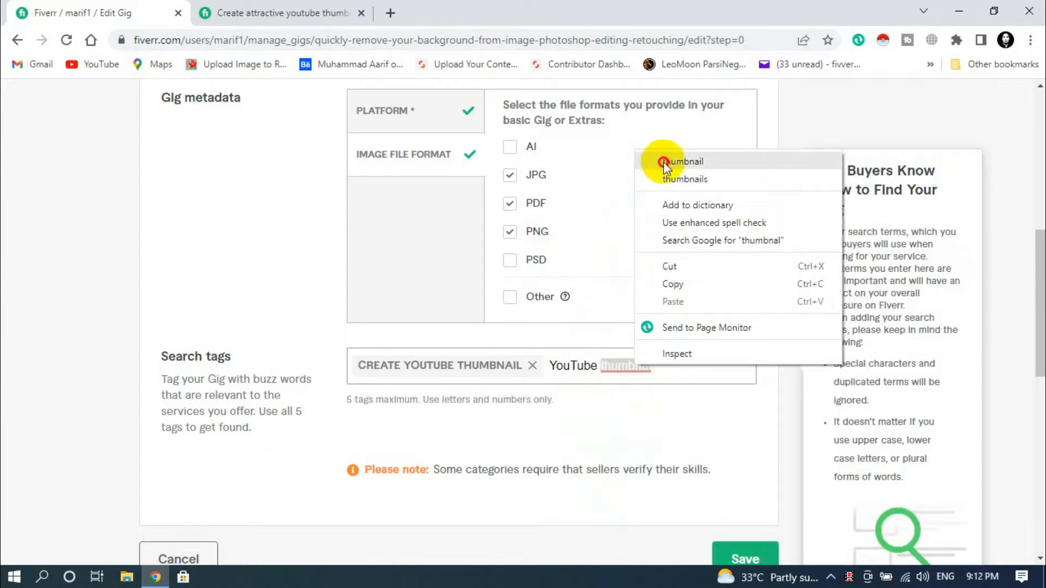
left_click(664, 162)
key("Return")
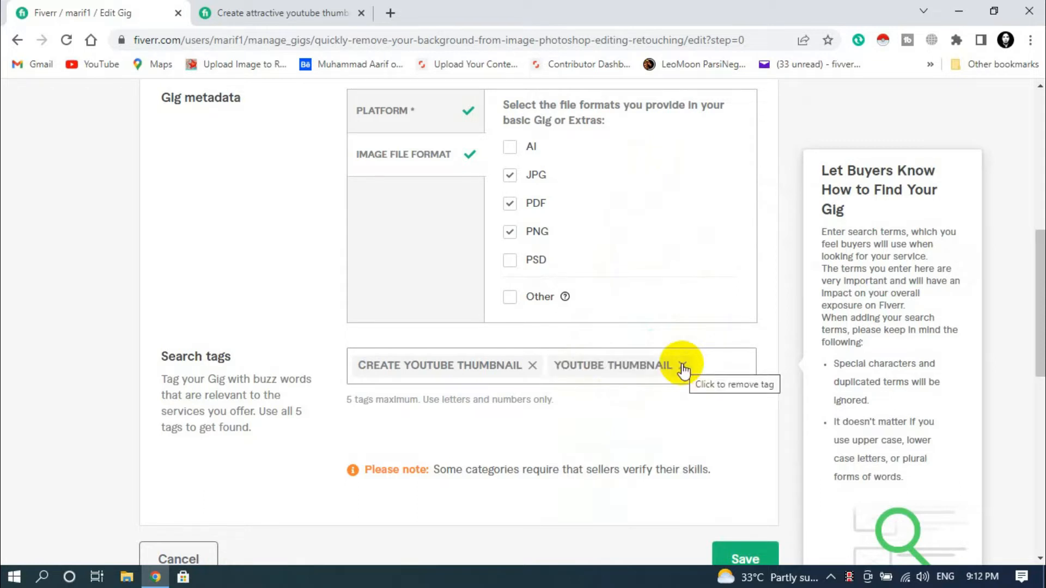
- Compare the edited gig's title and category with the reference thumbnail gig, and return to the gig being edited
scroll(549, 396, "up", 4)
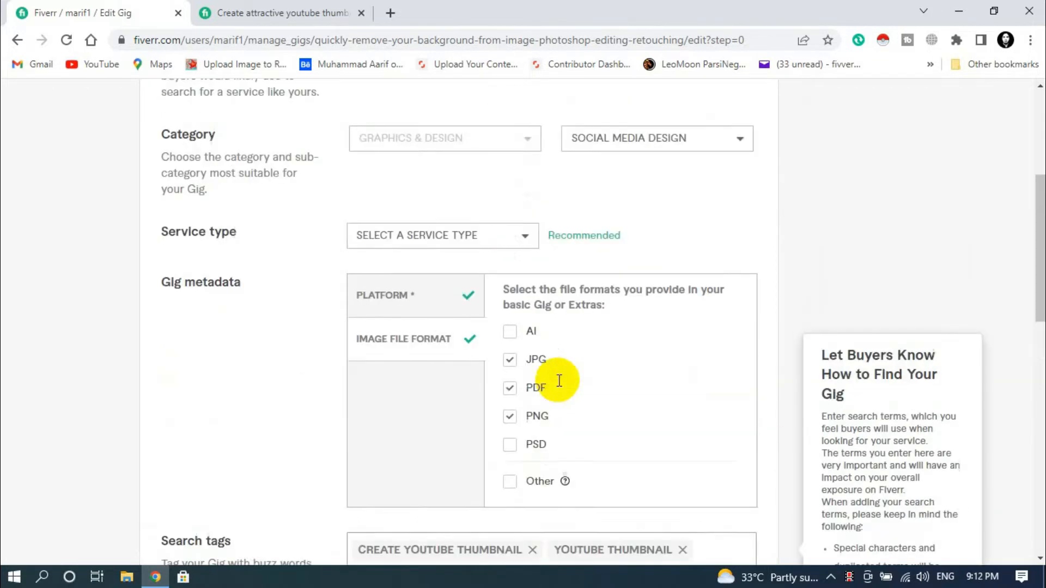
scroll(549, 390, "up", 3)
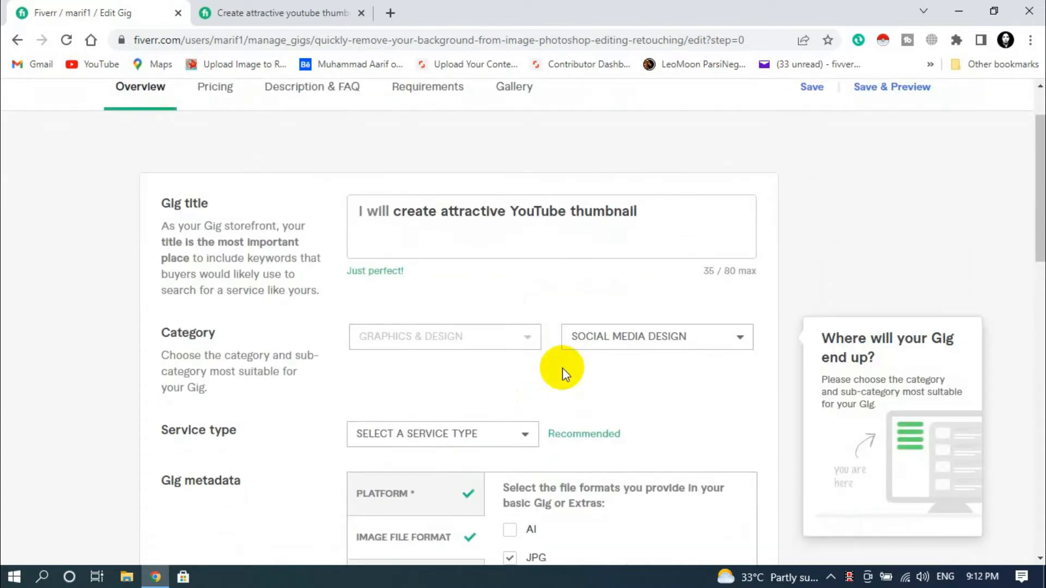
left_click(328, 11)
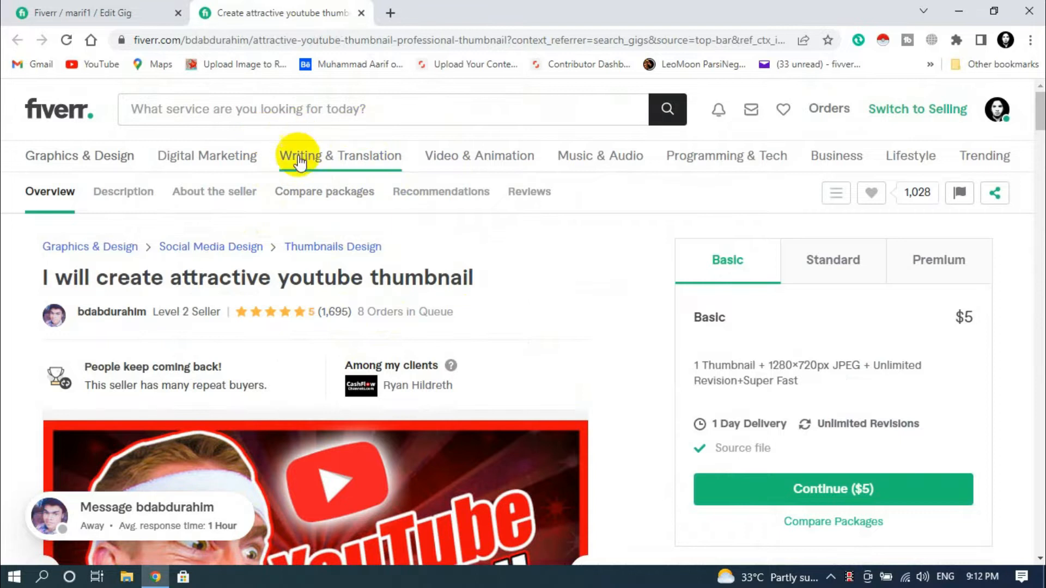
scroll(316, 312, "down", 3)
key("ctrl+Tab")
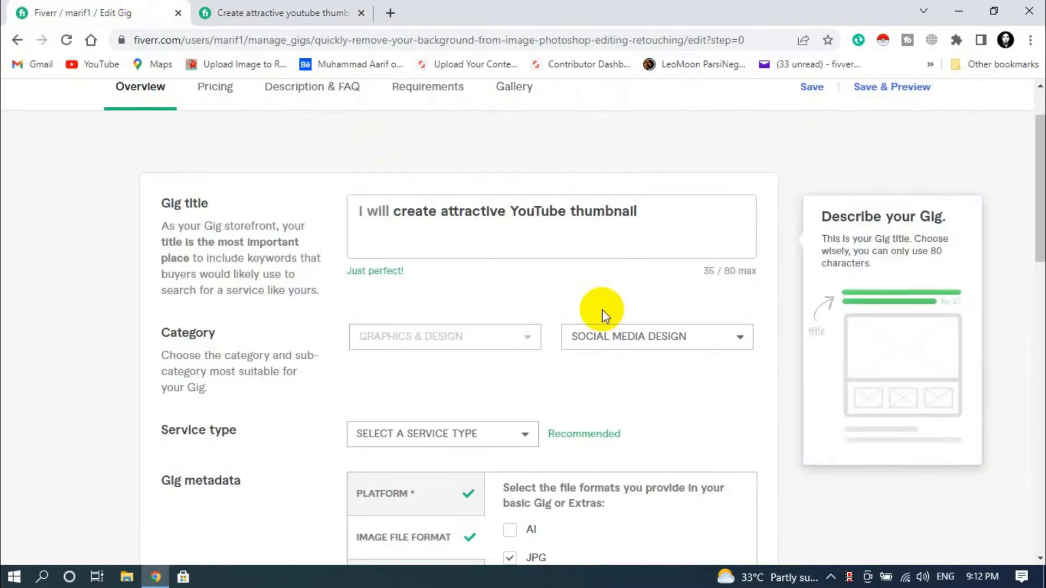
- Add the suggested search tag "social media manager" to the gig
scroll(627, 348, "down", 1)
scroll(656, 396, "down", 6)
left_click(709, 207)
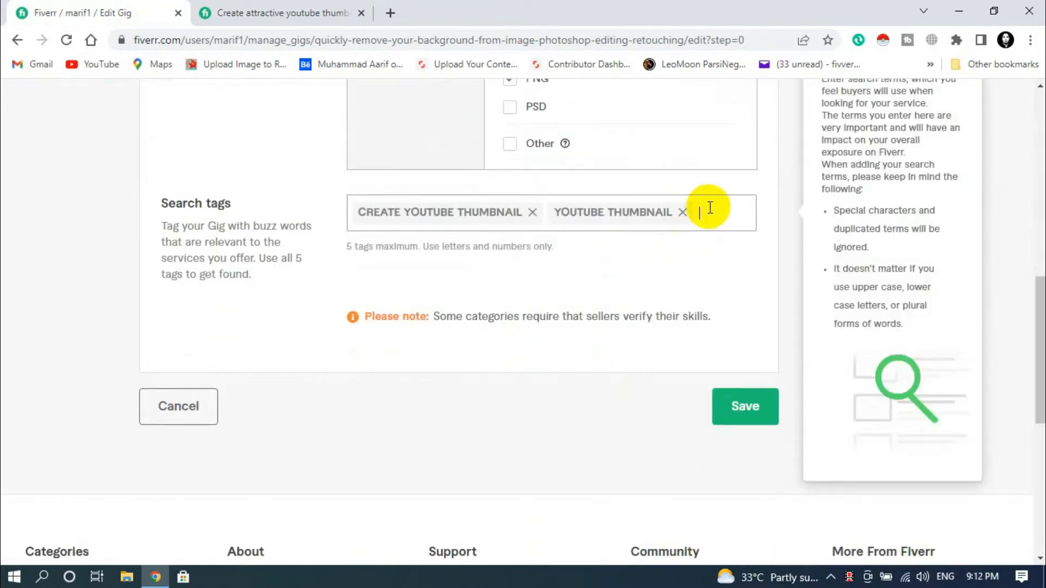
type("soc")
key("BackSpace")
type("cal")
right_click(710, 210)
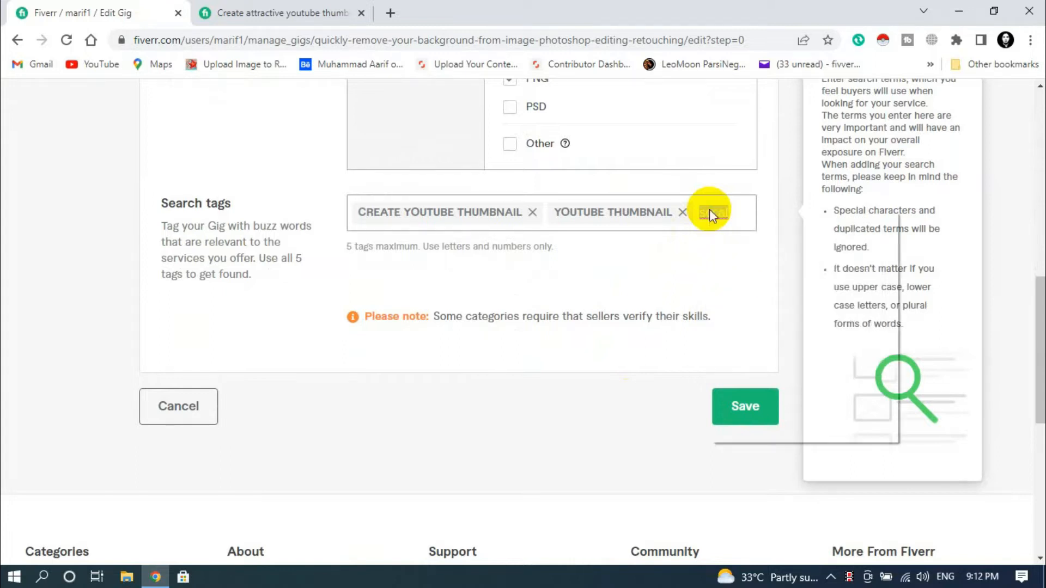
left_click(719, 212)
left_click(739, 213)
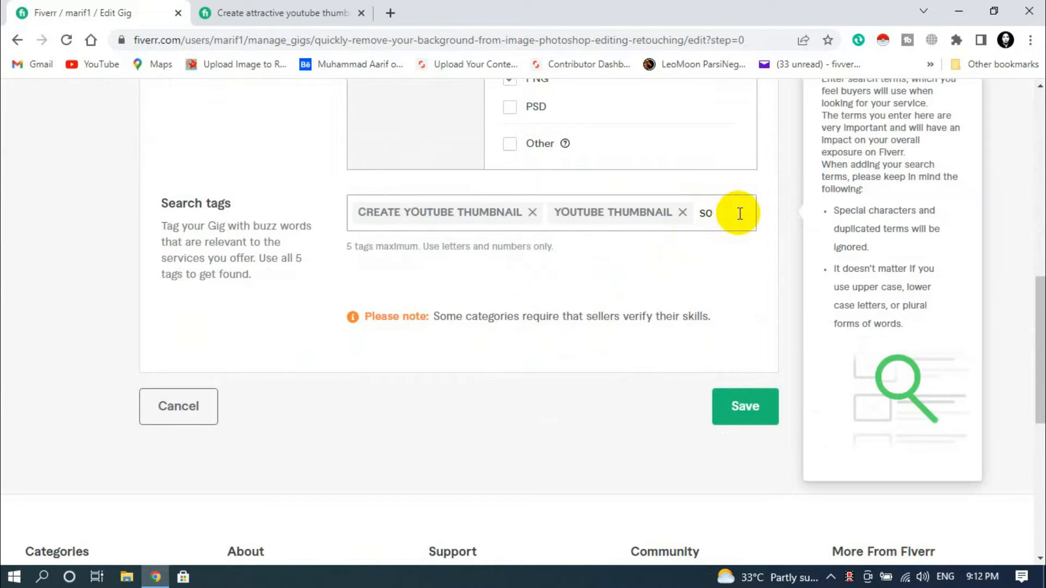
type("ial")
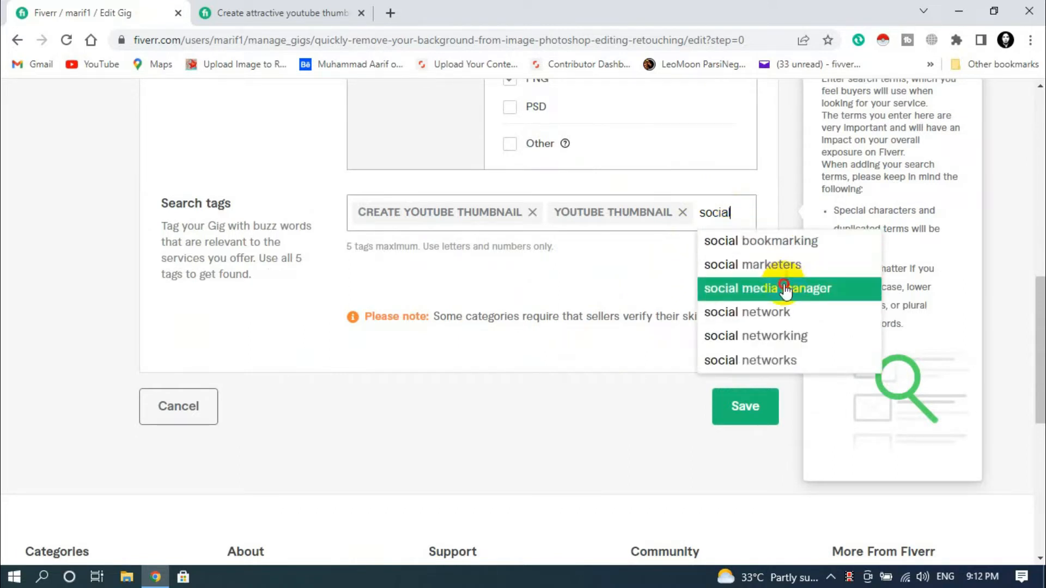
left_click(723, 288)
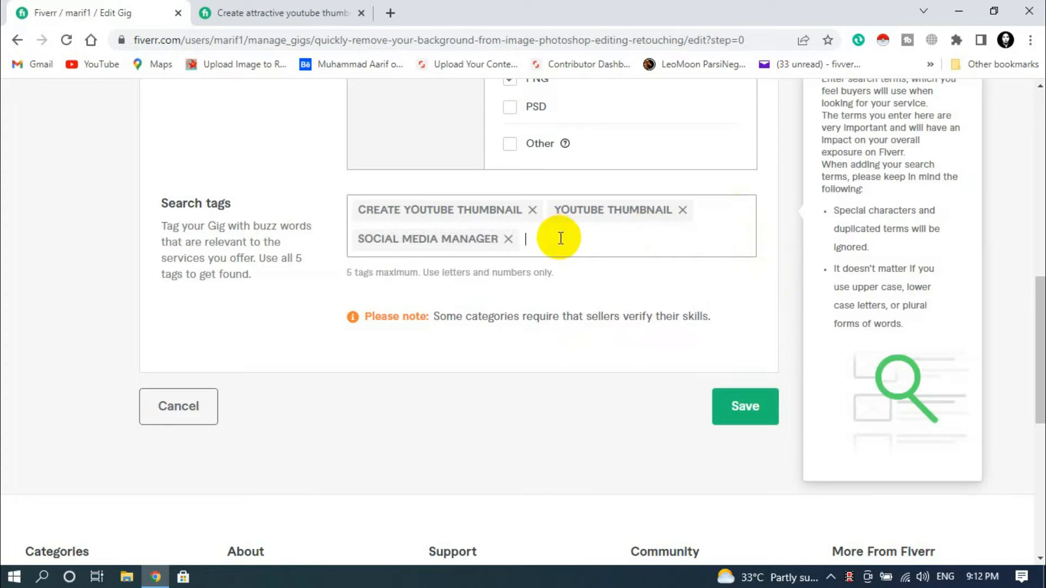
- Add the suggested search tags "image editing" and "edit picture" to the gig
type("ediitn")
key("BackSpace")
key("BackSpace")
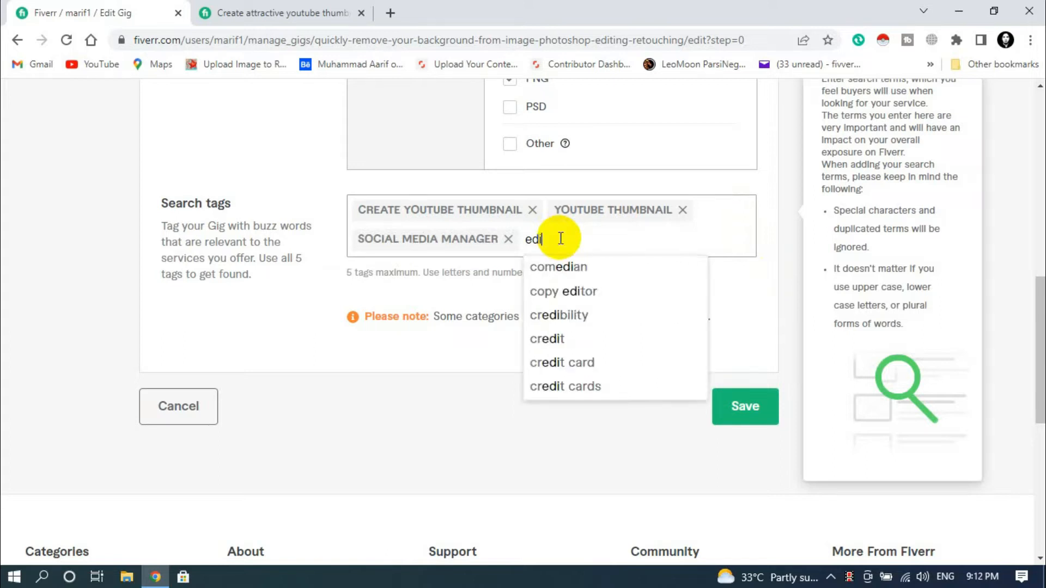
type("ti")
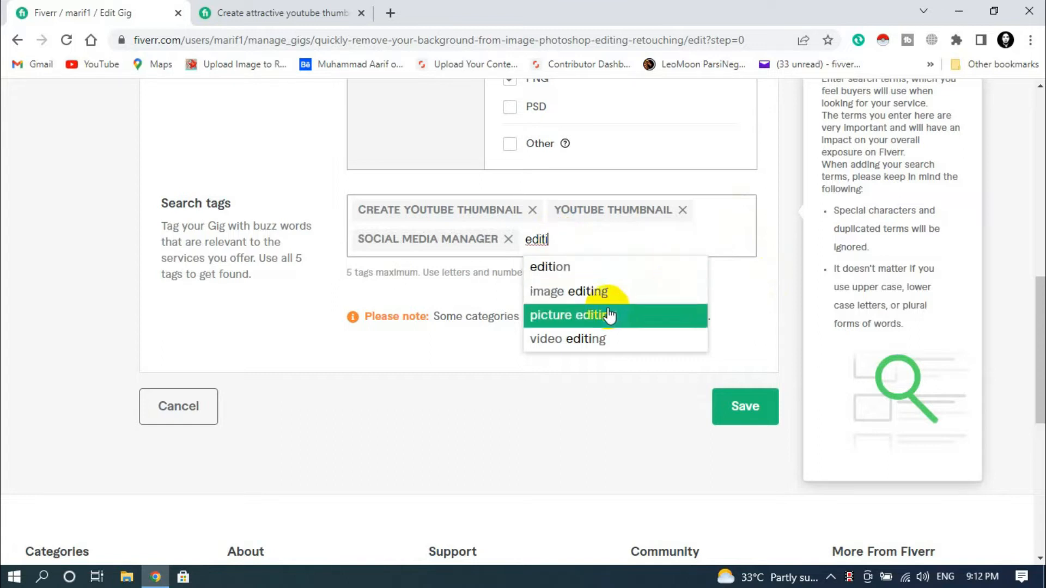
left_click(607, 286)
type("pictu")
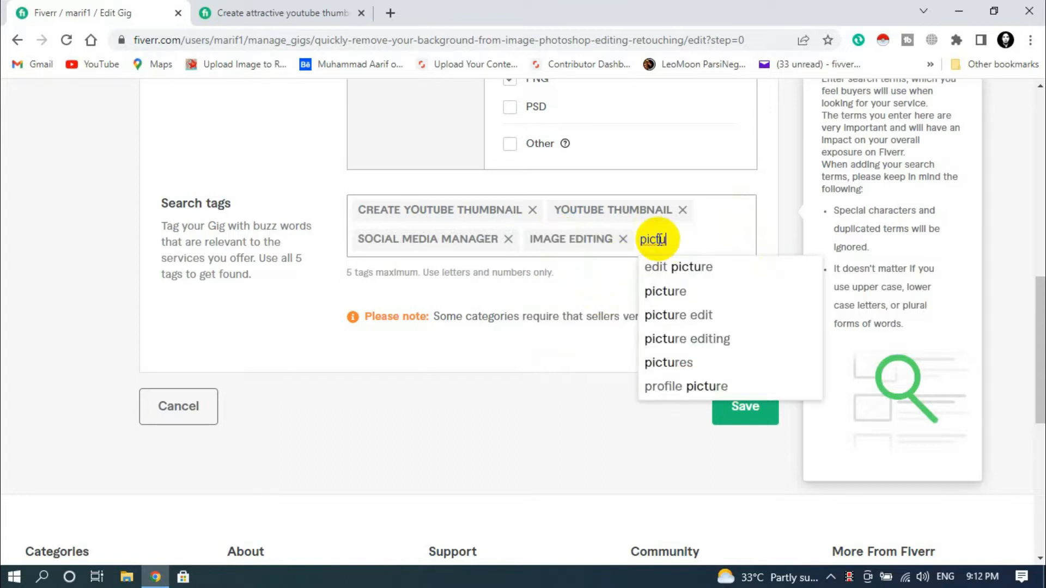
left_click(691, 269)
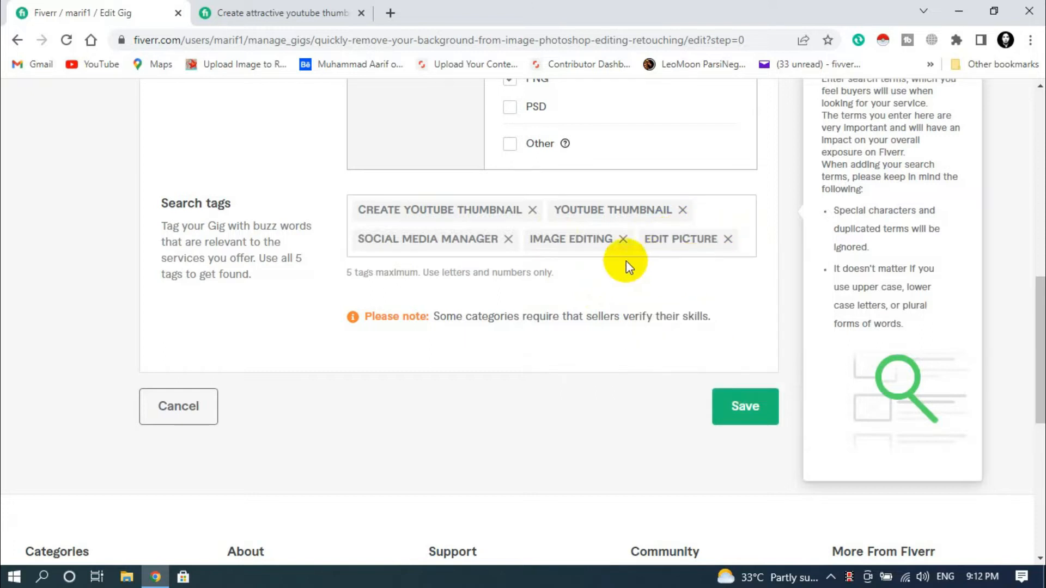
- Review the gig's overview settings from title to search tags, and try to save the gig
scroll(521, 245, "up", 6)
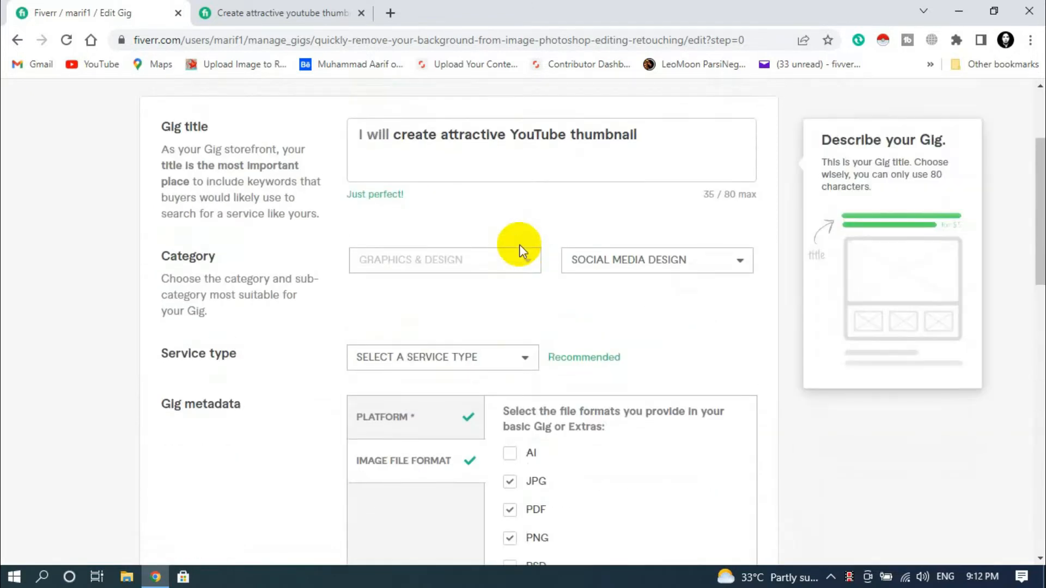
scroll(521, 250, "down", 7)
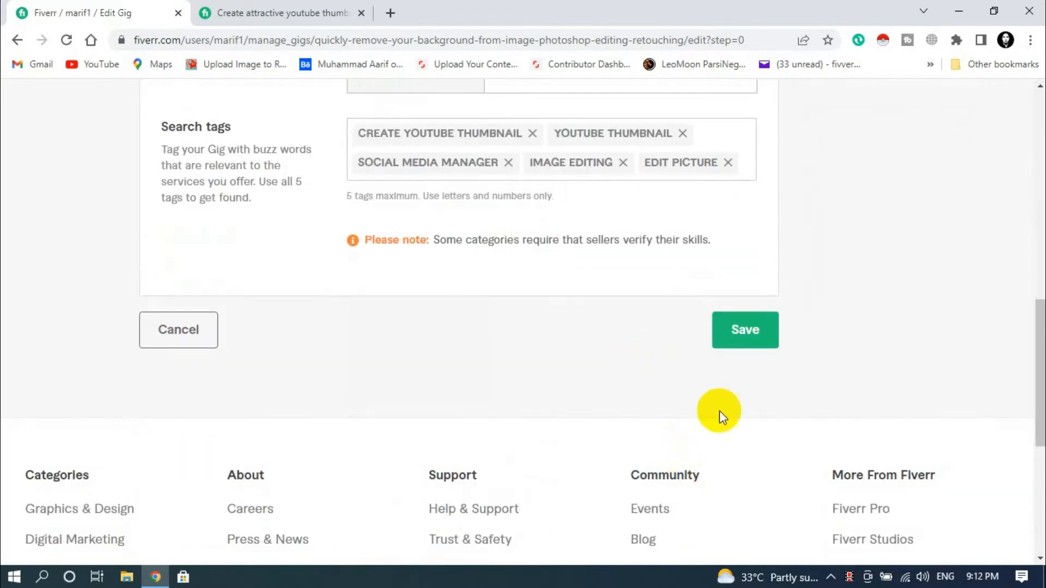
left_click(747, 339)
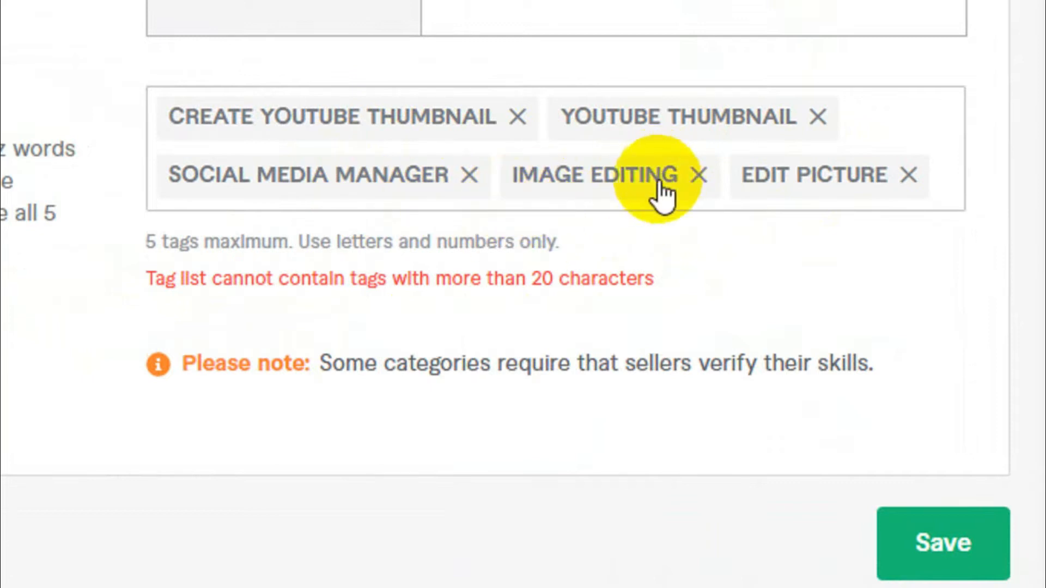
- Replace the search tag "social media manager" with the suggested tag "thumbnail"
left_click(469, 177)
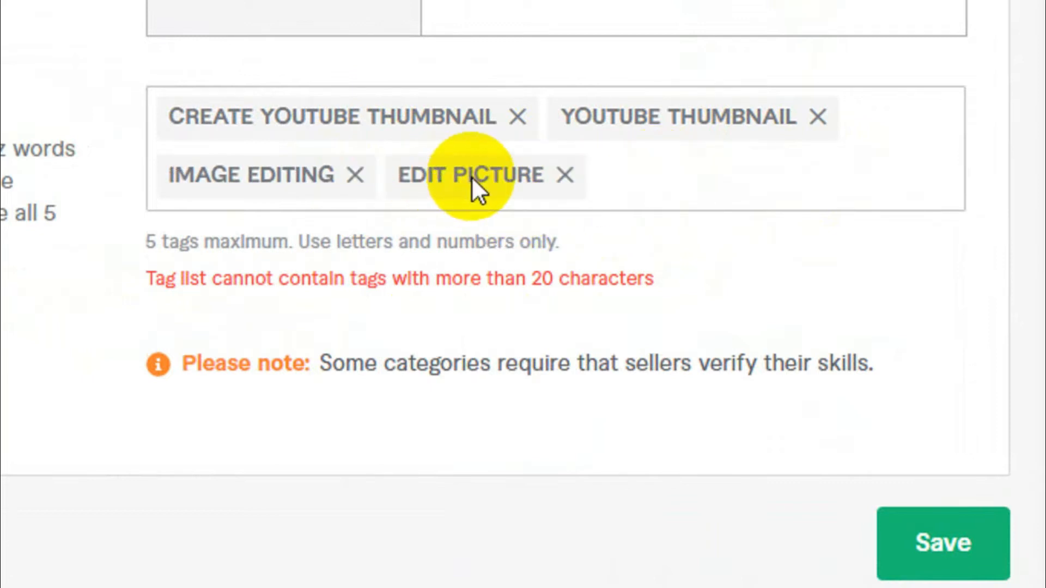
left_click(689, 179)
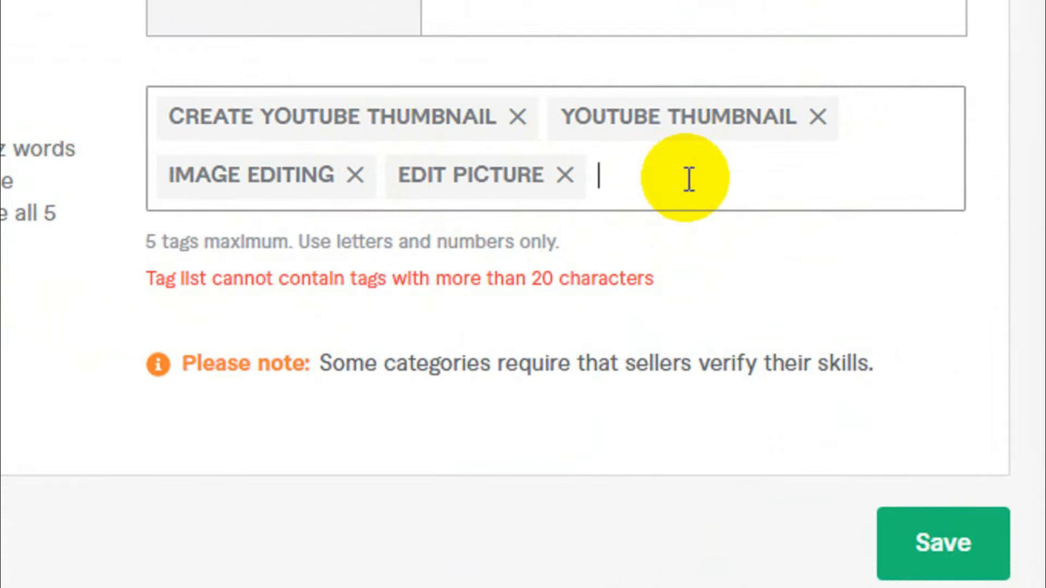
type("thumbnail")
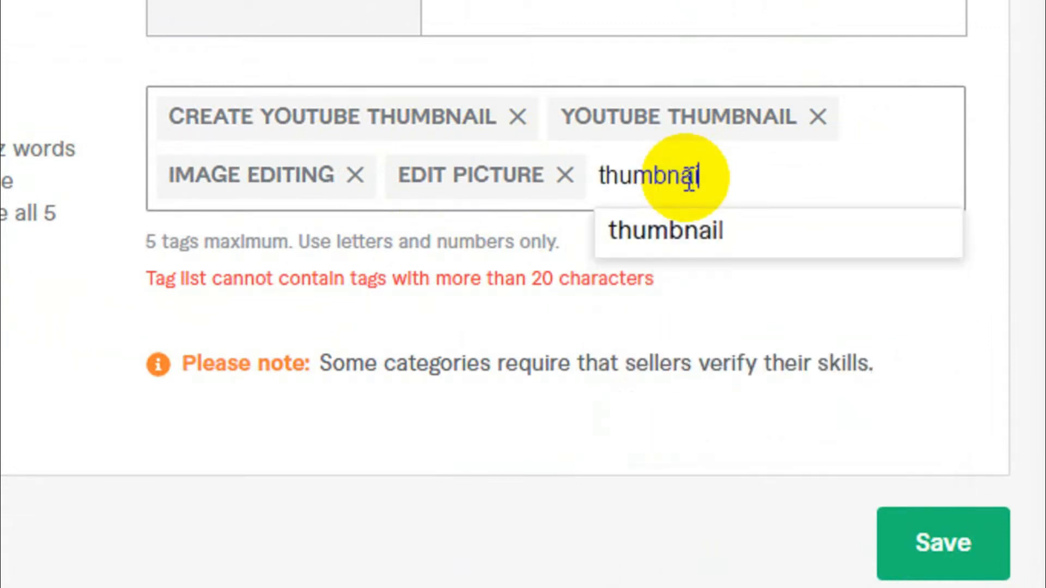
left_click(723, 241)
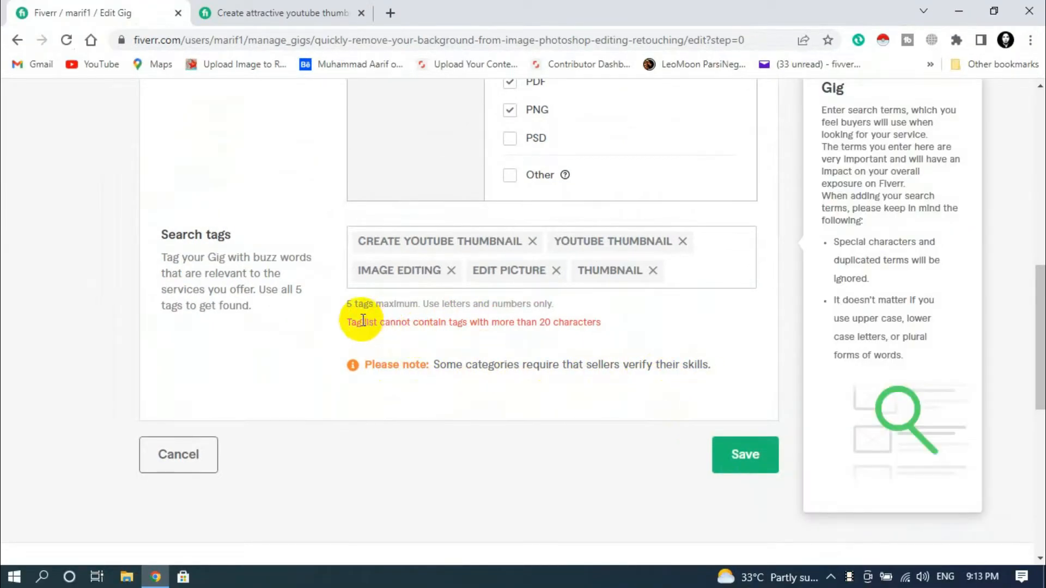
- Try to save the gig, and remove the overlong search tag "create YouTube thumbnail"
left_click(746, 463)
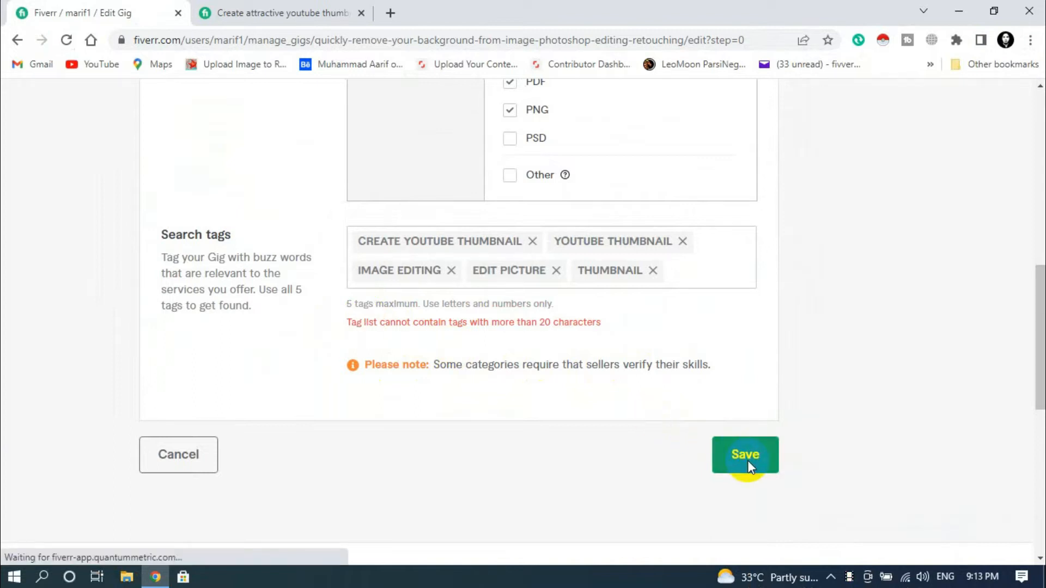
left_click(532, 243)
left_click(480, 279)
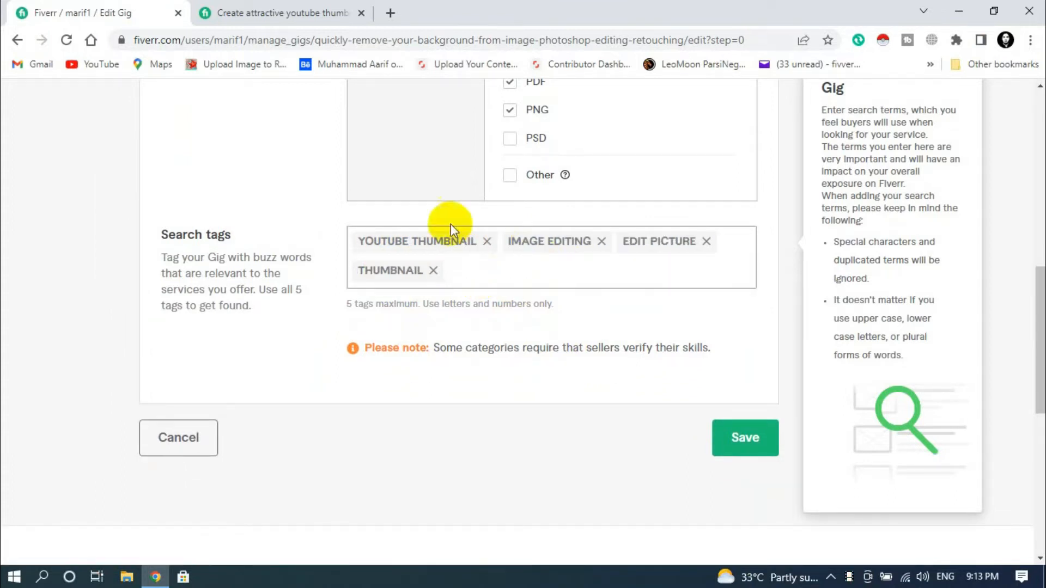
- Look up suggested search terms for "thumbnail" on a separate Fiverr home page, and return to the gig being edited
left_click(218, 13)
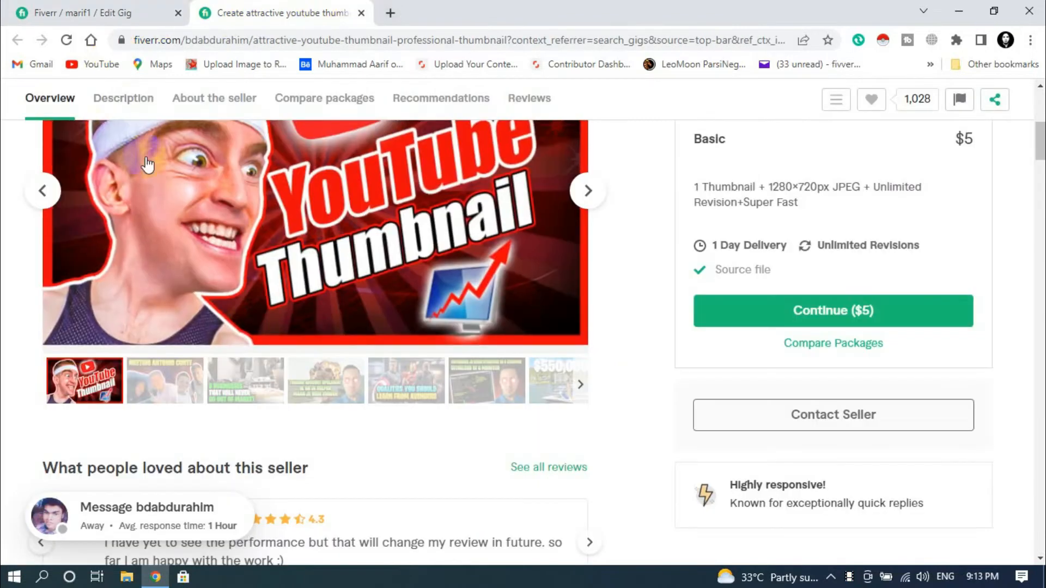
scroll(147, 164, "up", 5)
right_click(98, 113)
left_click(111, 115)
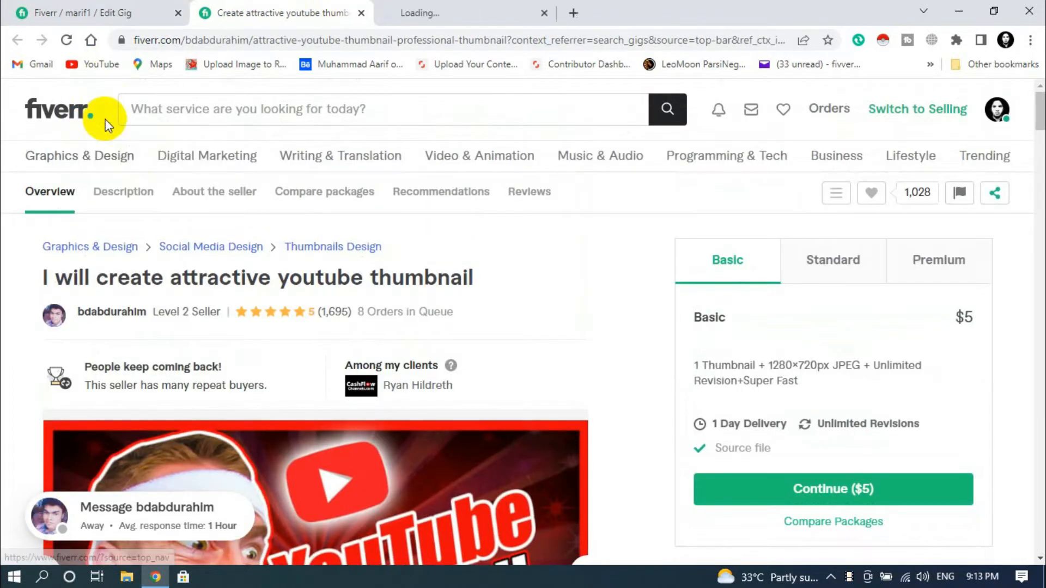
left_click(409, 12)
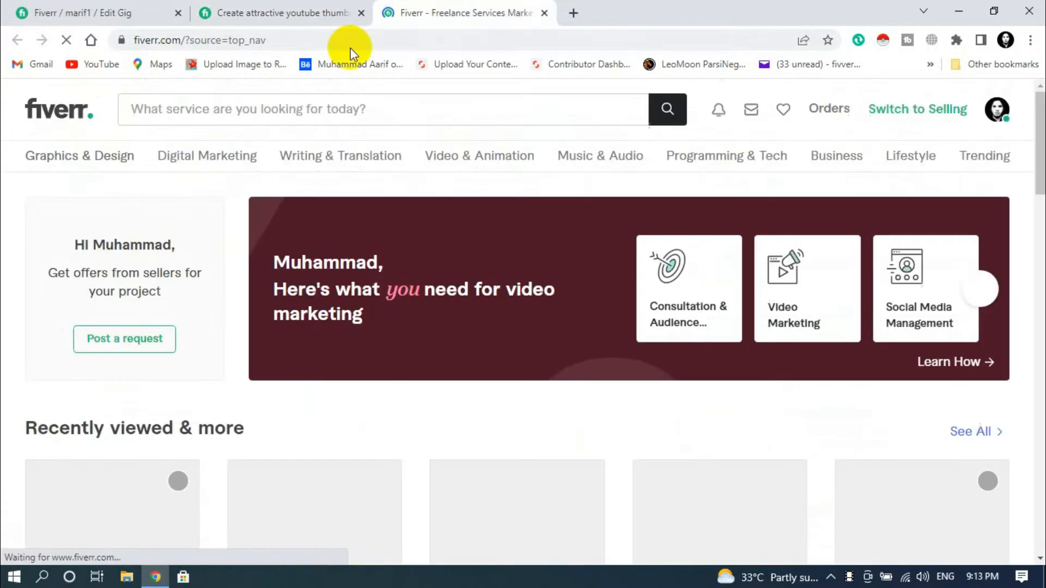
left_click(311, 110)
left_click(389, 108)
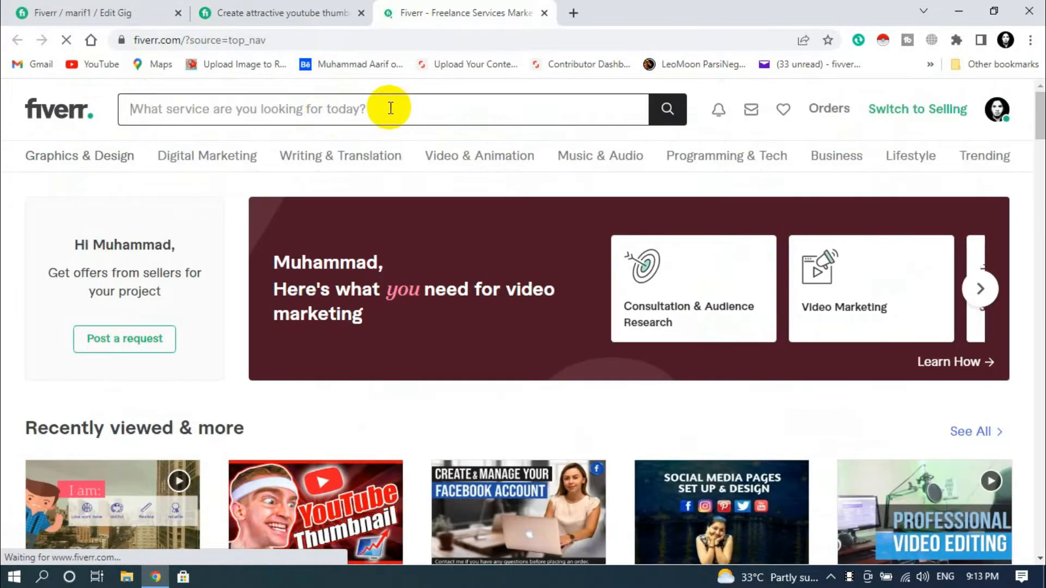
type("thu")
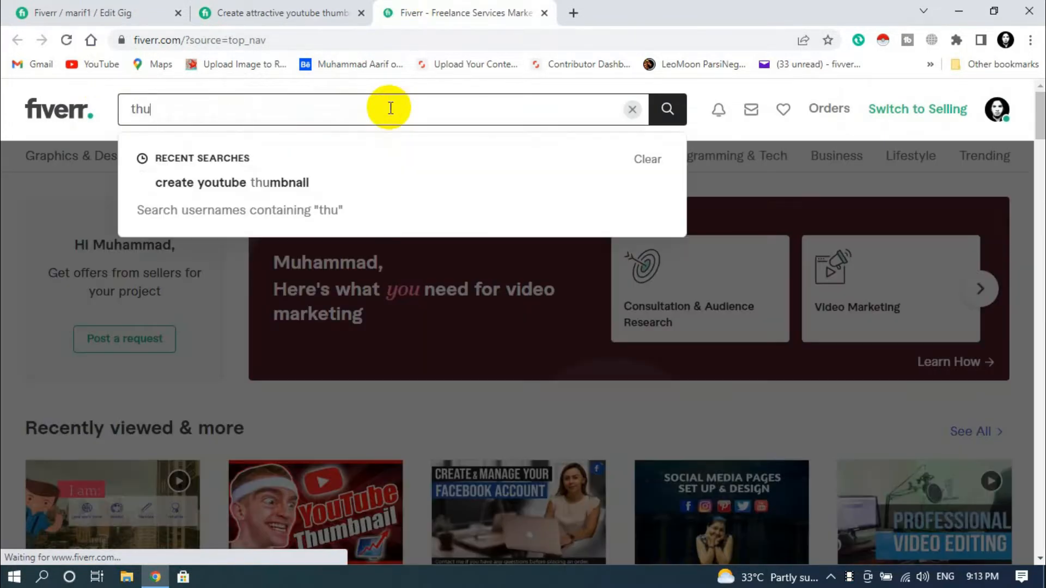
type("mbnail")
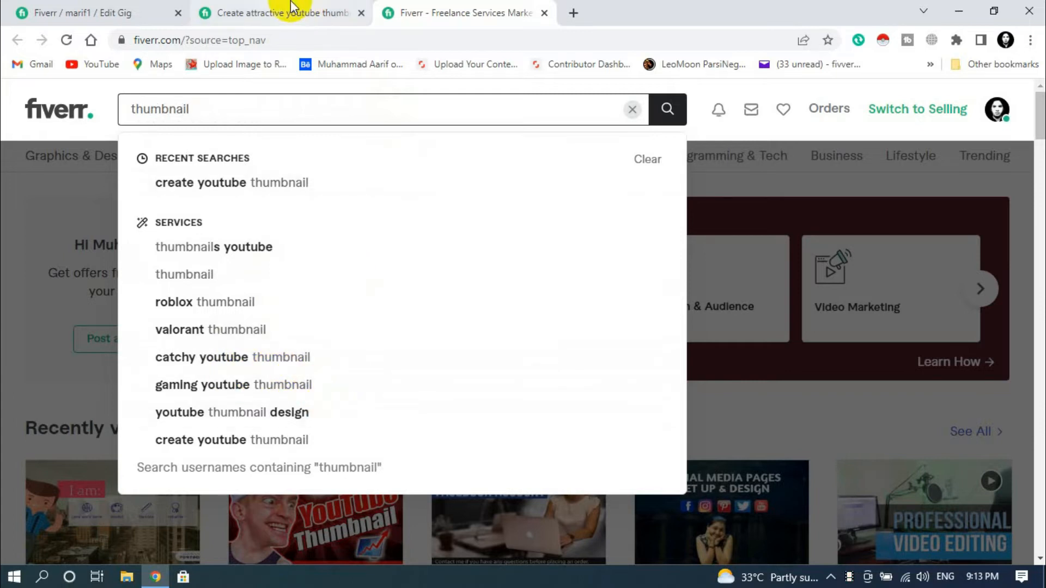
left_click(235, 11)
left_click(134, 7)
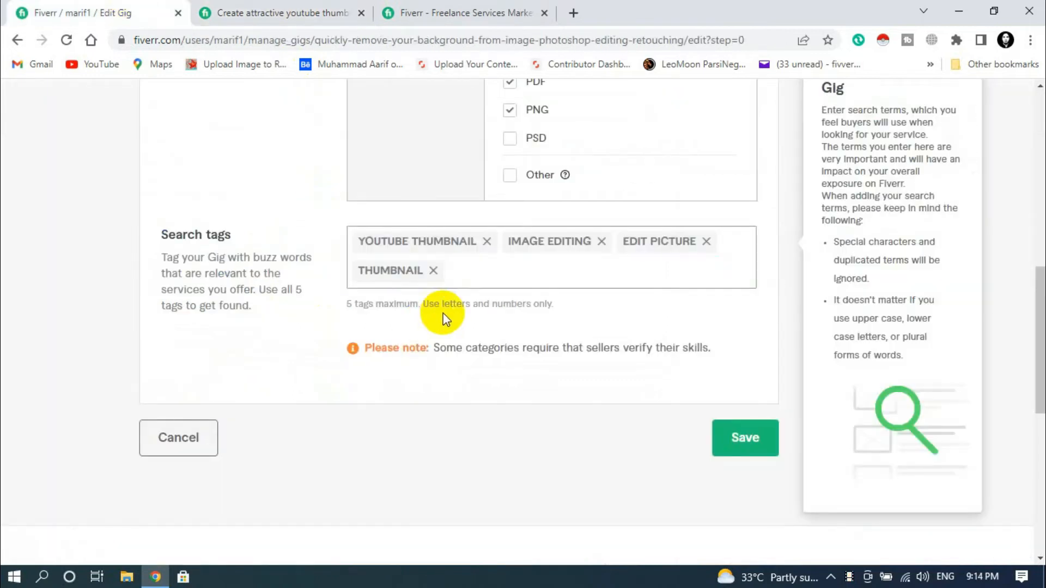
- Add the search tag "thumbnail design" and save the gig overview, dismissing the gig image guidelines
type("th")
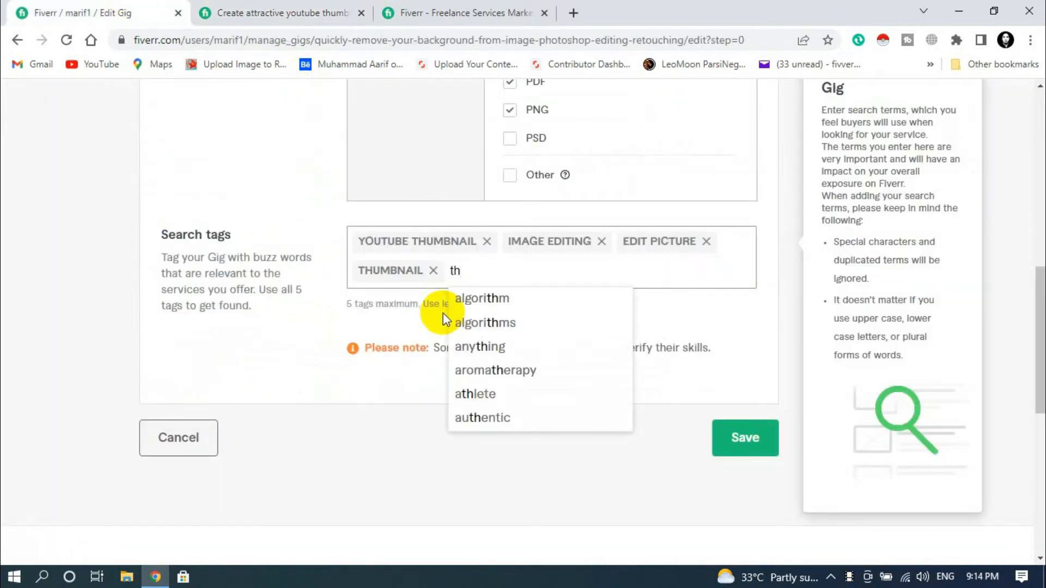
type("mb")
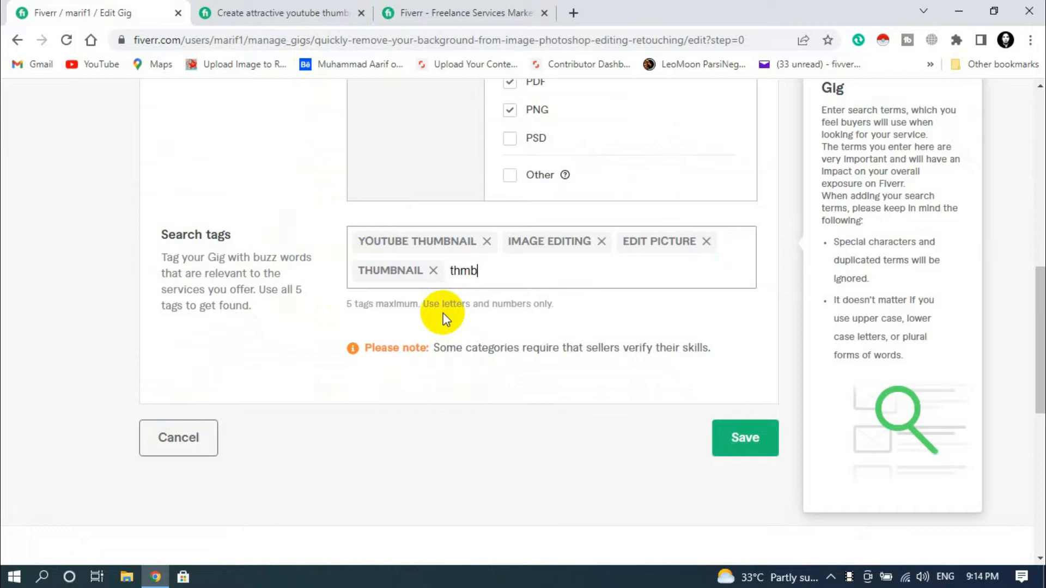
key("BackSpace")
key("BackSpace")
type("umb")
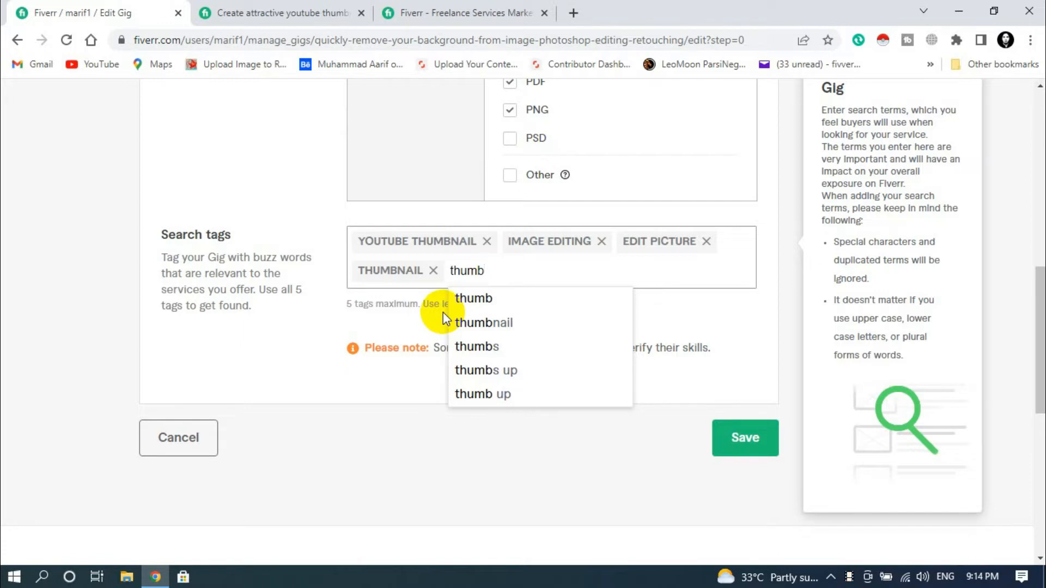
type("nail design")
key("Return")
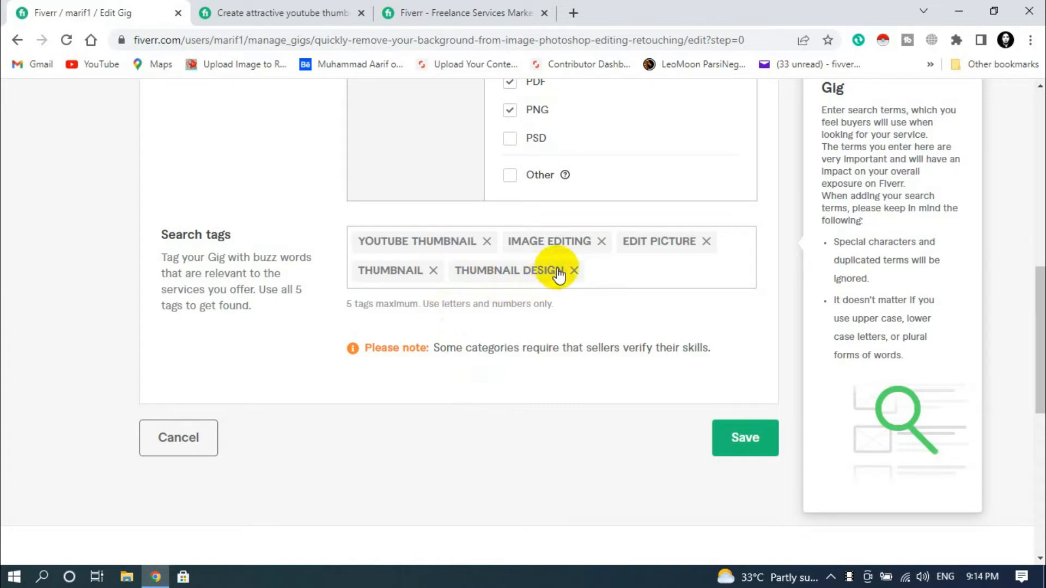
left_click(744, 437)
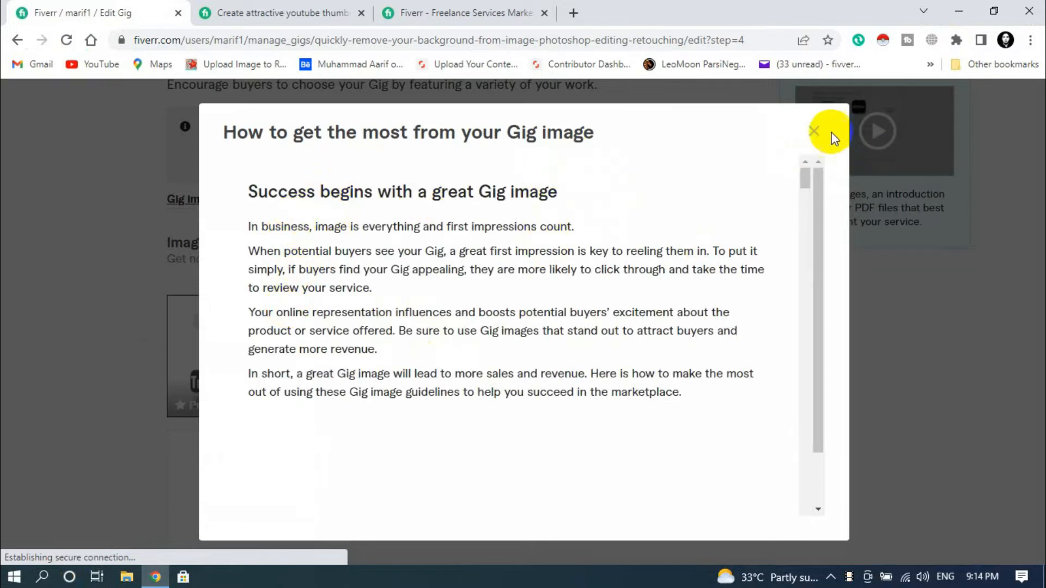
left_click(811, 136)
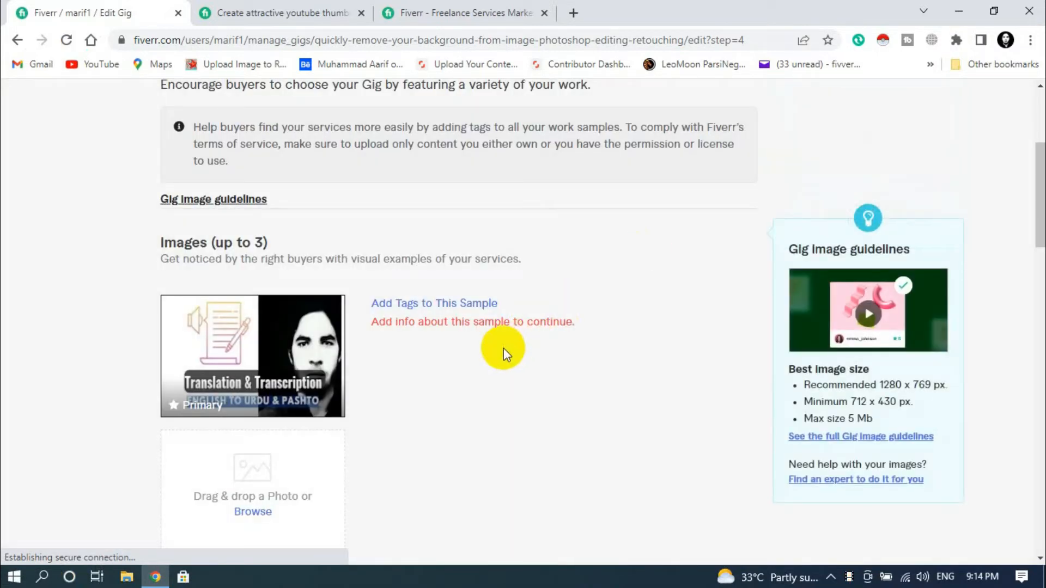
- Recheck the gig's overview settings and search tags, and return to the images in the gig gallery
scroll(503, 352, "up", 5)
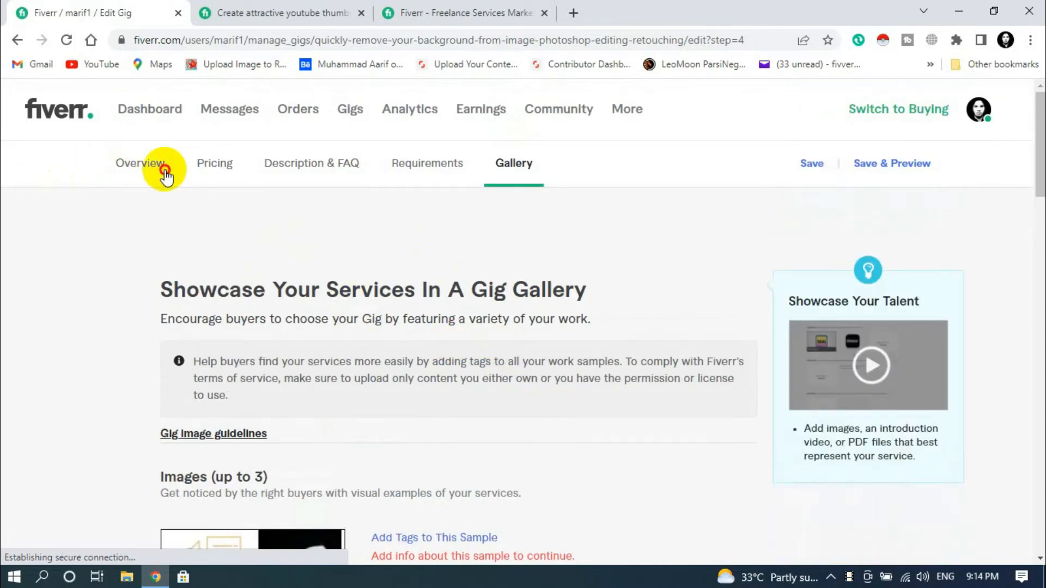
left_click(165, 175)
scroll(498, 355, "down", 3)
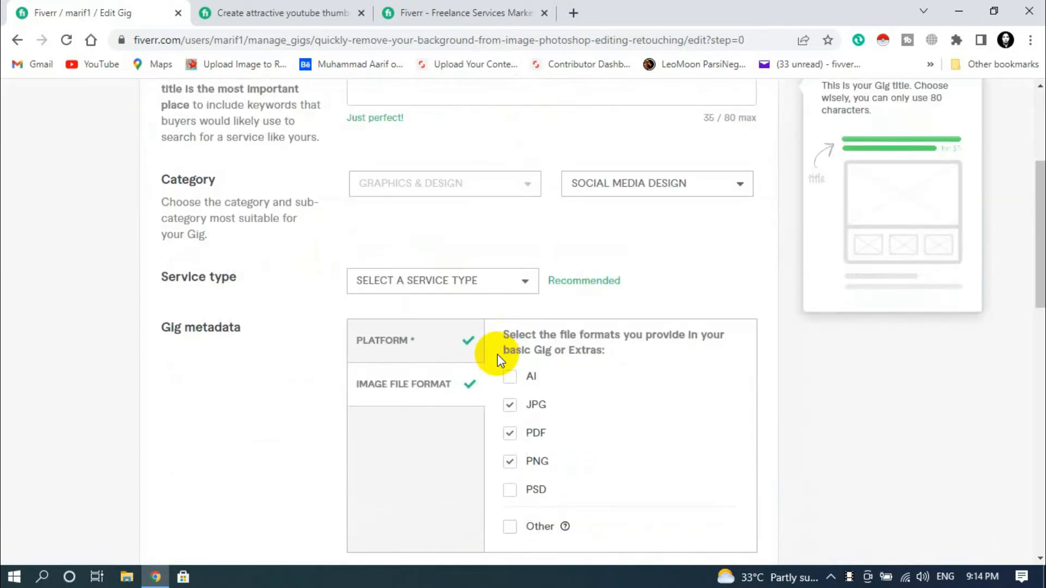
scroll(466, 408, "down", 6)
scroll(315, 327, "up", 10)
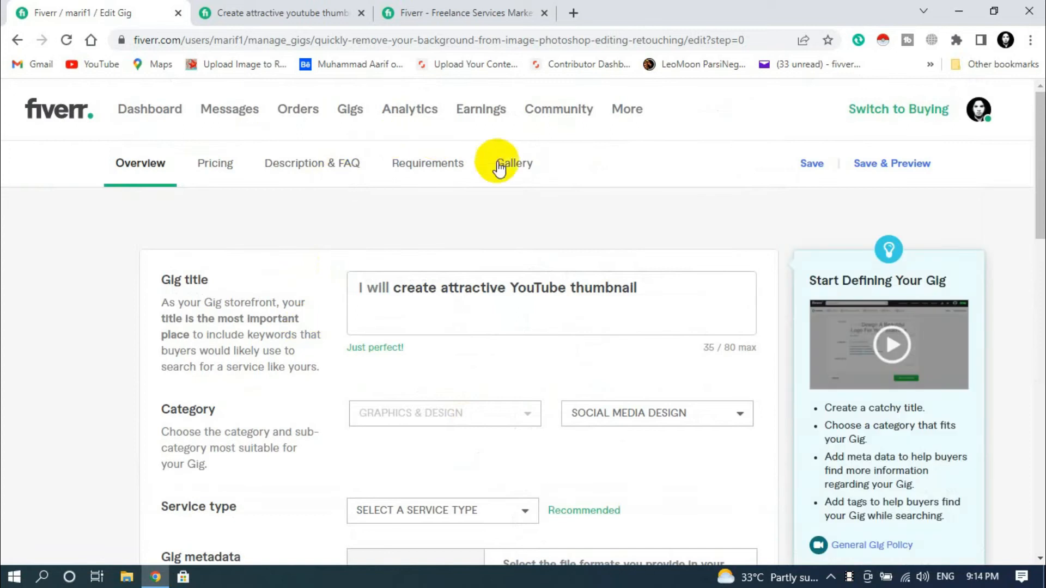
left_click(532, 168)
scroll(322, 357, "down", 2)
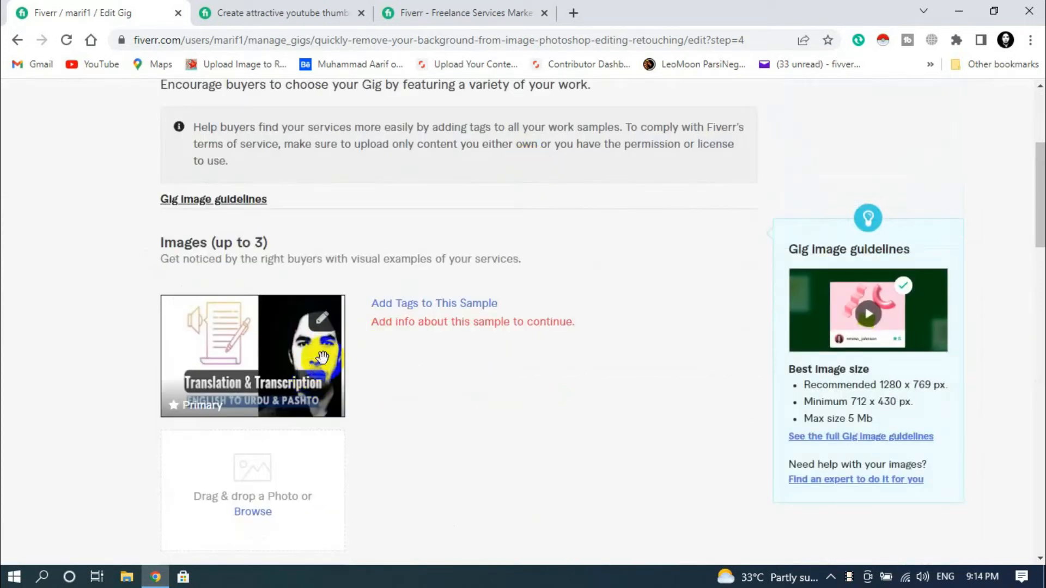
- Look over the gig's title, category and metadata again, and go to its Scope & Pricing settings
scroll(323, 357, "up", 3)
left_click(140, 170)
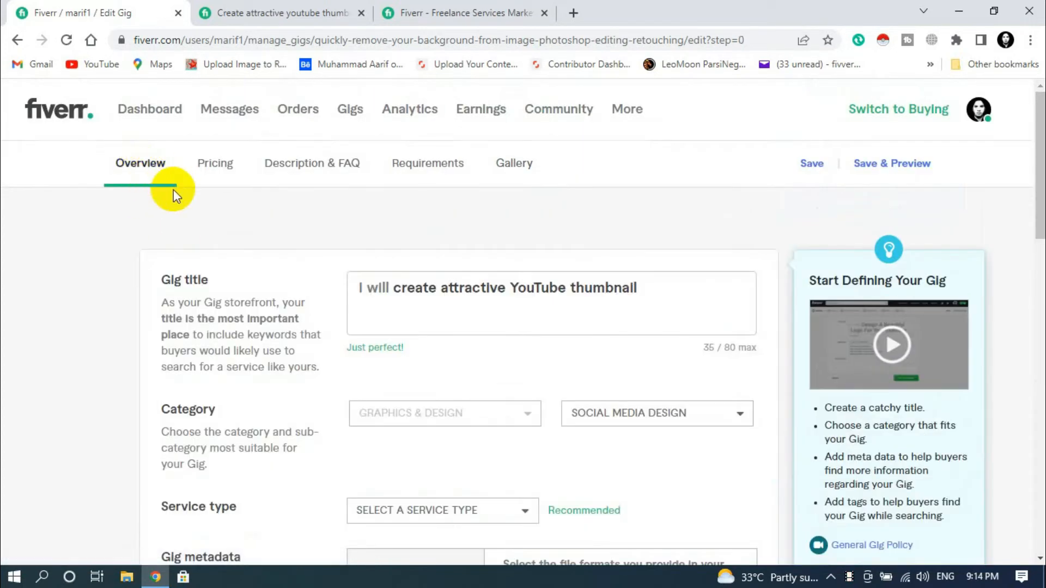
scroll(392, 397, "down", 5)
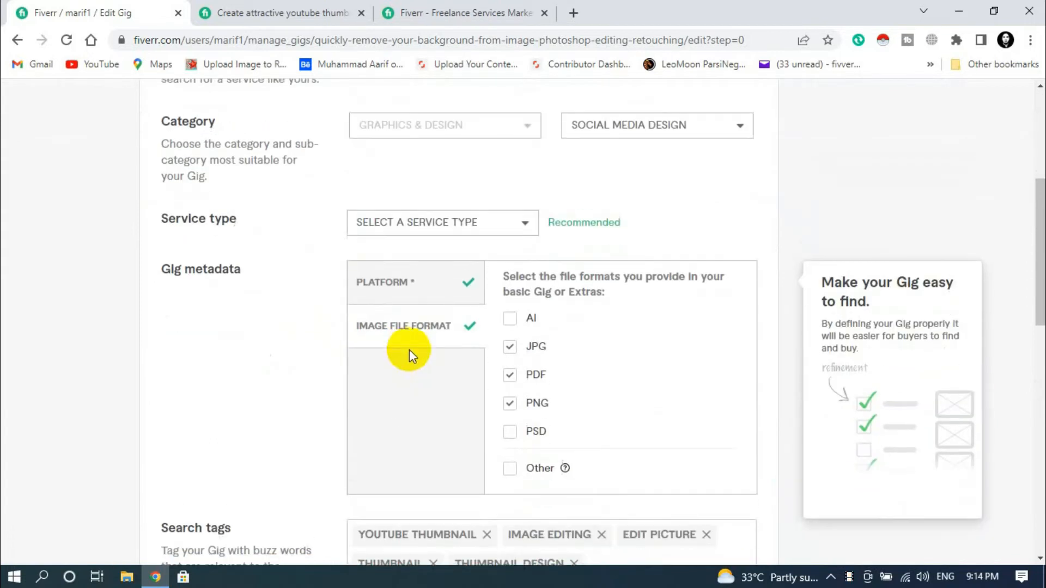
scroll(409, 349, "up", 5)
left_click(216, 174)
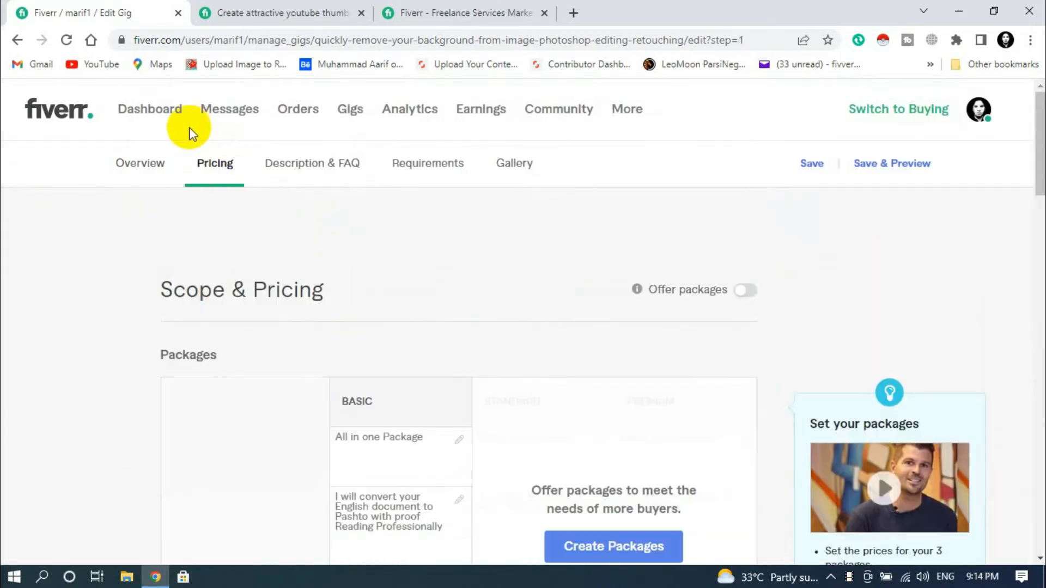
scroll(352, 260, "down", 3)
- Compare the prices, thumbnail counts and delivery times of the Basic, Standard and Premium packages on the reference YouTube thumbnail gig
left_click(278, 12)
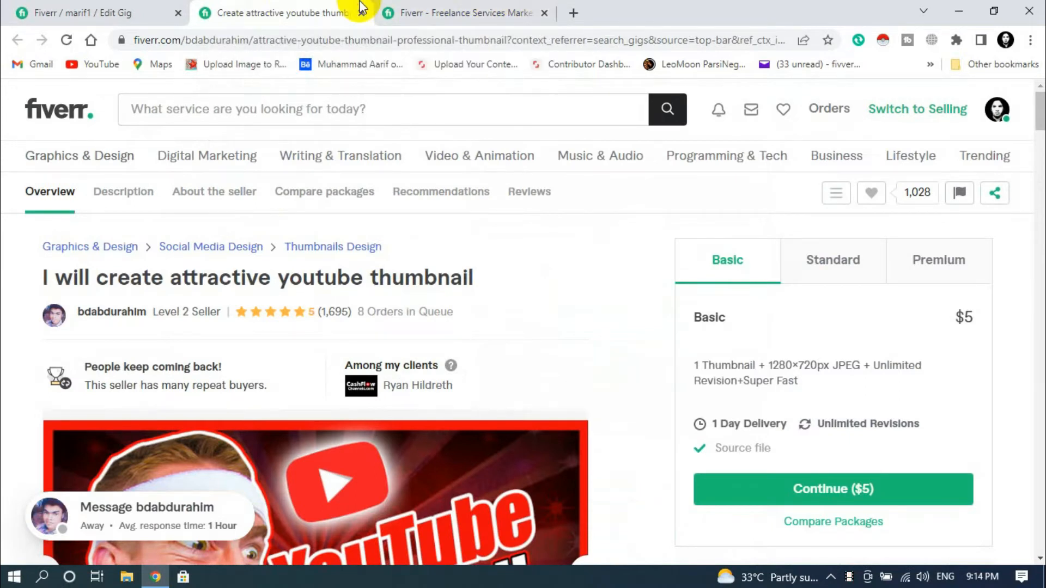
left_click(832, 270)
left_click(937, 267)
left_click(762, 278)
left_click(831, 273)
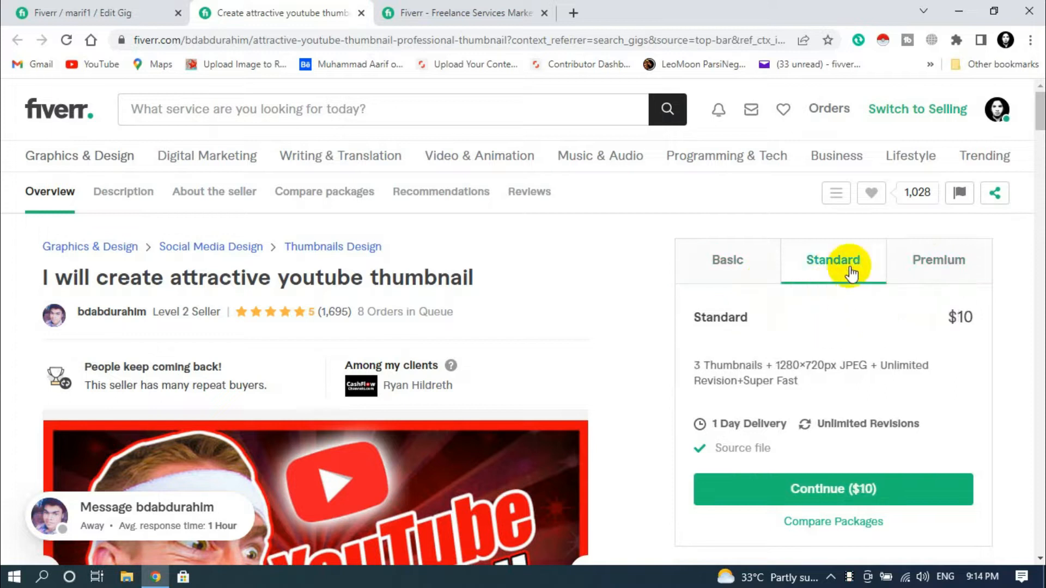
left_click(943, 265)
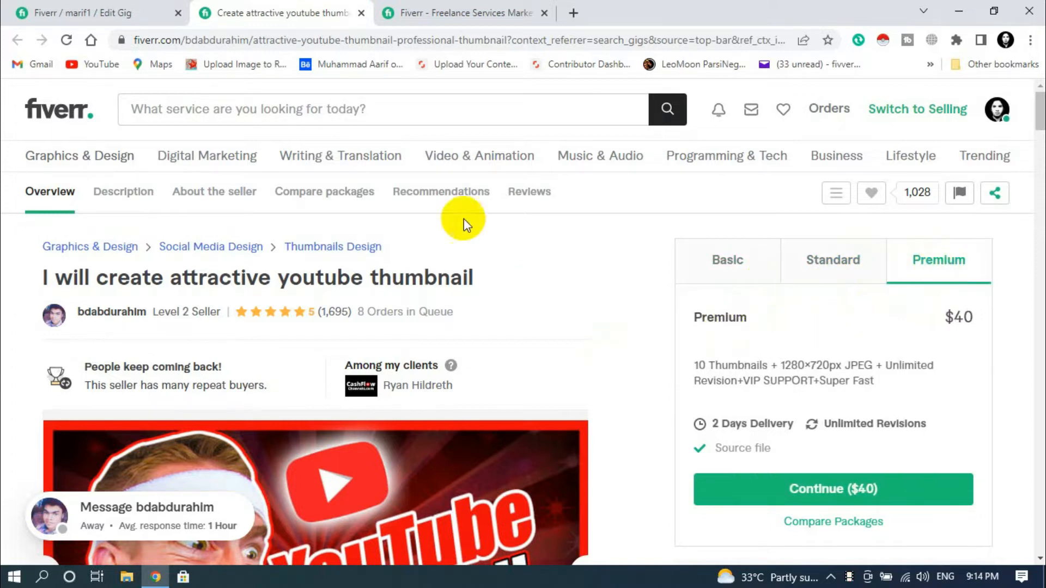
scroll(752, 294, "down", 1)
left_click(728, 185)
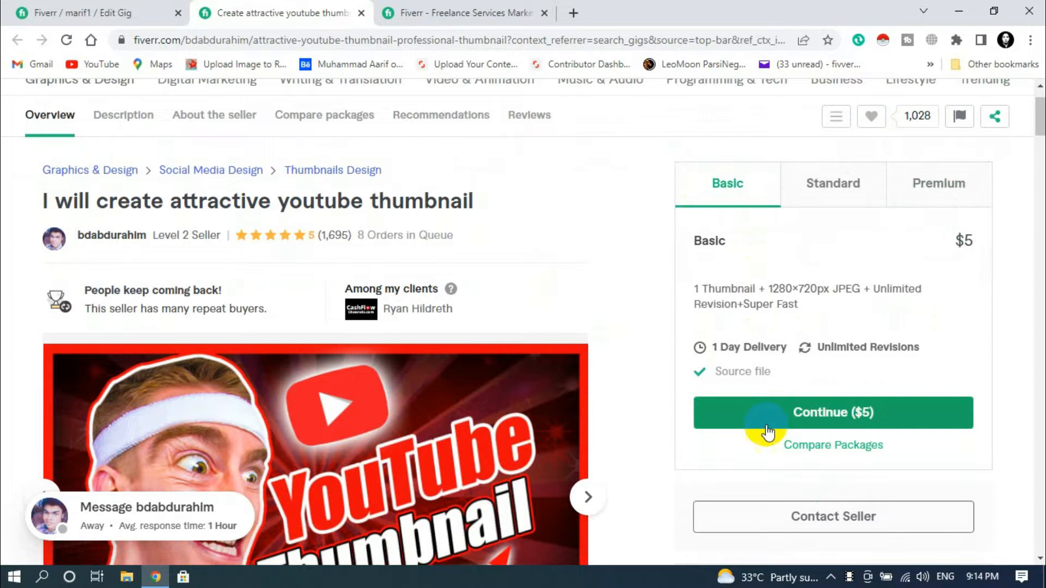
- Return to the gig being edited and examine its package fields, extra services and subscription options
left_click(109, 13)
scroll(355, 378, "down", 7)
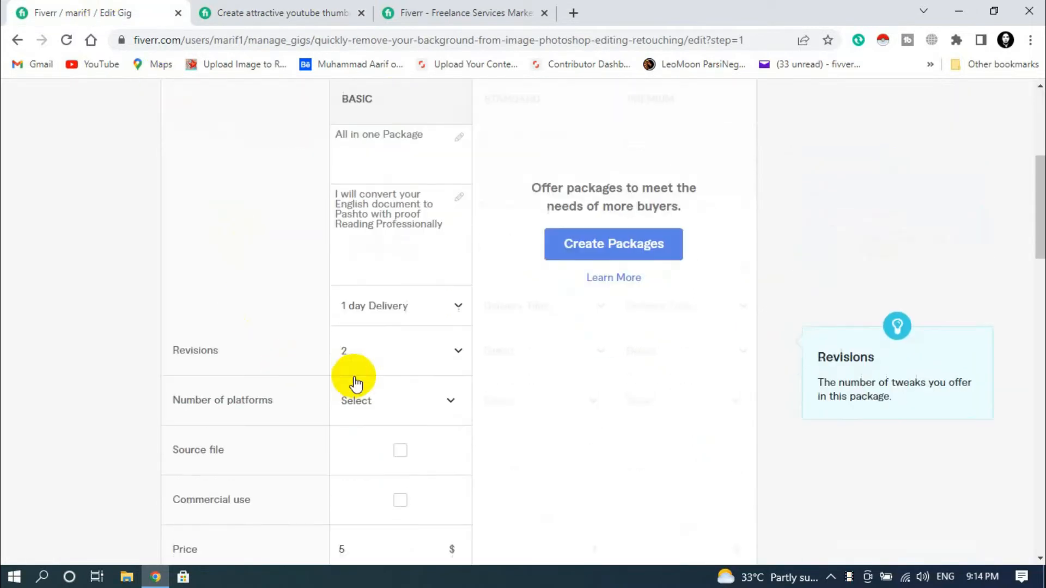
scroll(350, 280, "up", 11)
scroll(404, 375, "down", 15)
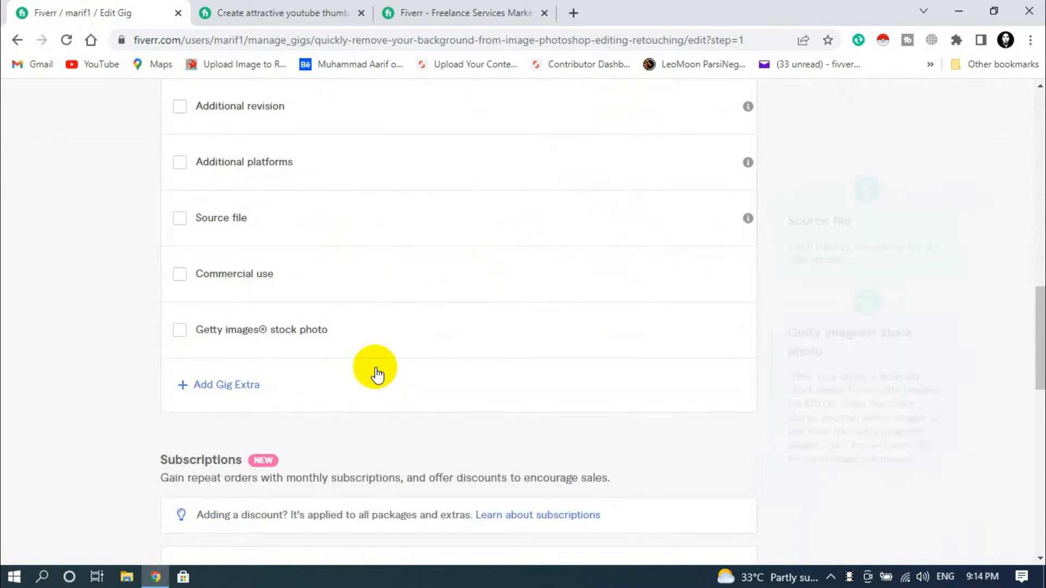
scroll(327, 327, "up", 10)
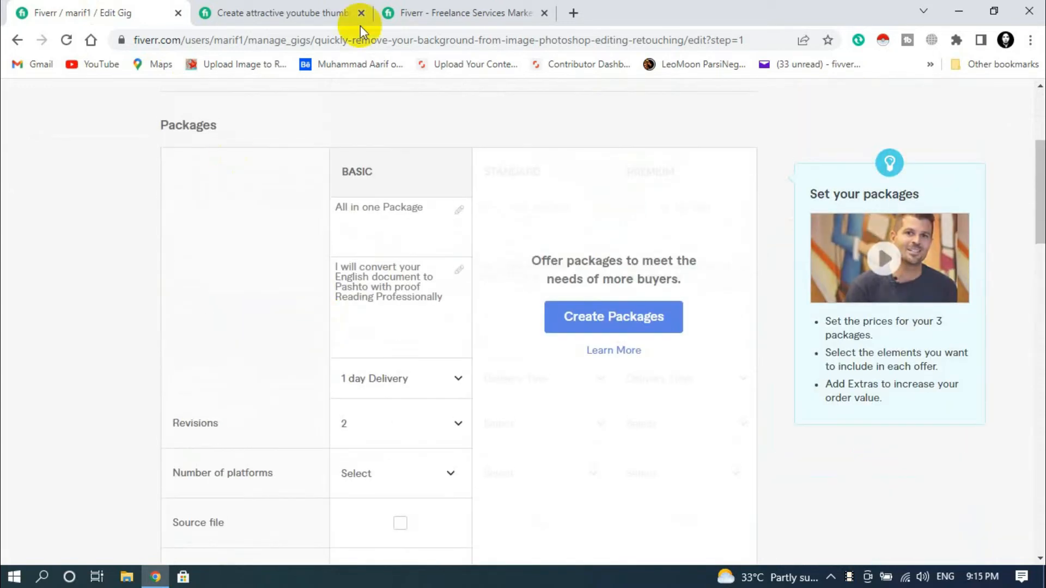
scroll(331, 222, "up", 4)
scroll(352, 381, "down", 5)
scroll(351, 415, "up", 5)
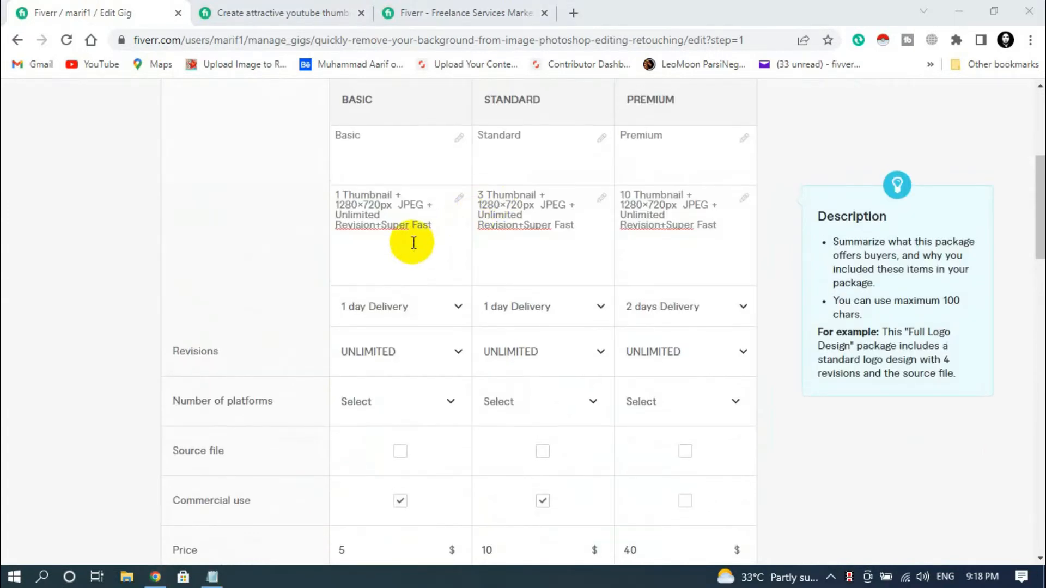
- Check the Basic, Standard and Premium package details and the extra services, and save the gig's pricing
scroll(413, 241, "up", 1)
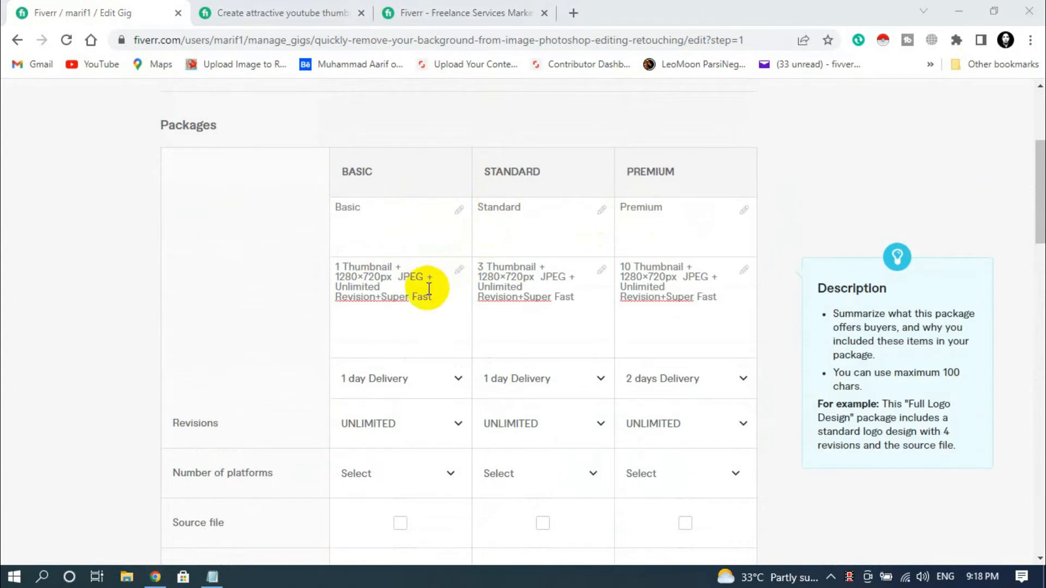
scroll(416, 401, "down", 3)
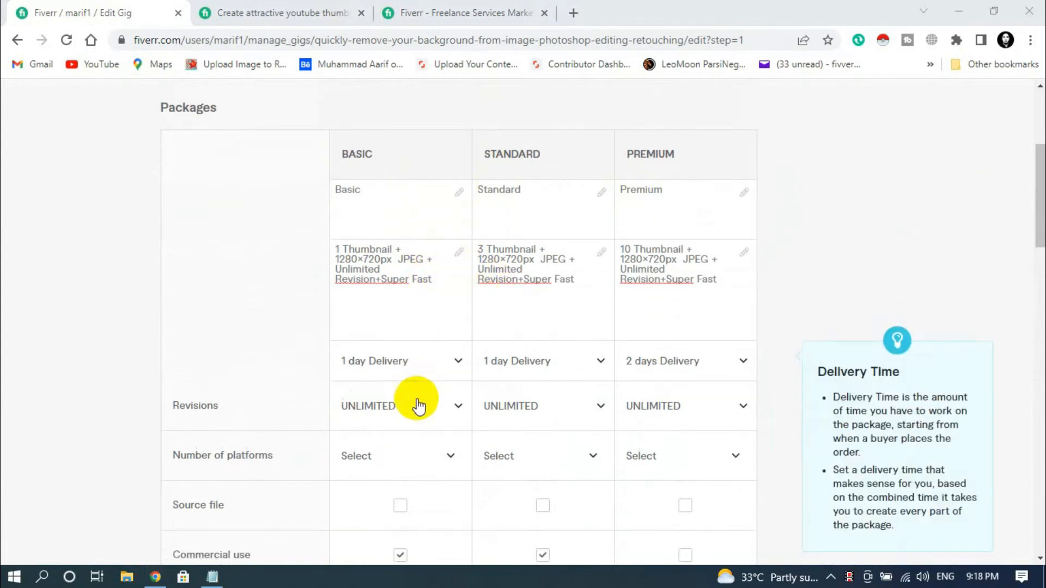
scroll(472, 413, "down", 7)
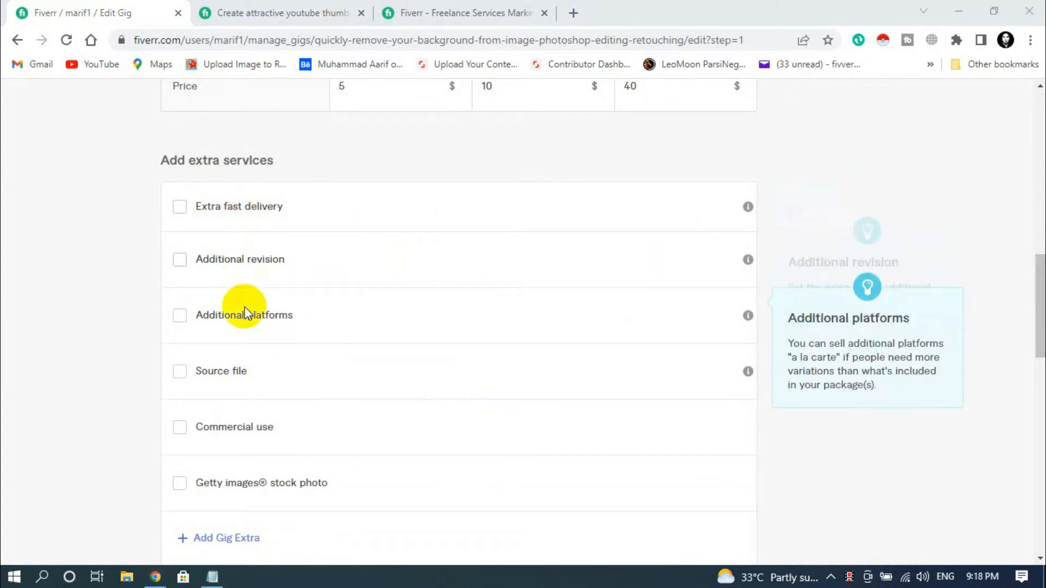
scroll(245, 311, "down", 3)
scroll(299, 350, "down", 4)
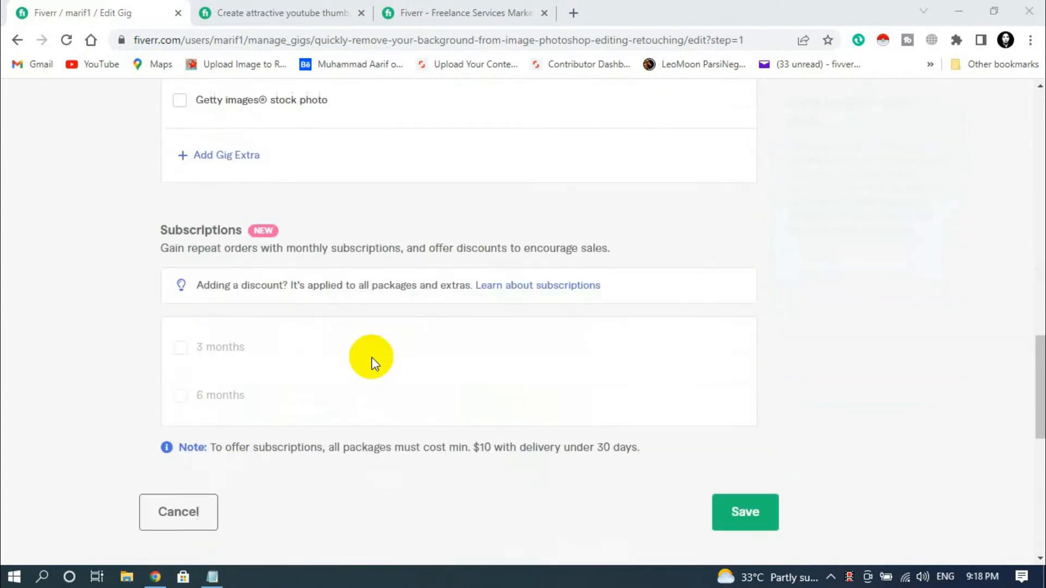
left_click(743, 512)
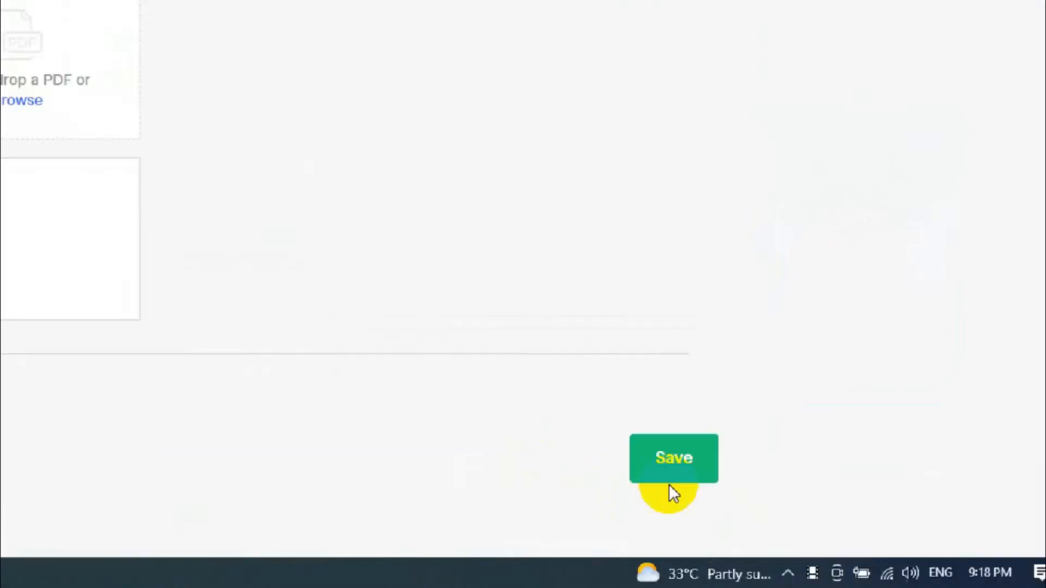
- Look over the gig gallery, and recheck the three saved packages in the pricing settings
scroll(668, 485, "up", 15)
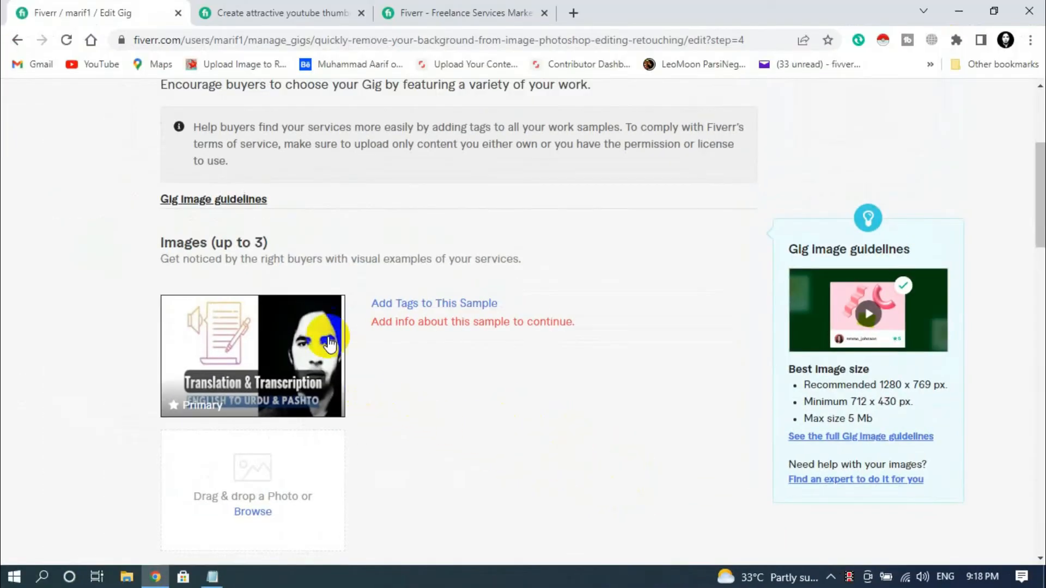
scroll(293, 294, "up", 1)
scroll(293, 295, "up", 4)
scroll(410, 340, "down", 4)
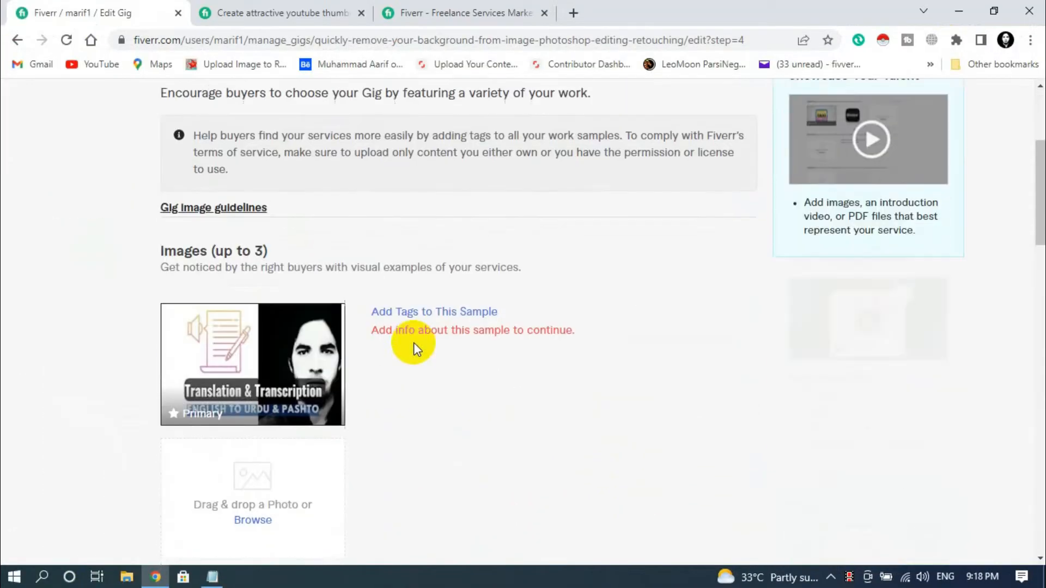
scroll(490, 345, "up", 4)
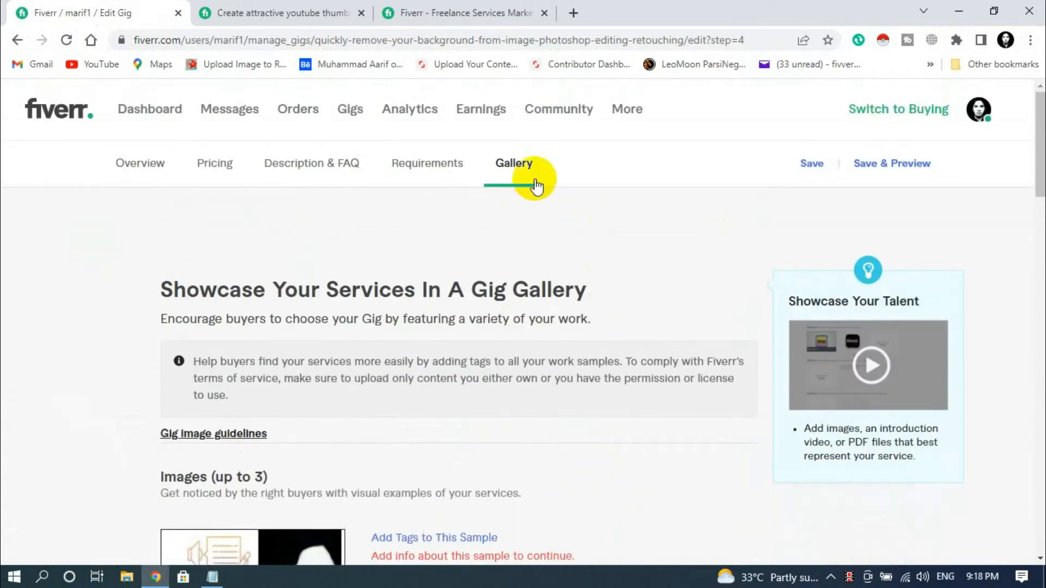
left_click(207, 169)
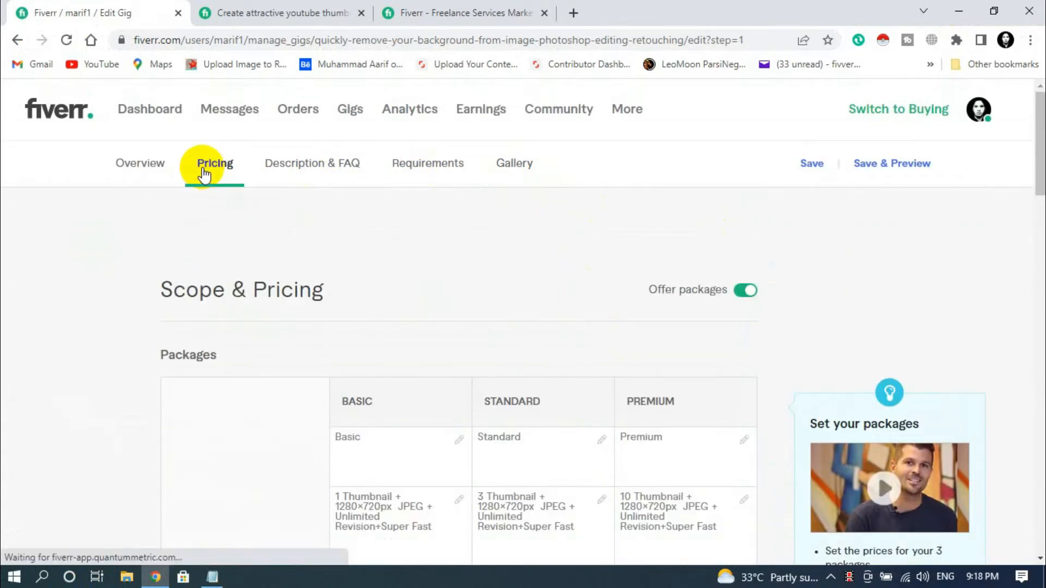
scroll(460, 416, "down", 4)
scroll(532, 361, "up", 4)
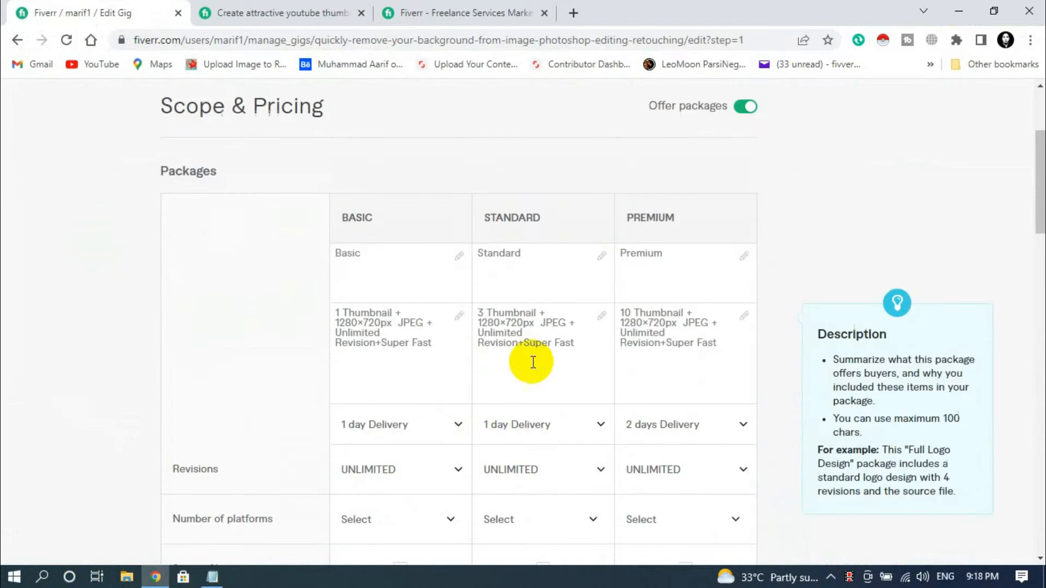
- Open the gig's description and read the About This Gig text of the reference thumbnail gig for comparison
left_click(310, 166)
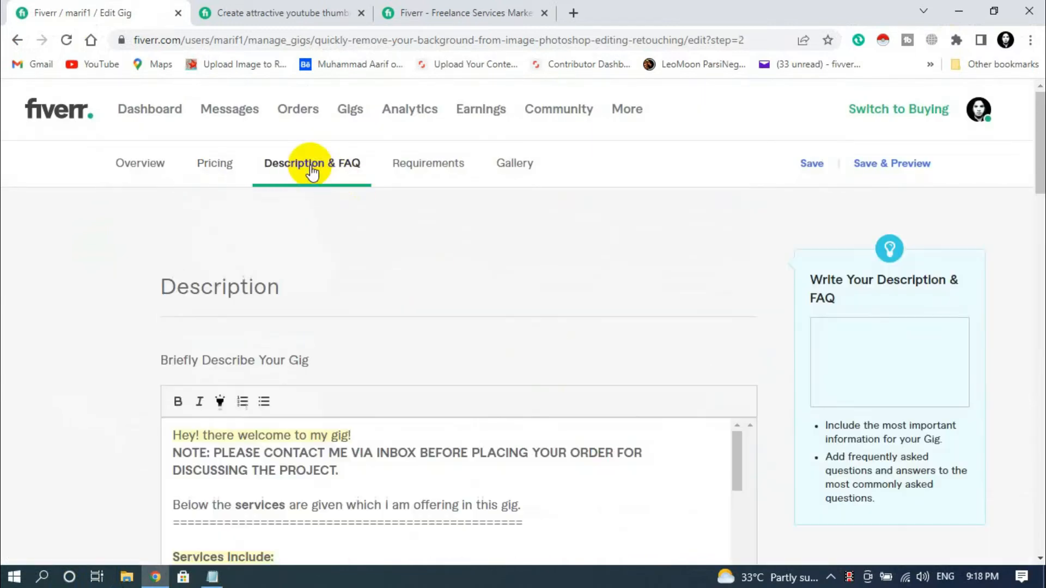
scroll(339, 385, "down", 3)
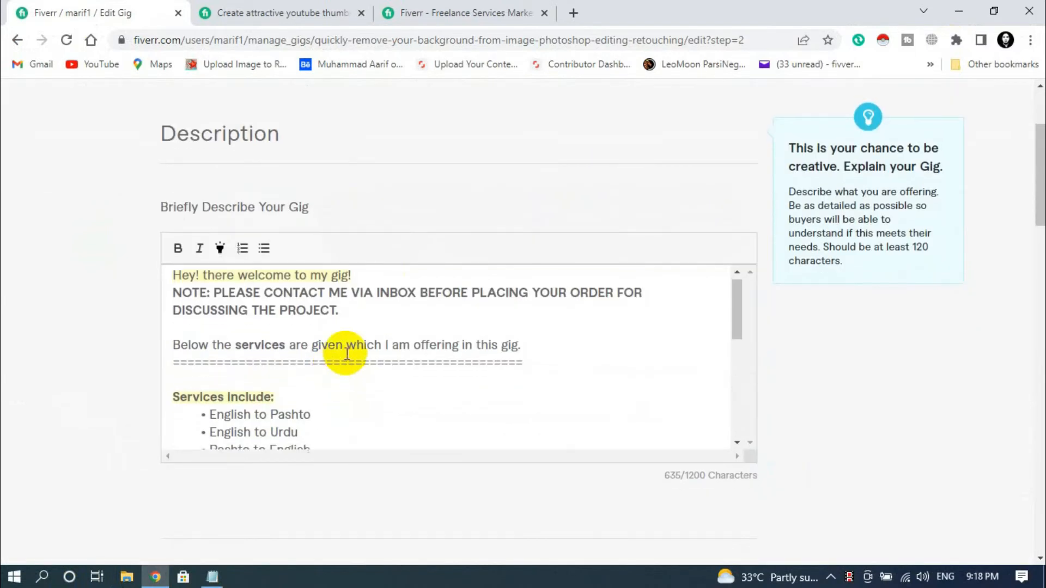
scroll(347, 350, "up", 1)
left_click(341, 5)
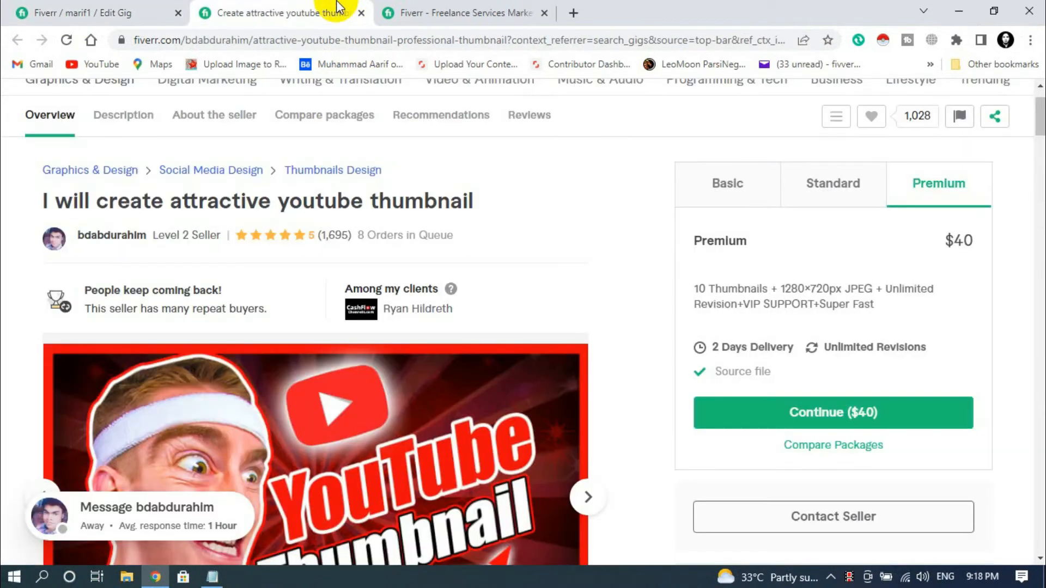
scroll(278, 245, "down", 12)
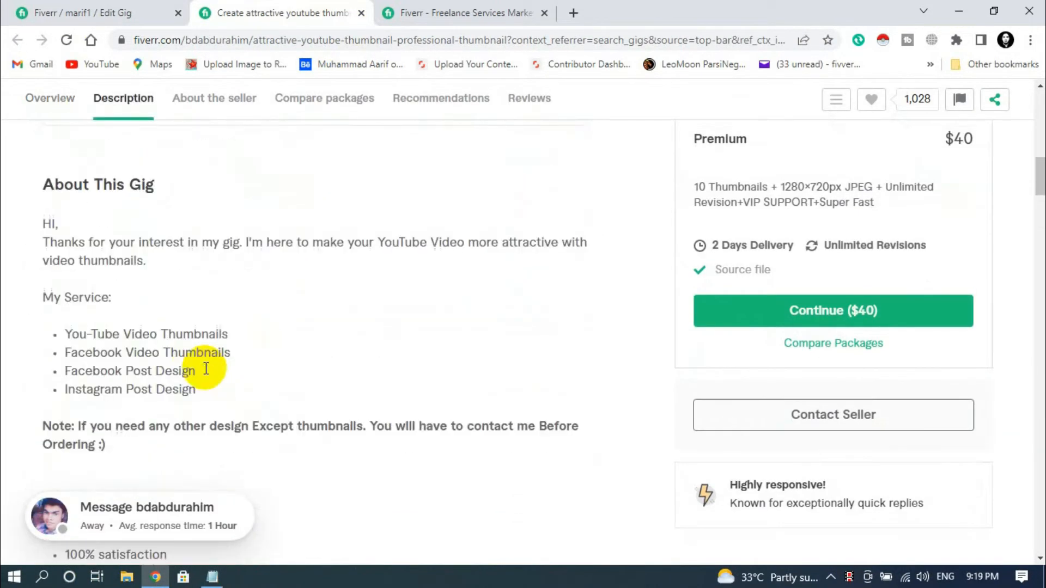
scroll(152, 443, "down", 3)
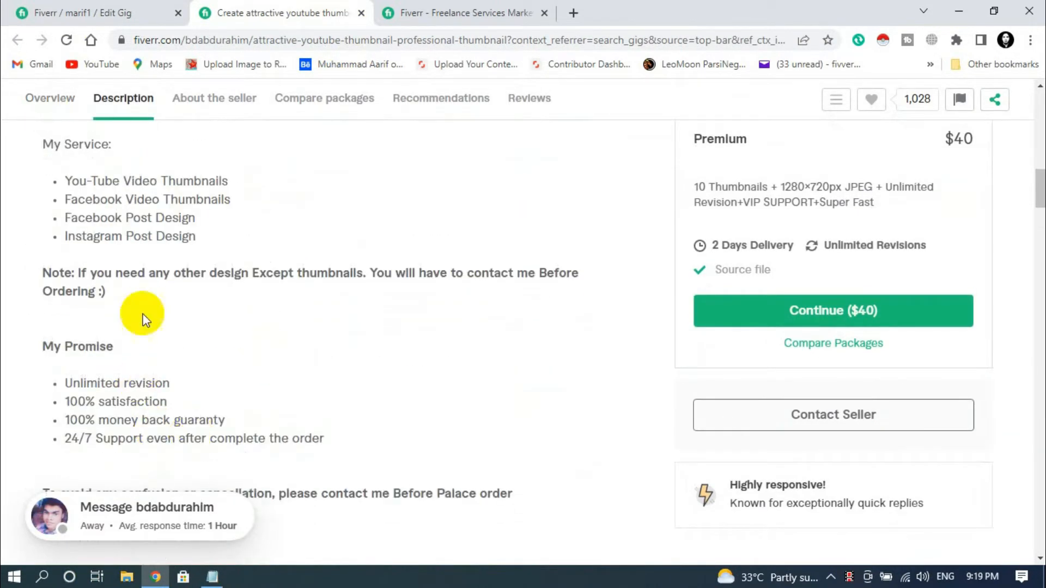
scroll(191, 415, "down", 3)
scroll(276, 353, "up", 4)
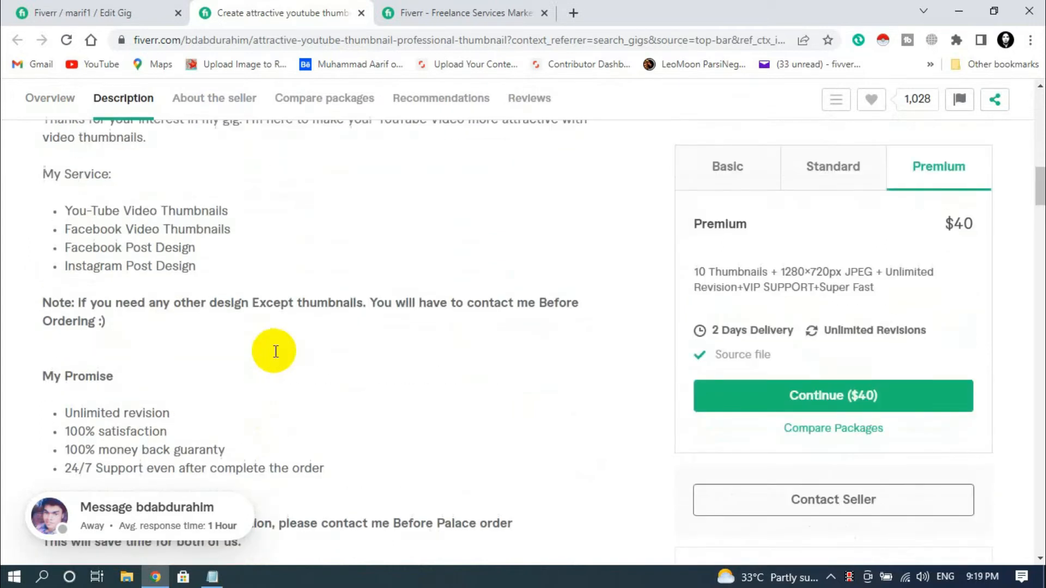
scroll(280, 349, "up", 4)
scroll(280, 349, "down", 3)
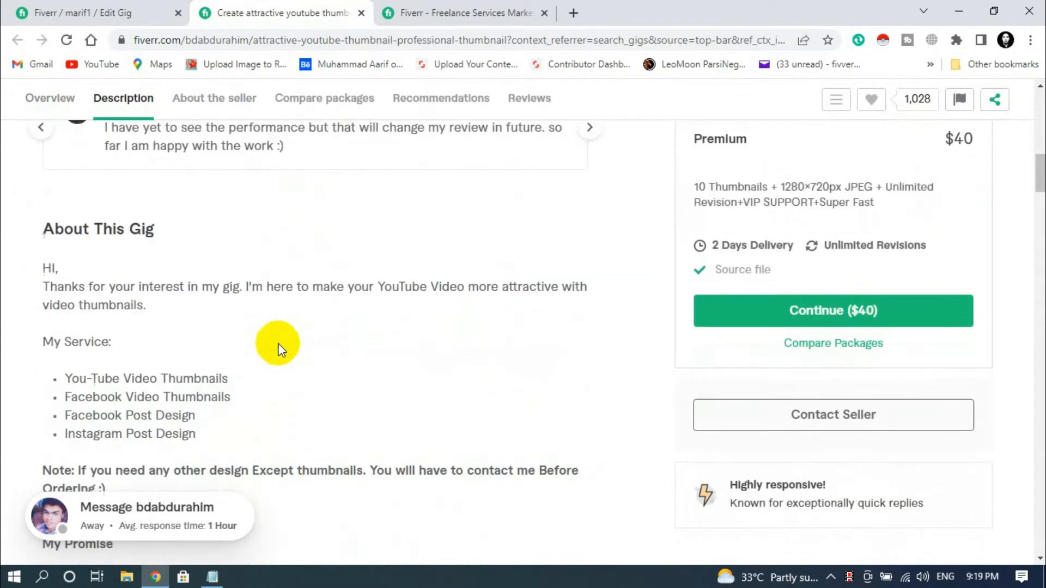
- Compare the gig's description with the reference gig's service list, promises and ordering note, and return to the gig being edited
left_click(139, 9)
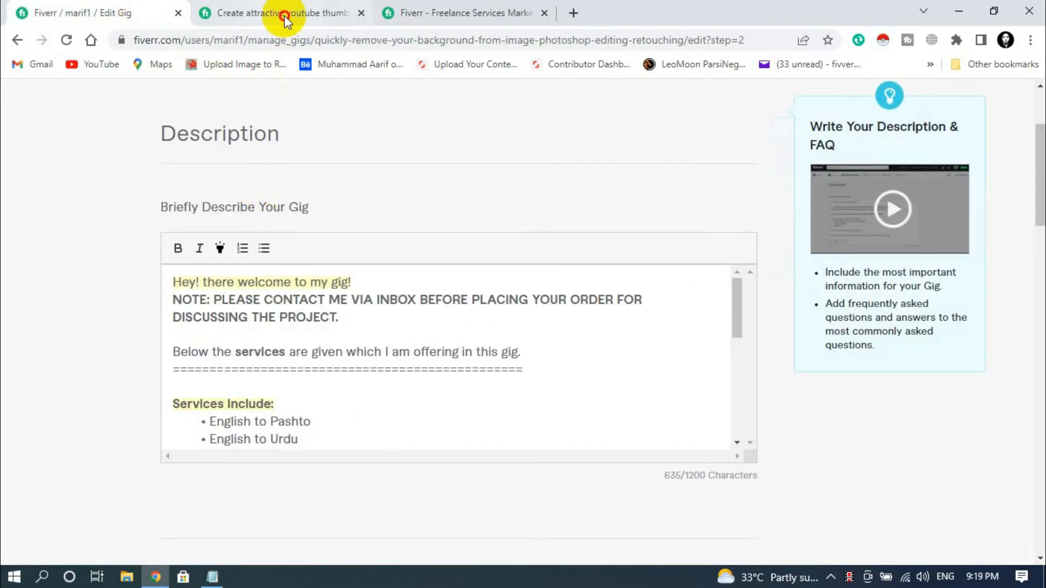
left_click(307, 13)
scroll(147, 316, "down", 10)
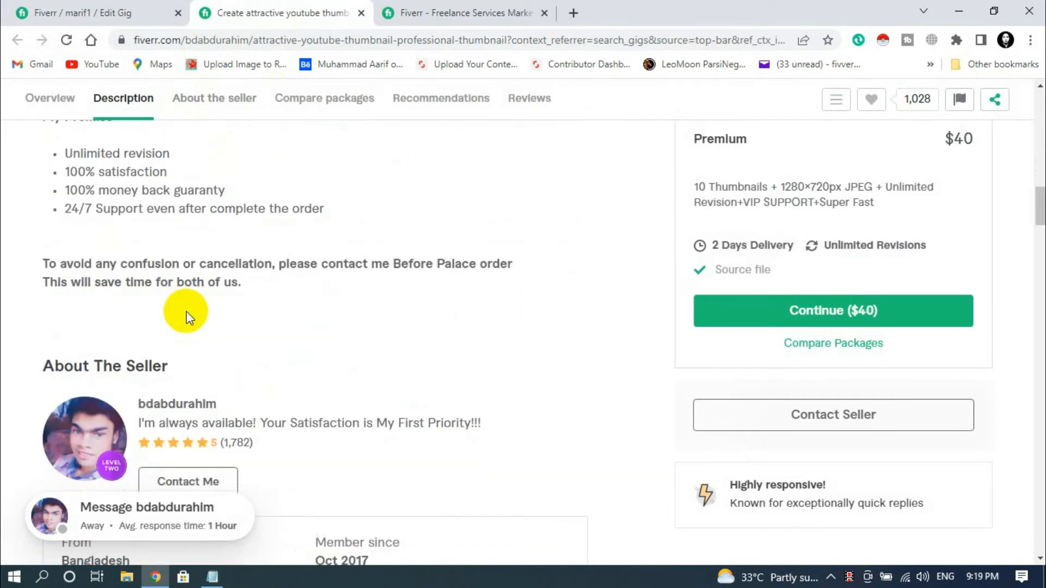
scroll(230, 347, "up", 8)
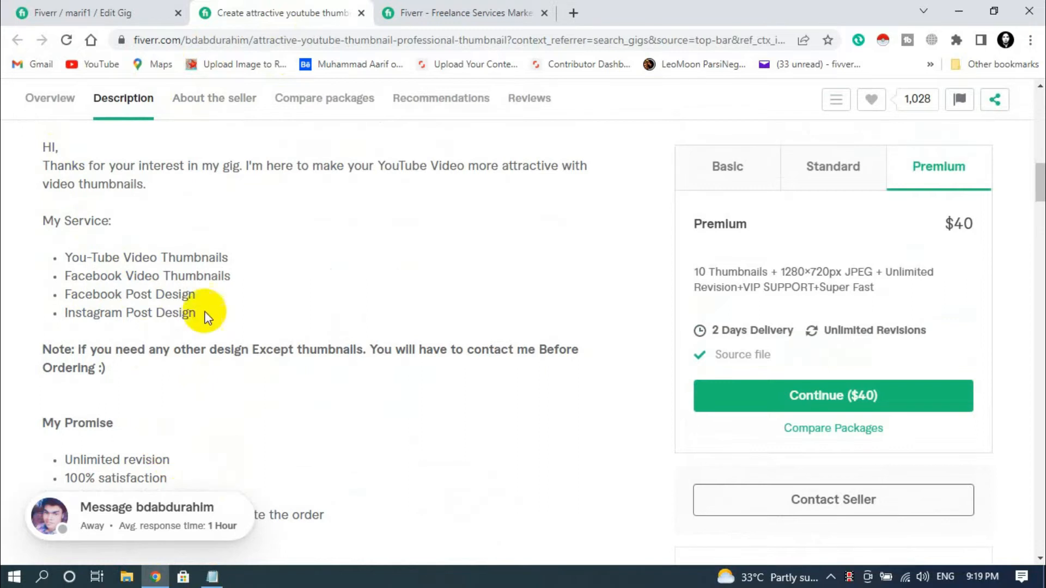
left_click(163, 13)
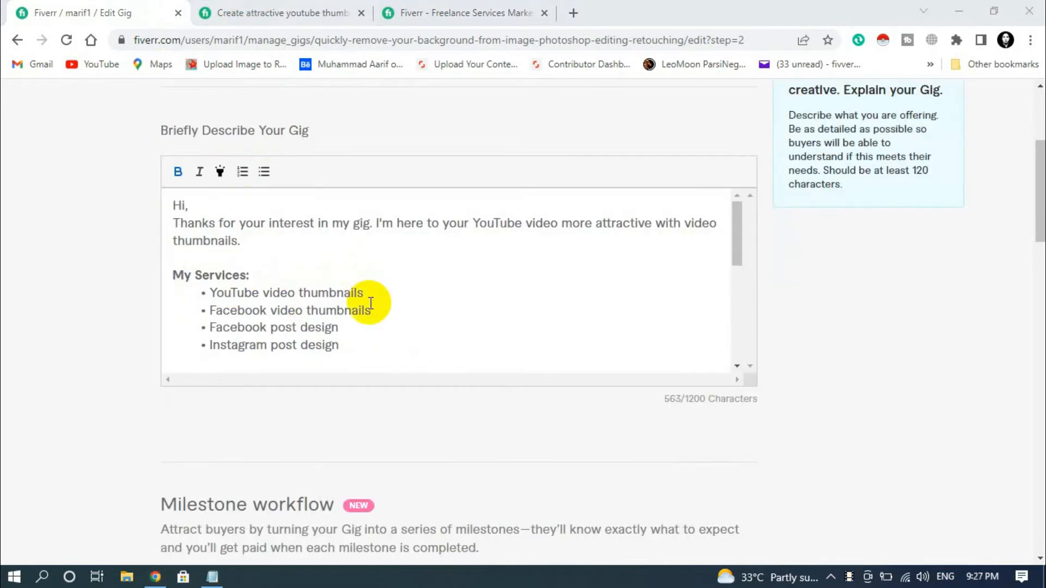
- Review the gig description down to its promises and ordering note, the milestone section and the list of frequently asked questions
scroll(369, 303, "up", 3)
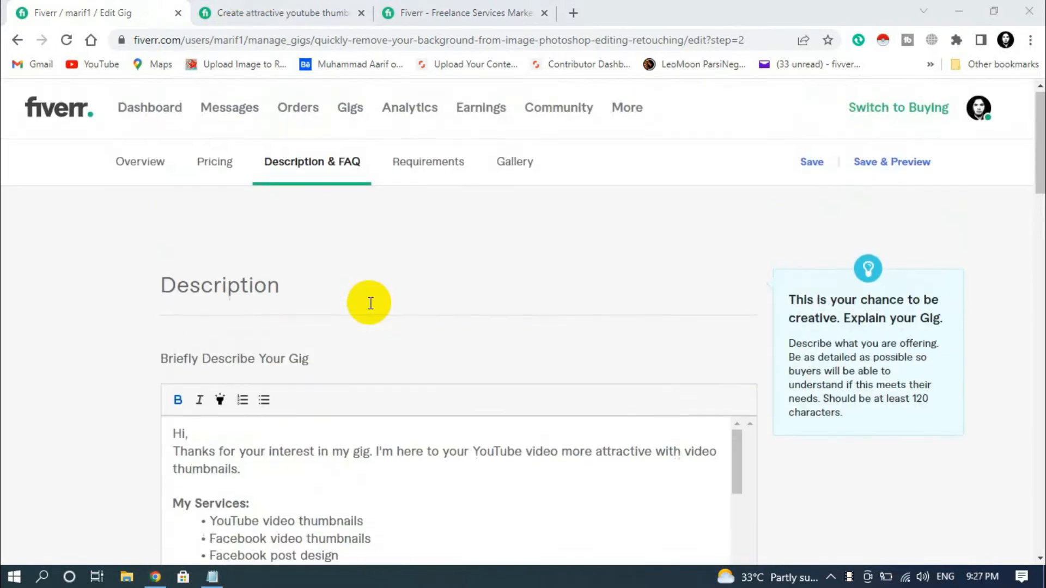
scroll(361, 316, "down", 3)
scroll(362, 316, "down", 10)
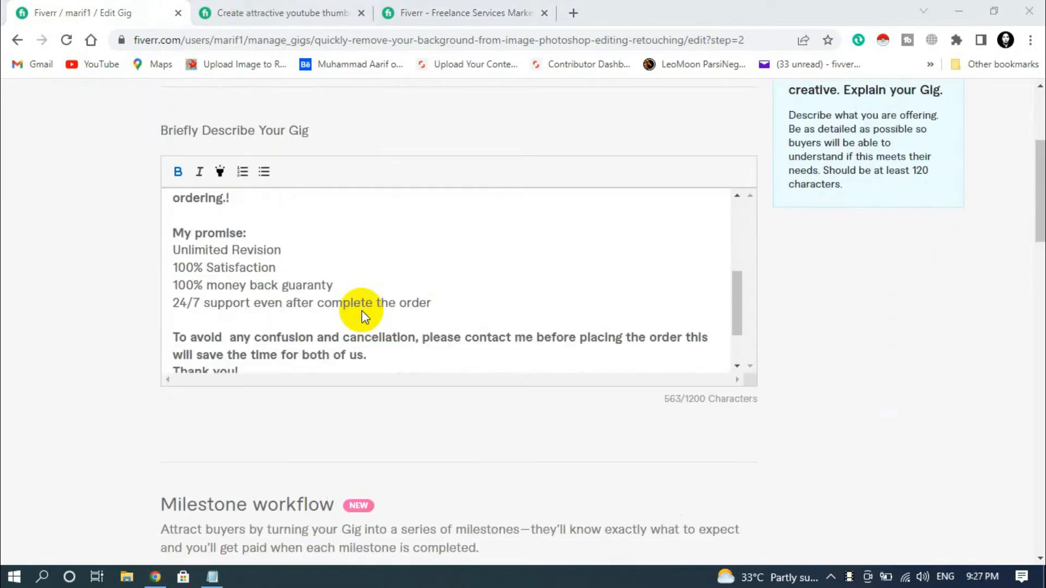
scroll(364, 317, "down", 2)
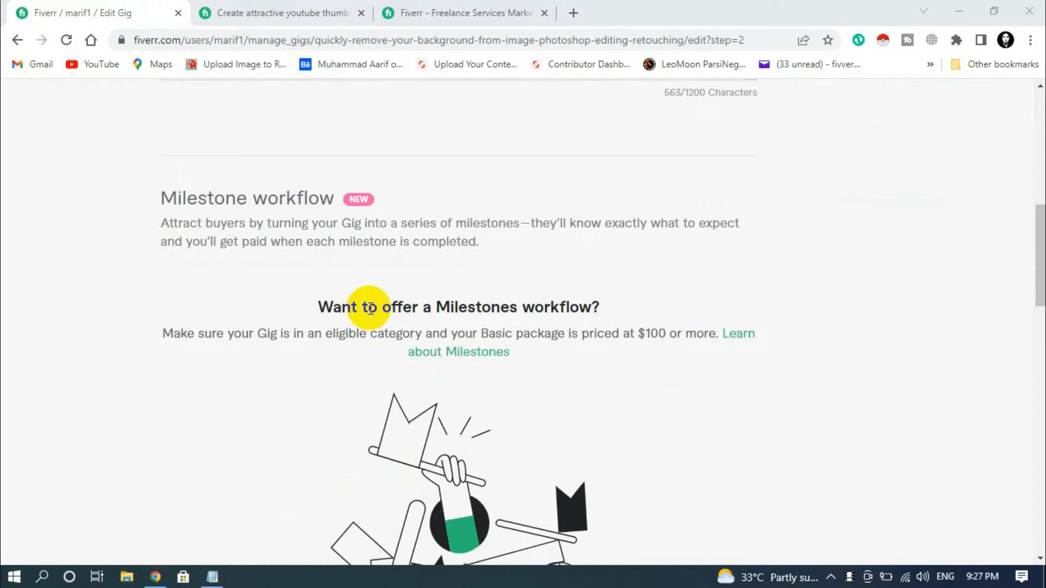
scroll(370, 308, "down", 7)
scroll(516, 304, "down", 4)
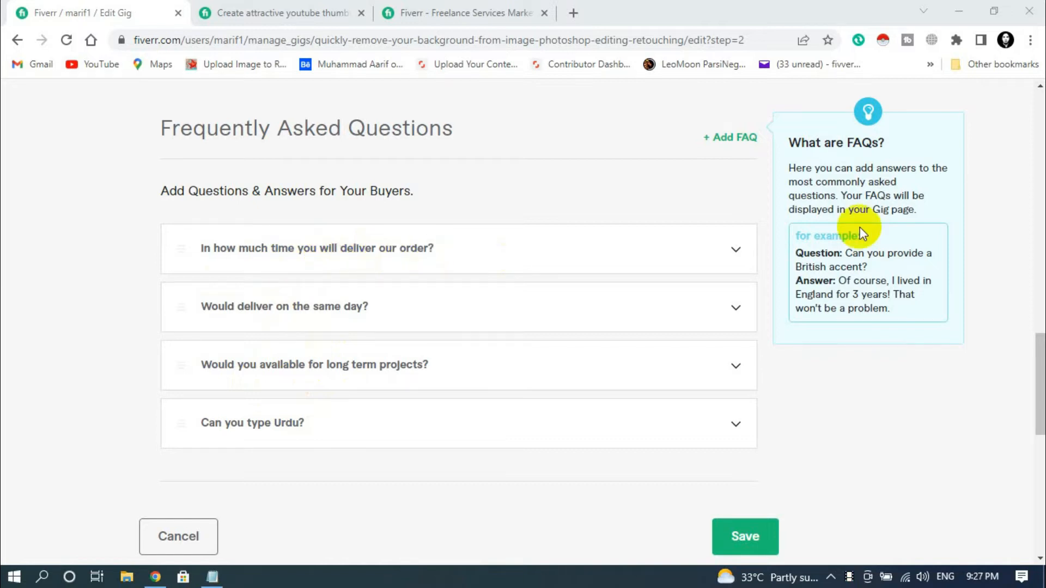
- Check the answer to the delivery time FAQ, leave it as it is, and save the description and FAQ settings
left_click(731, 253)
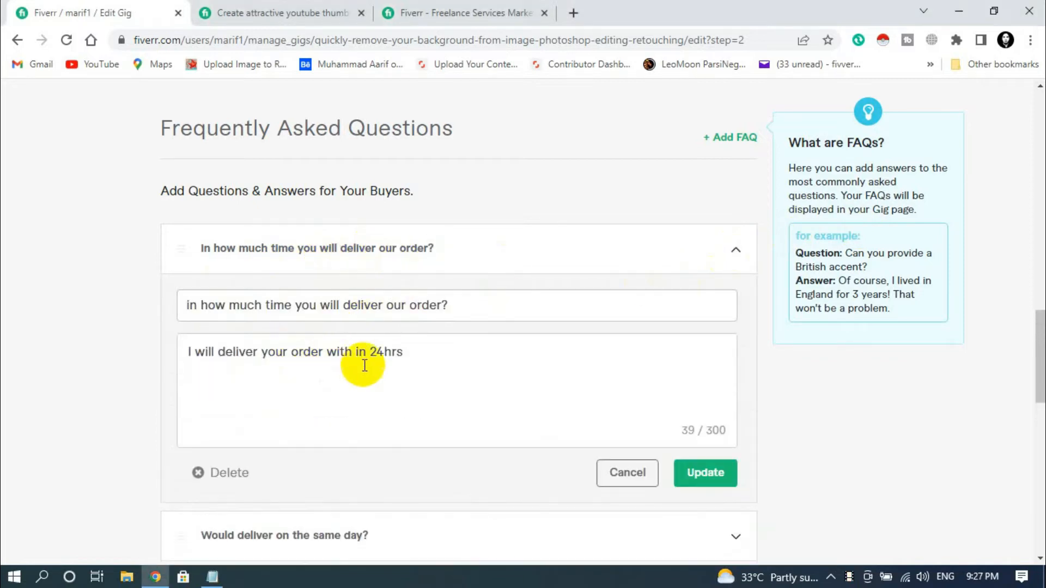
left_click_drag(479, 312, 335, 317)
left_click(397, 354)
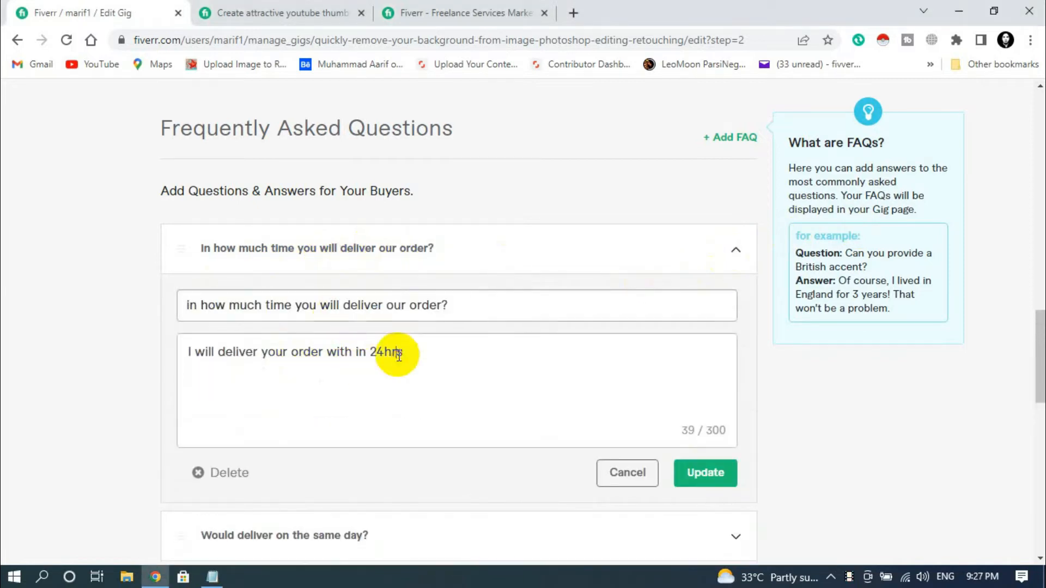
left_click(627, 472)
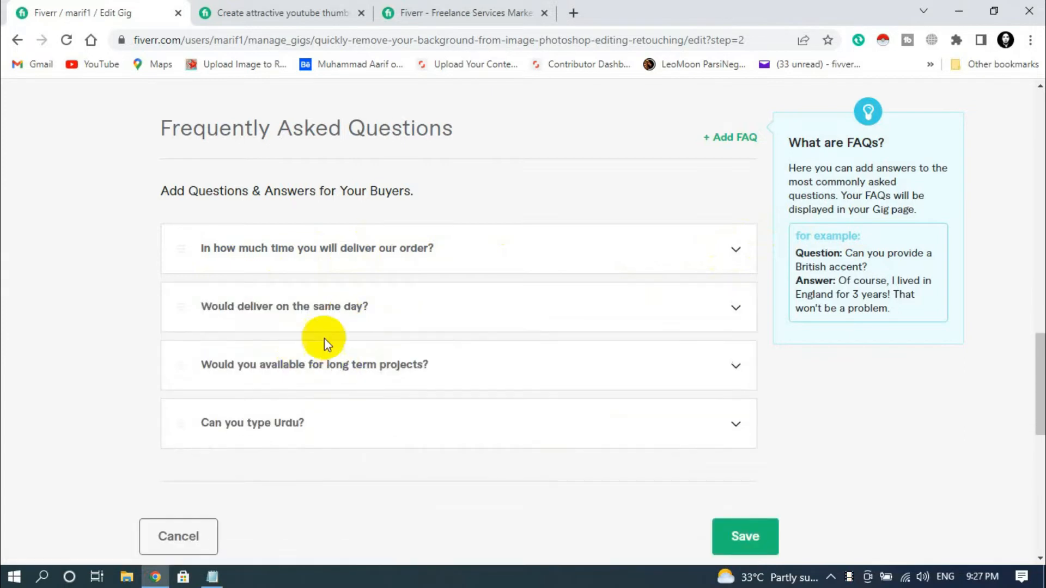
scroll(392, 388, "down", 3)
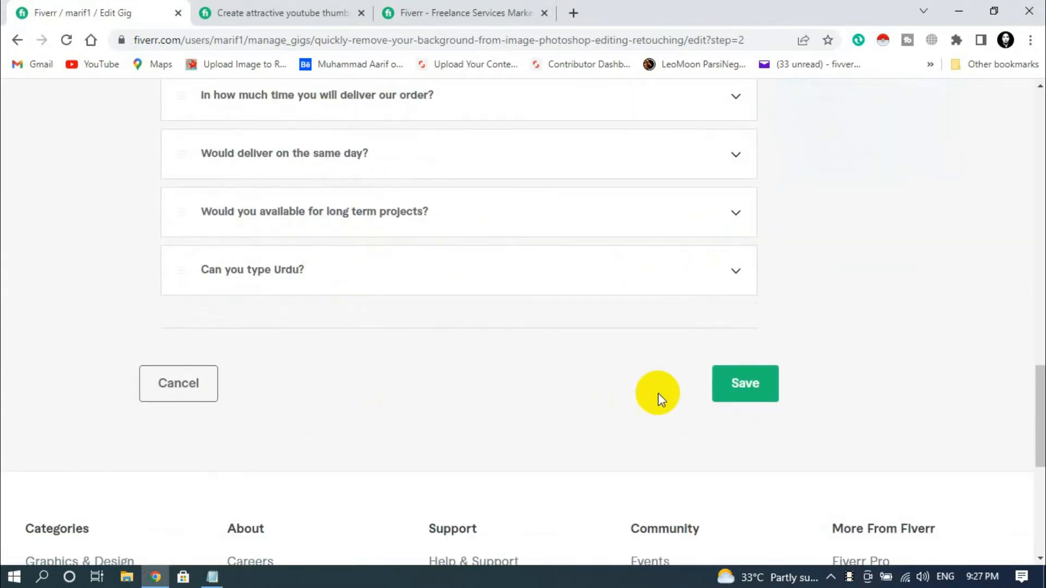
left_click(734, 390)
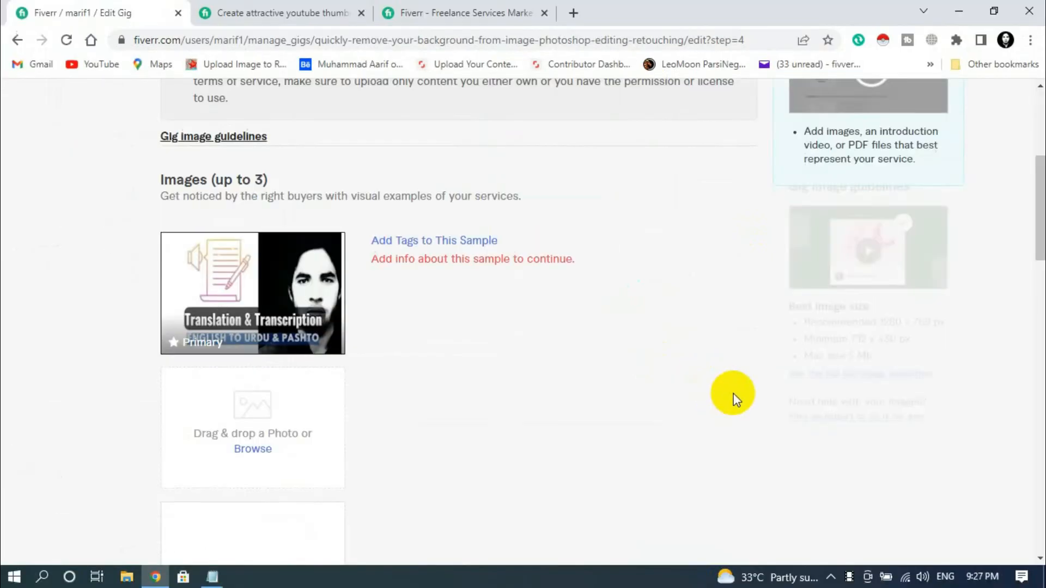
- Open the gig's requirements and read the existing free-text question for buyers
scroll(371, 356, "up", 4)
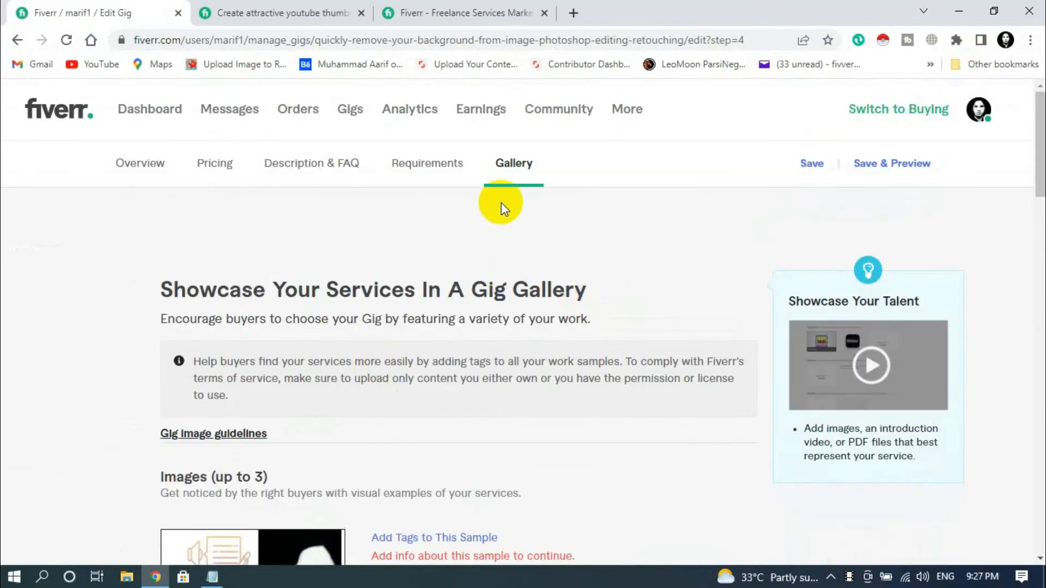
left_click(421, 163)
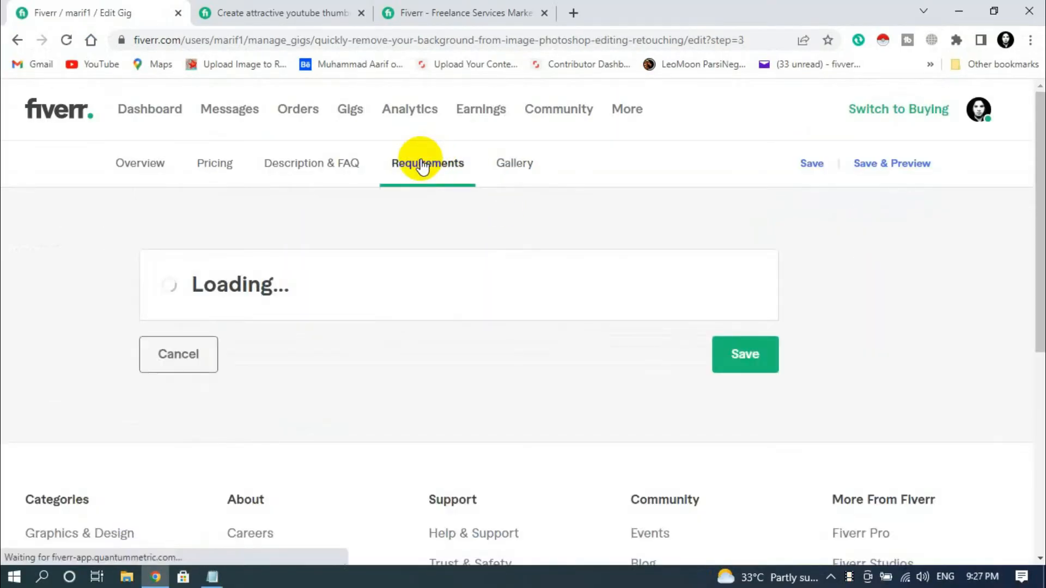
scroll(374, 332, "down", 5)
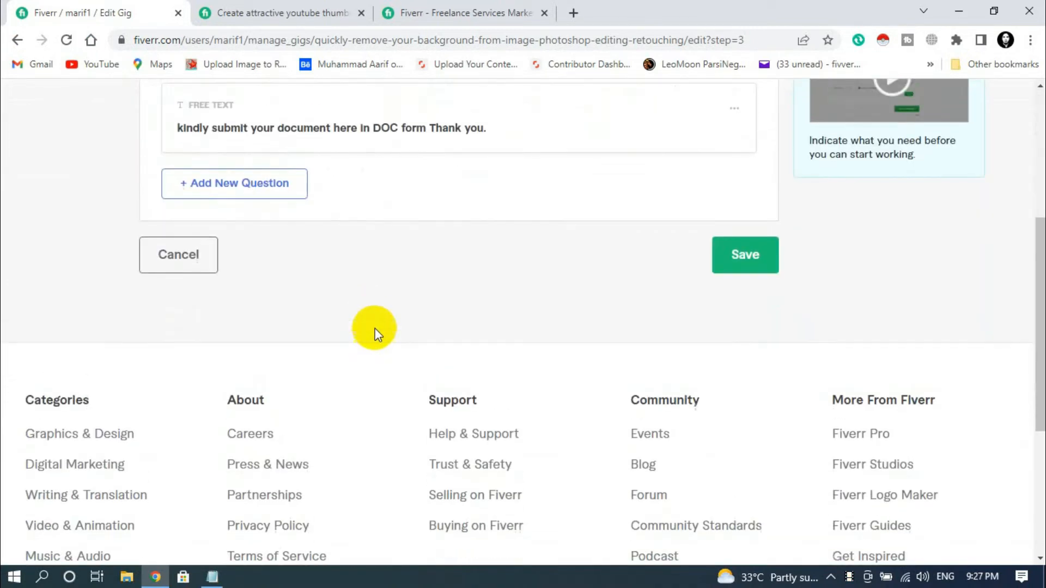
scroll(294, 336, "up", 4)
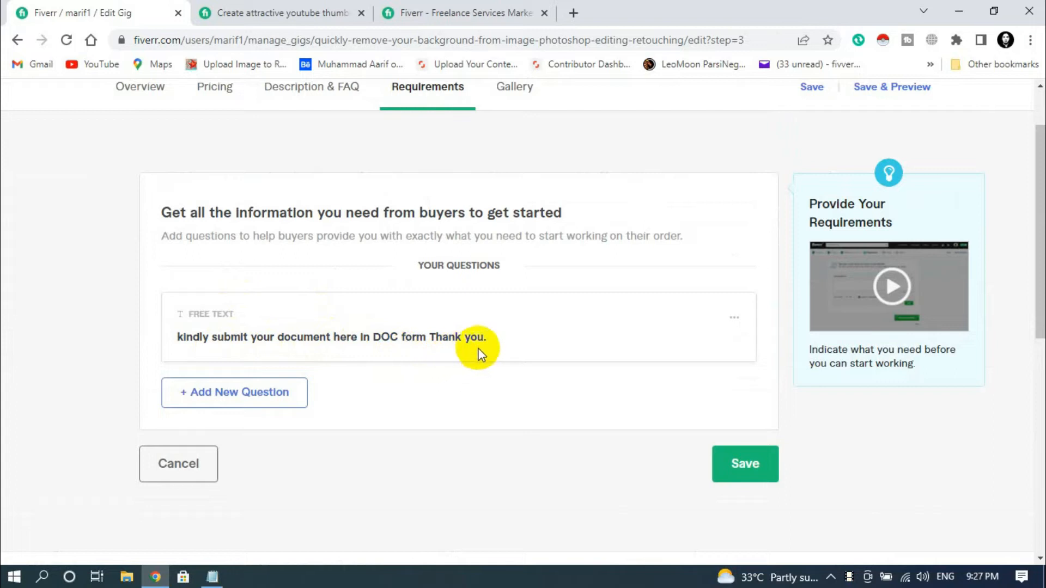
left_click(319, 333)
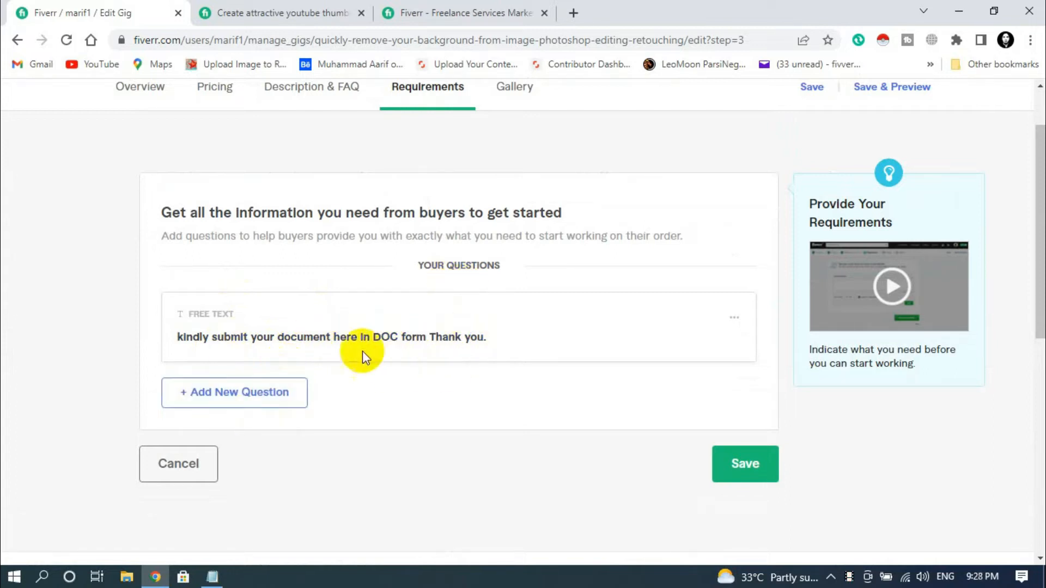
left_click(268, 393)
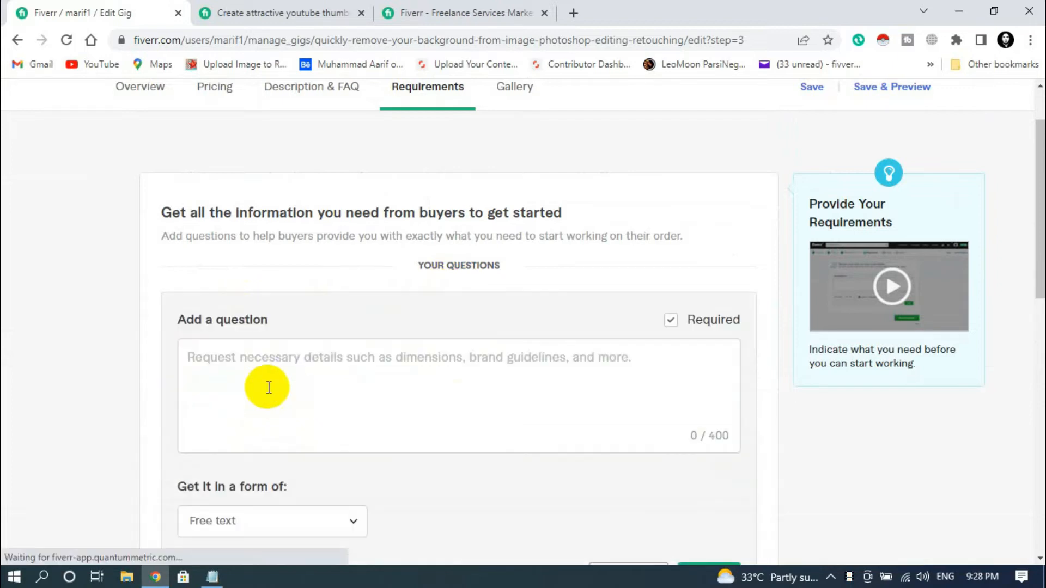
scroll(423, 327, "down", 4)
left_click(601, 356)
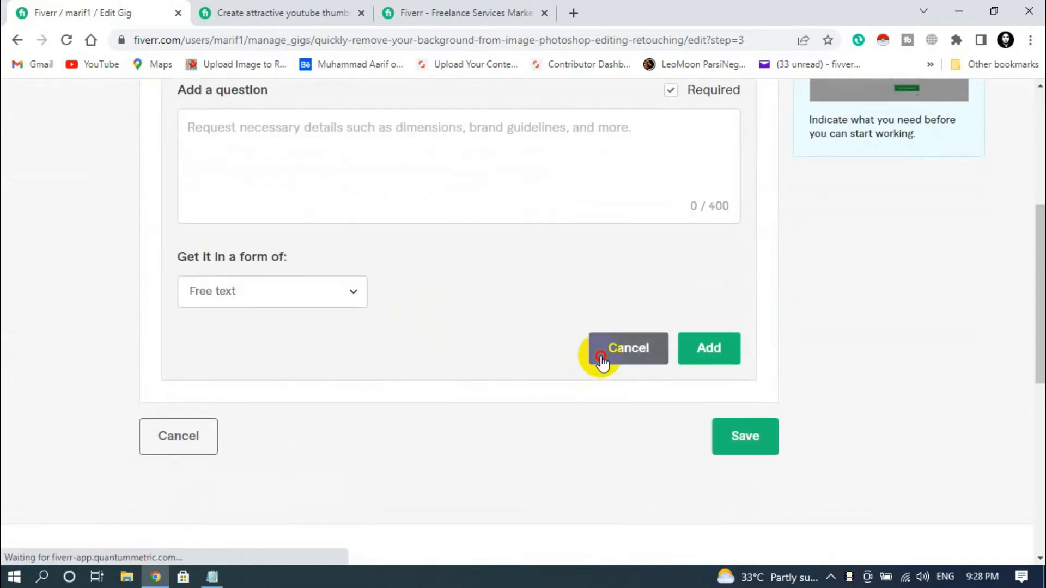
scroll(239, 272, "up", 1)
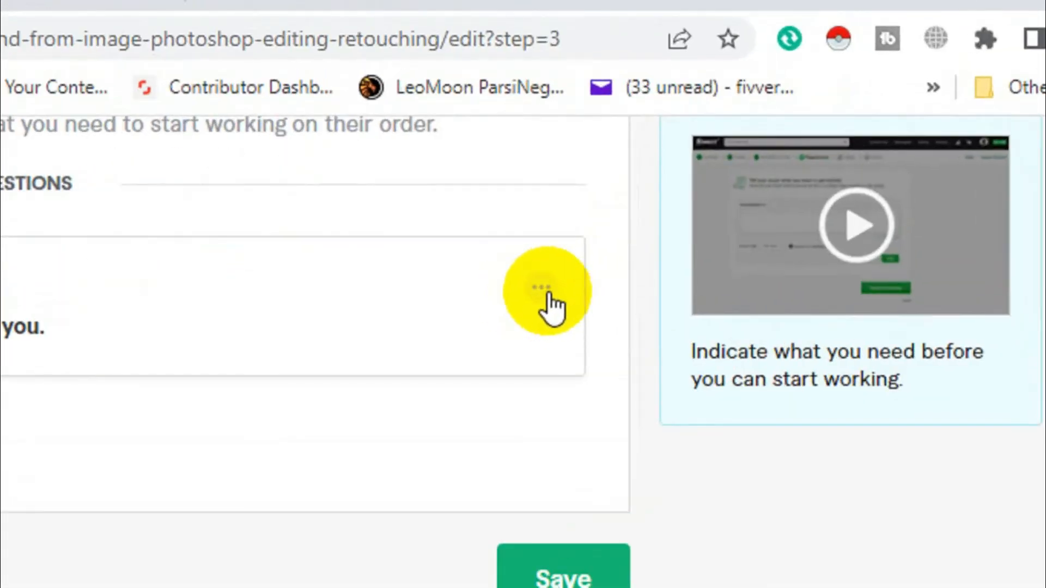
- Replace the existing buyer question with "please leave the details here with project documents thank you." and save the requirements
left_click(542, 288)
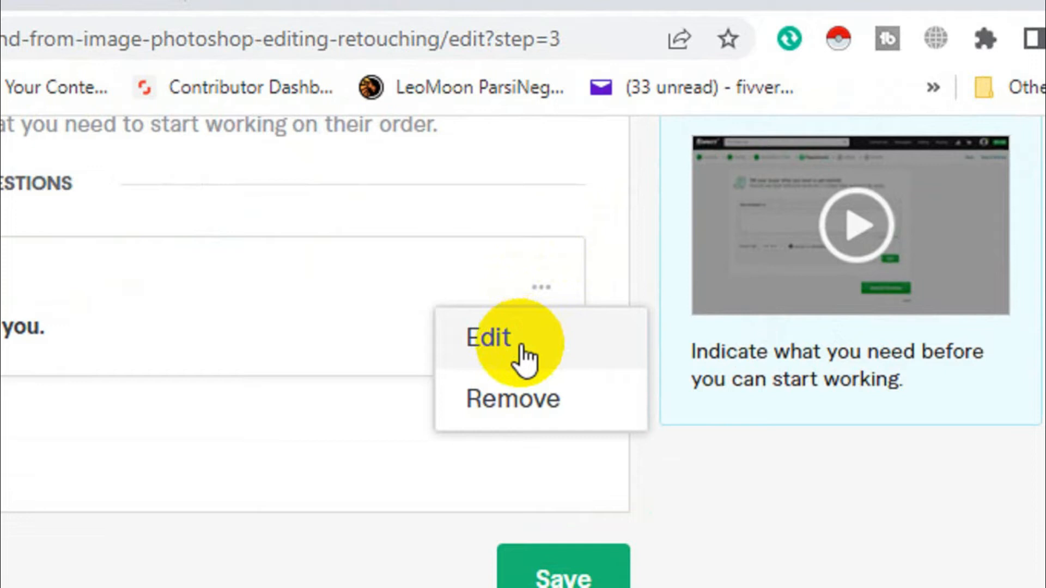
left_click(521, 348)
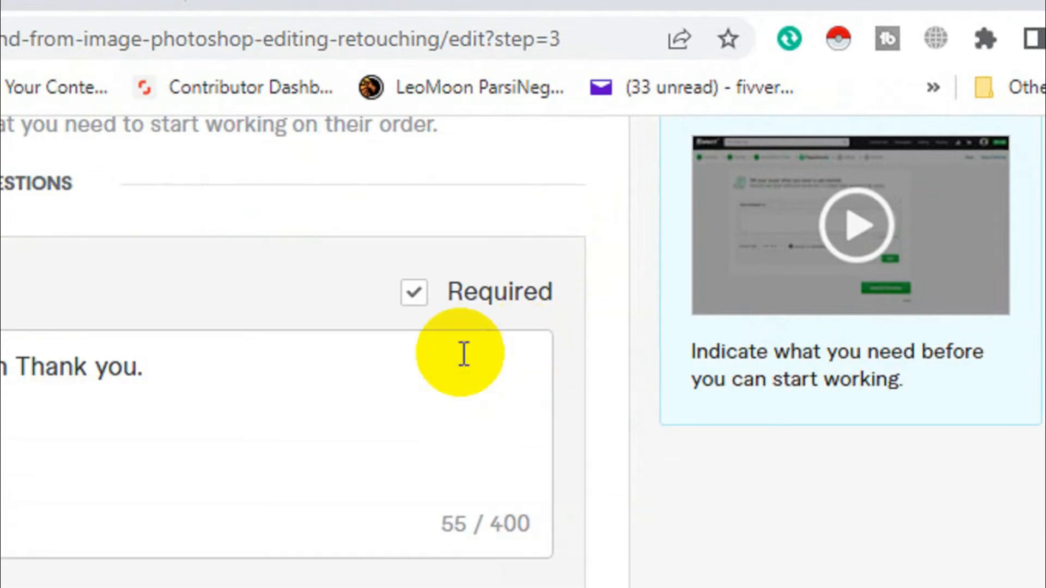
left_click_drag(562, 205, 165, 215)
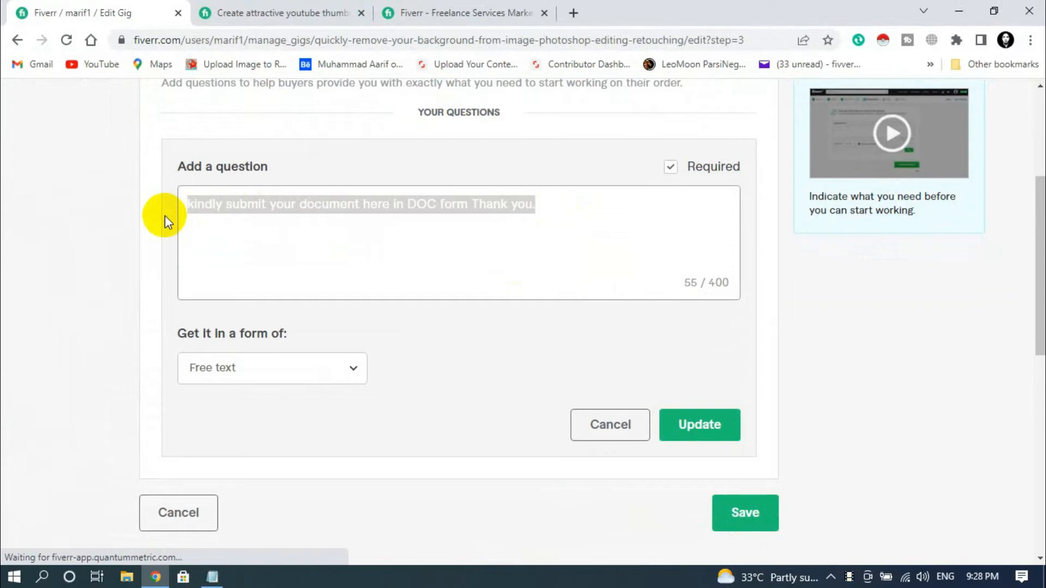
type("plea")
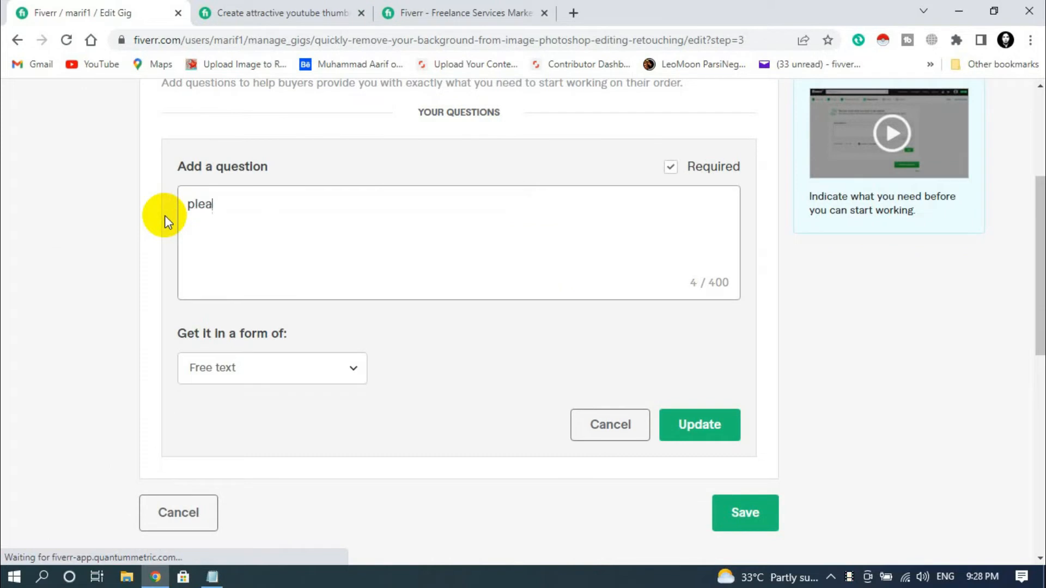
type("se leave the detai;l")
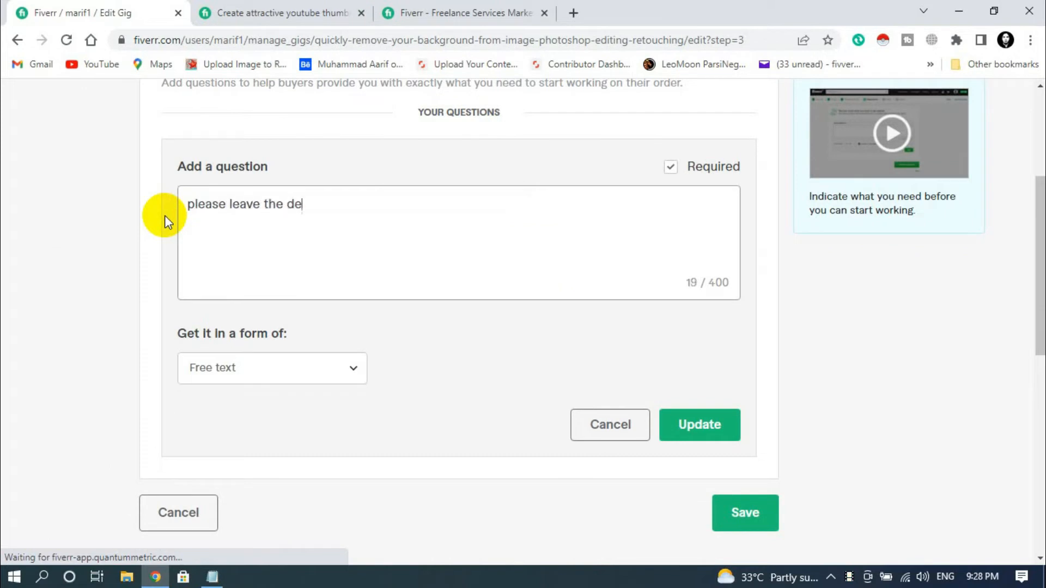
key("BackSpace")
key("BackSpace")
type("ls")
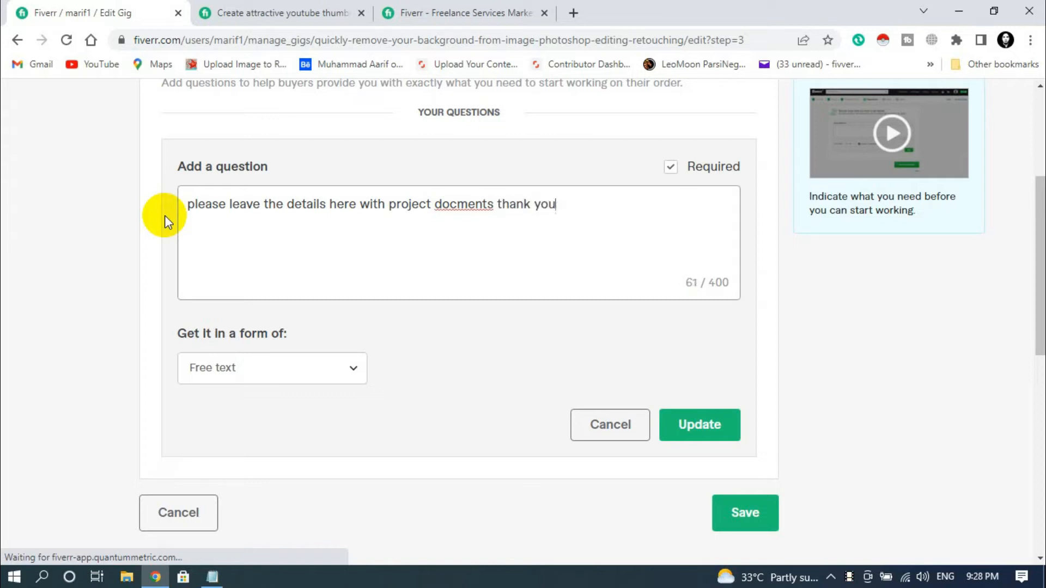
right_click(465, 205)
left_click(495, 215)
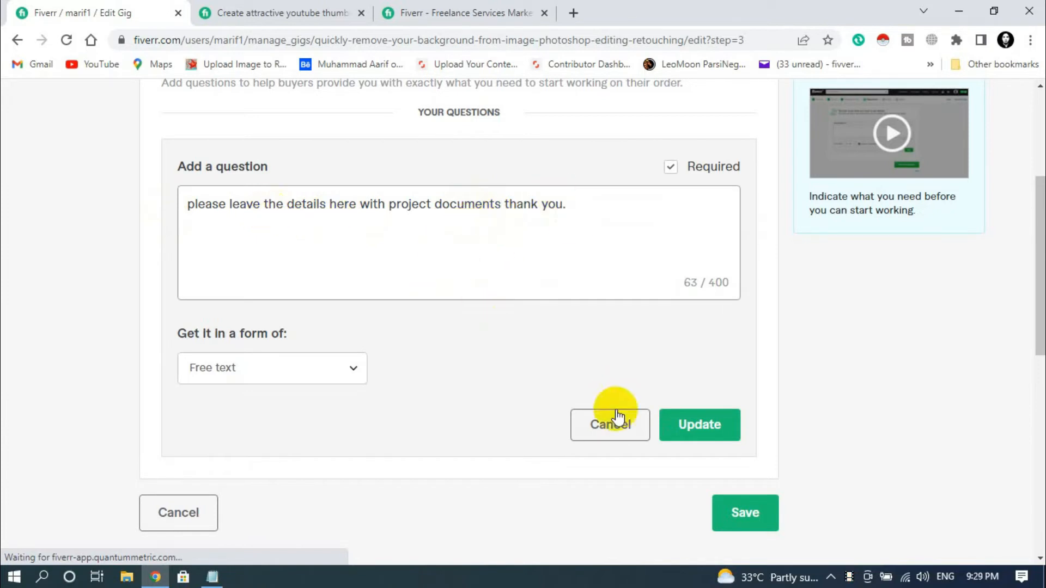
left_click(684, 425)
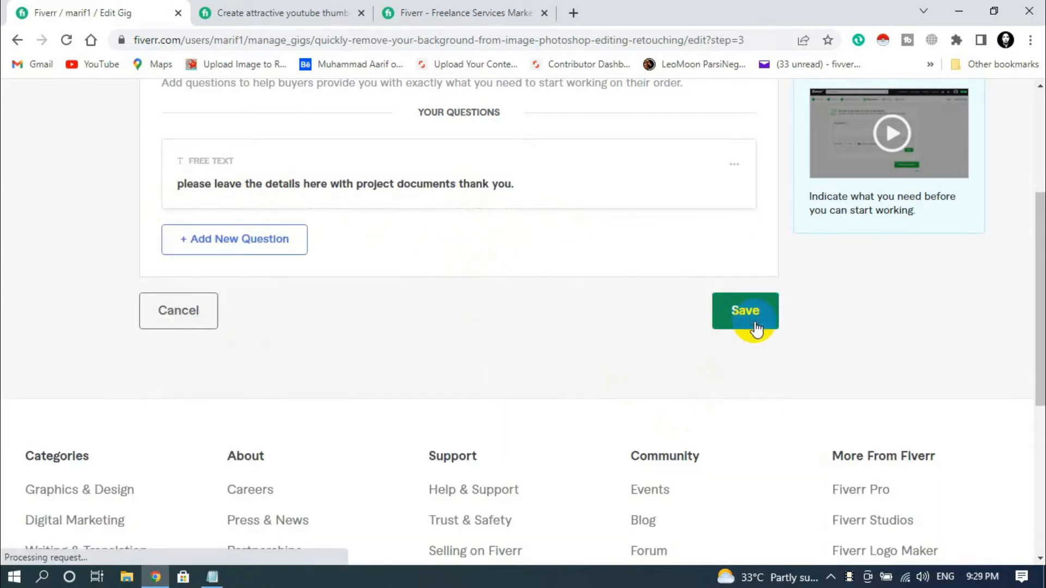
- Look over the gig gallery, examining the current primary image, the empty image slots and the recommended image size
scroll(434, 293, "up", 4)
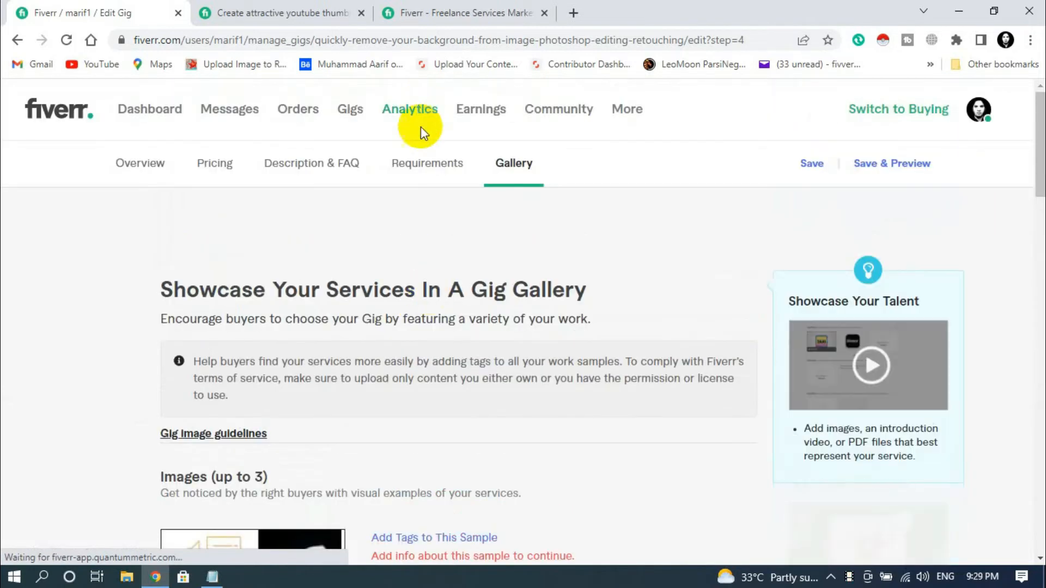
left_click(430, 163)
left_click(520, 173)
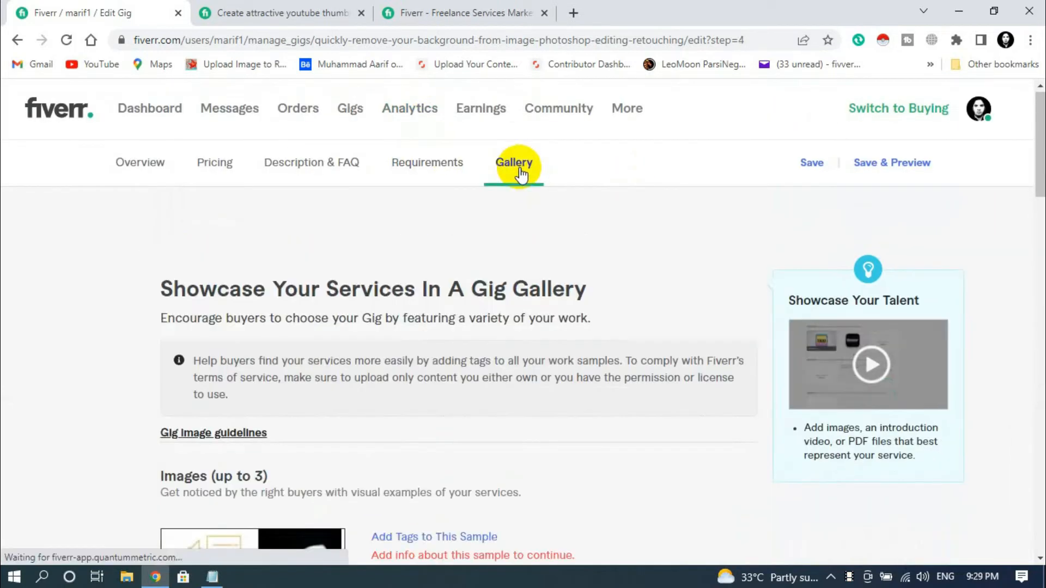
scroll(353, 332, "down", 3)
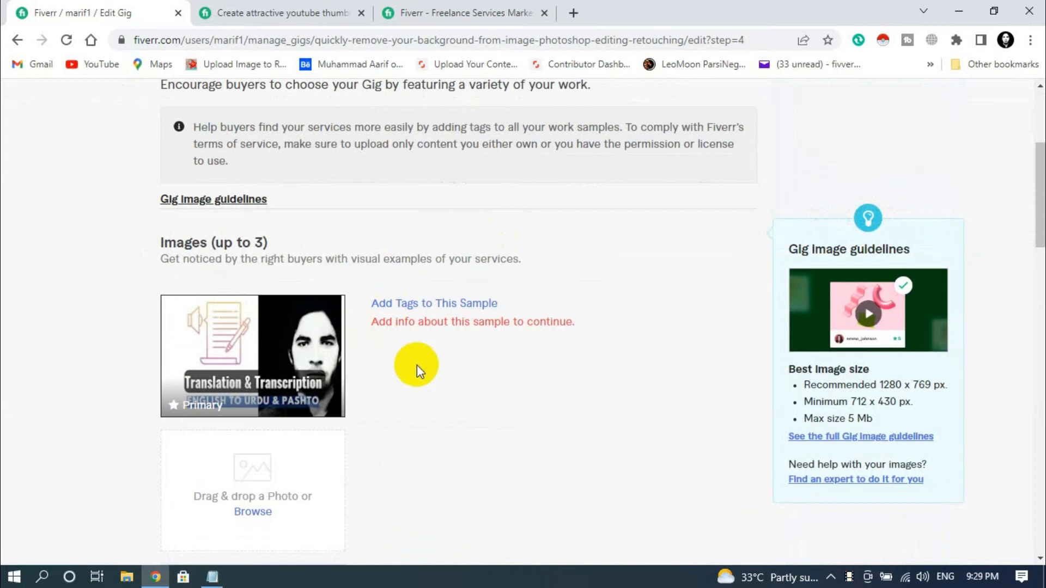
scroll(564, 245, "up", 5)
scroll(351, 388, "down", 6)
scroll(360, 376, "up", 3)
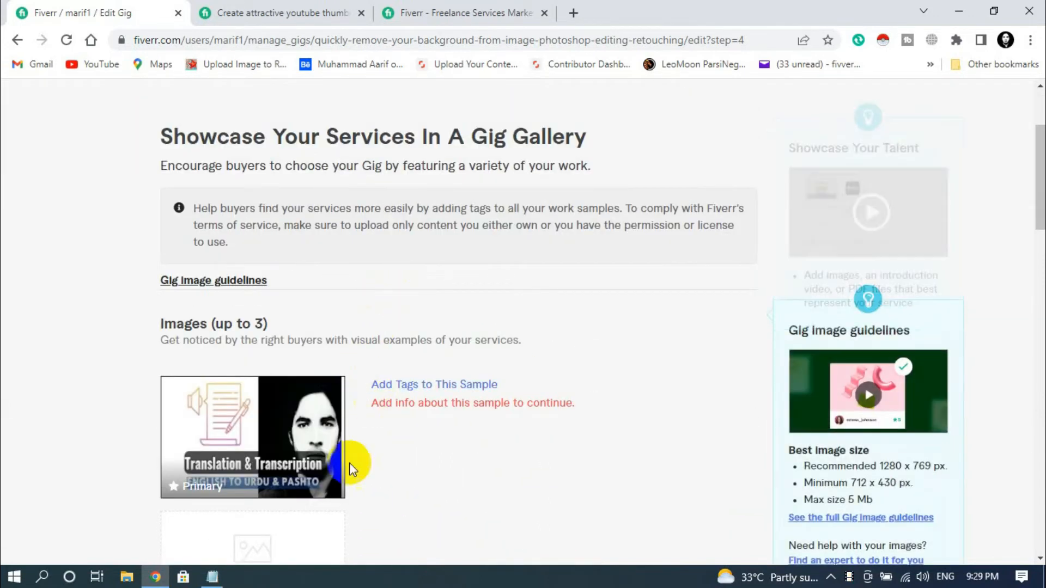
mouse_move(338, 447)
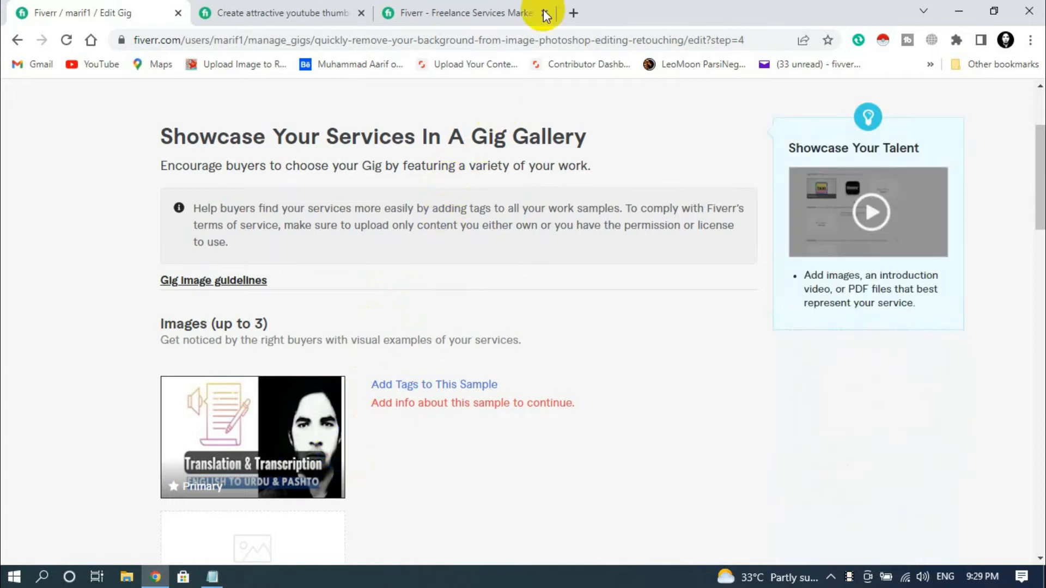
- Open the Canva website in a new browser tab
left_click(572, 14)
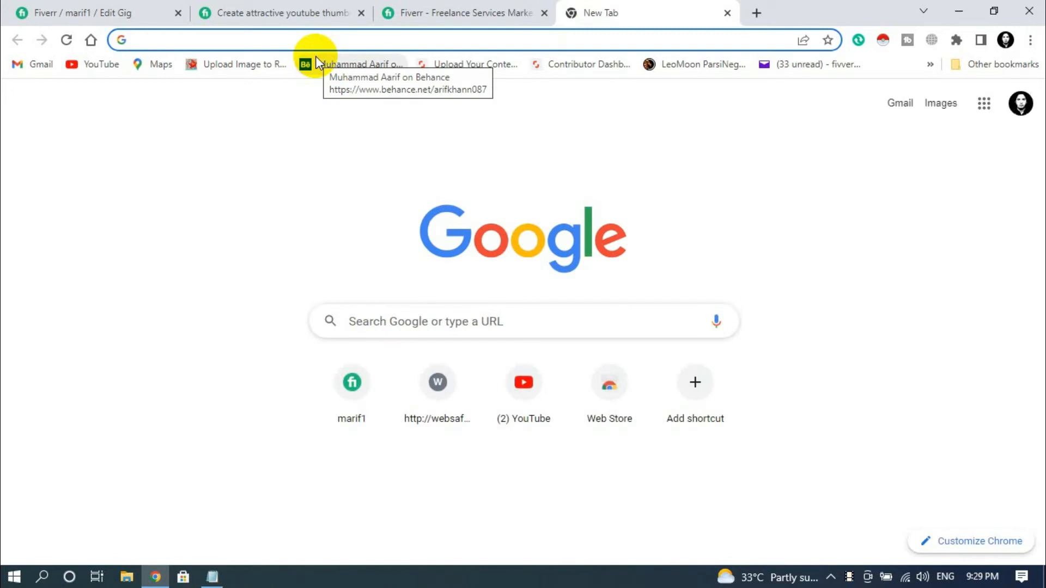
type("canva")
key("Return")
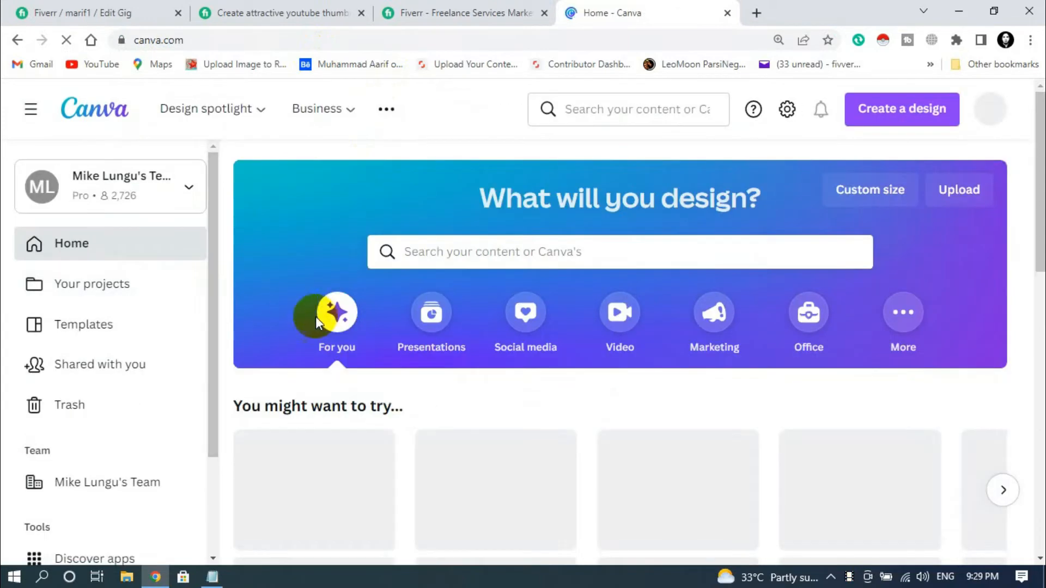
- Search Canva's templates for thumbnails and open the YouTube Thumbnail template results
left_click(445, 251)
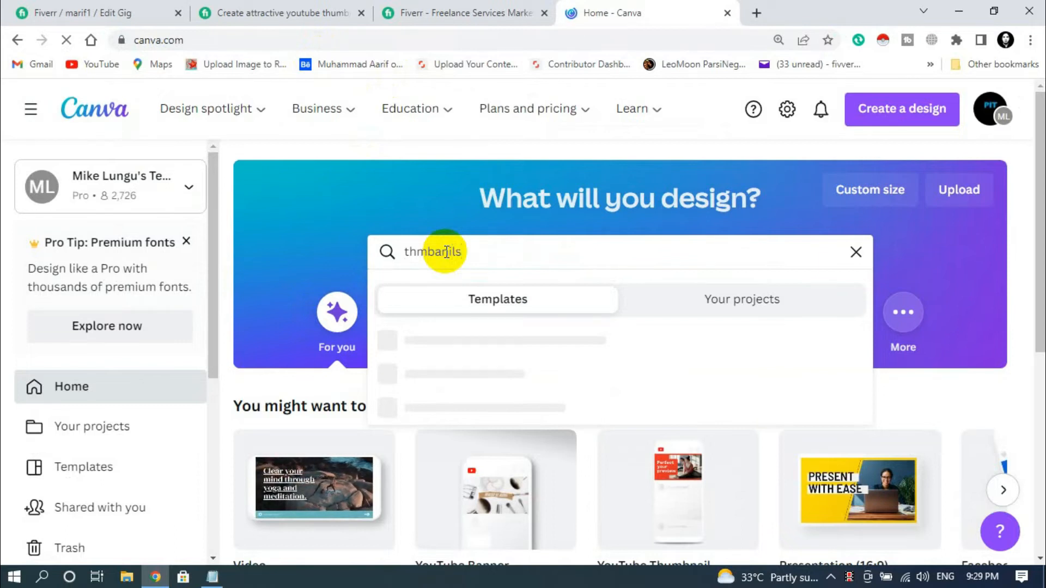
type("thmbanils")
mouse_move(528, 108)
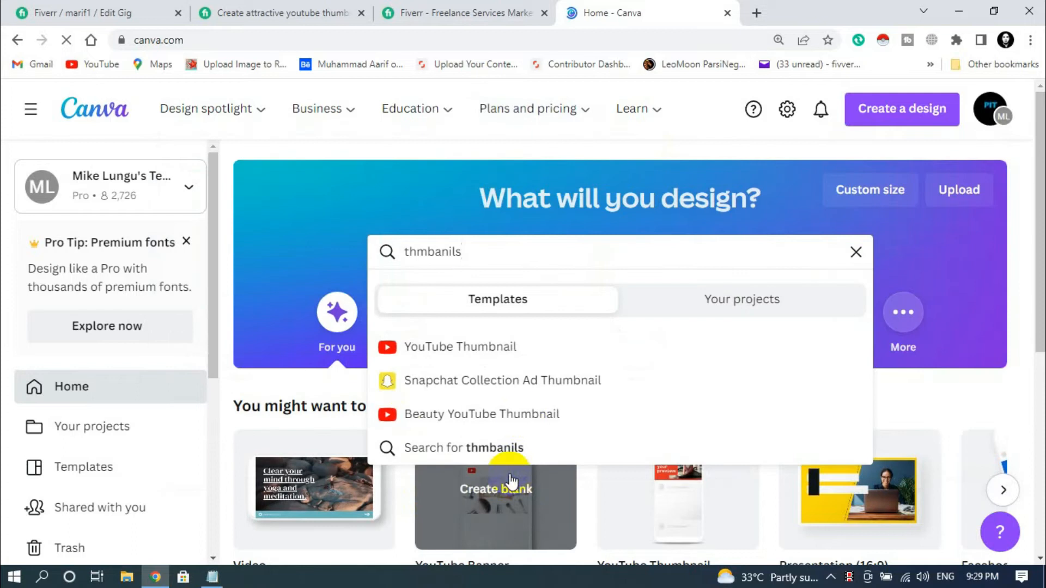
left_click(471, 349)
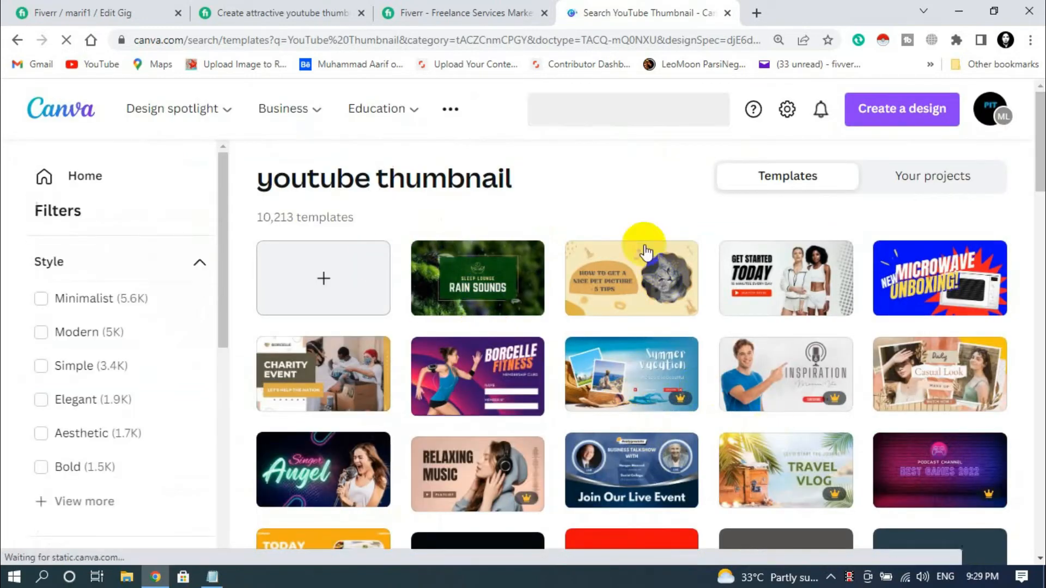
- Go back to the competing YouTube thumbnail gig and examine the sample thumbnails in its gallery
left_click(239, 12)
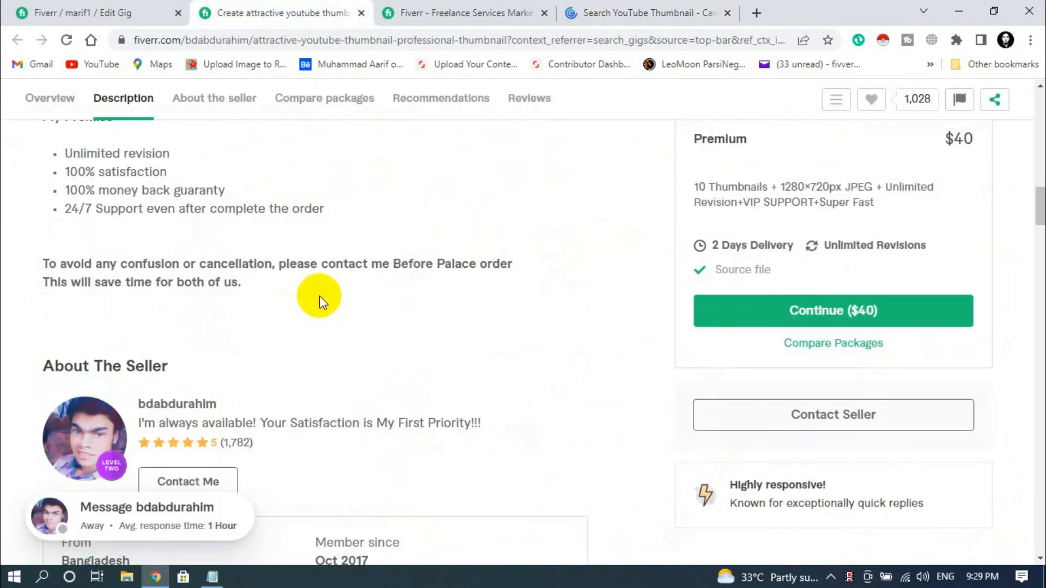
scroll(321, 301, "up", 10)
scroll(285, 370, "down", 4)
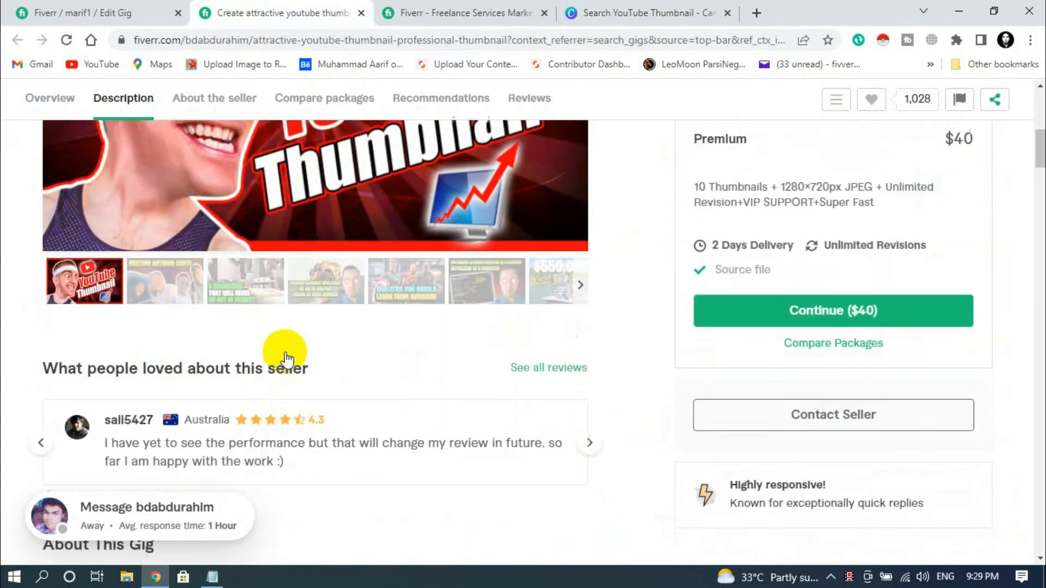
scroll(285, 359, "down", 1)
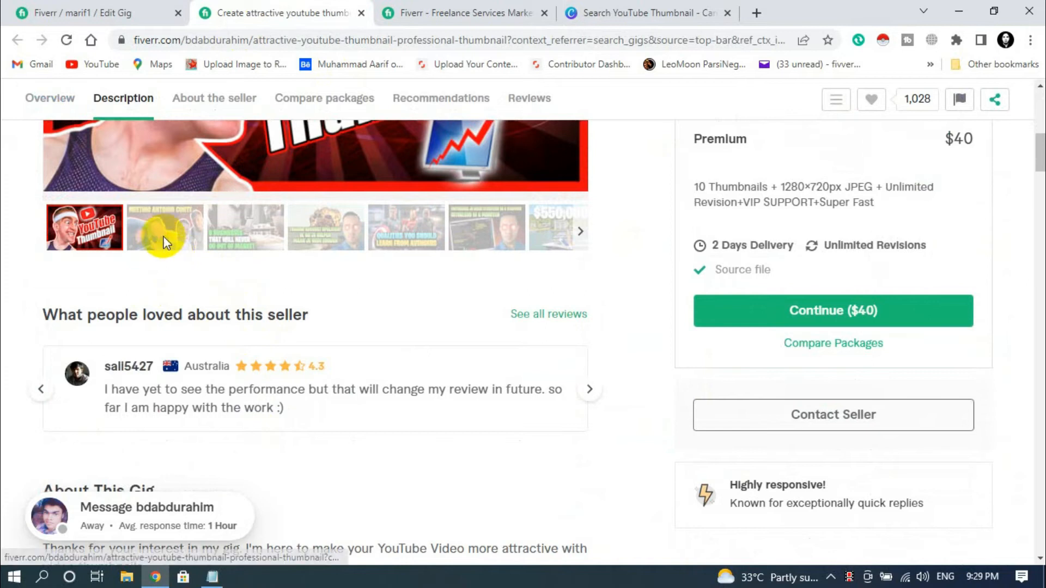
left_click(166, 242)
scroll(273, 318, "up", 4)
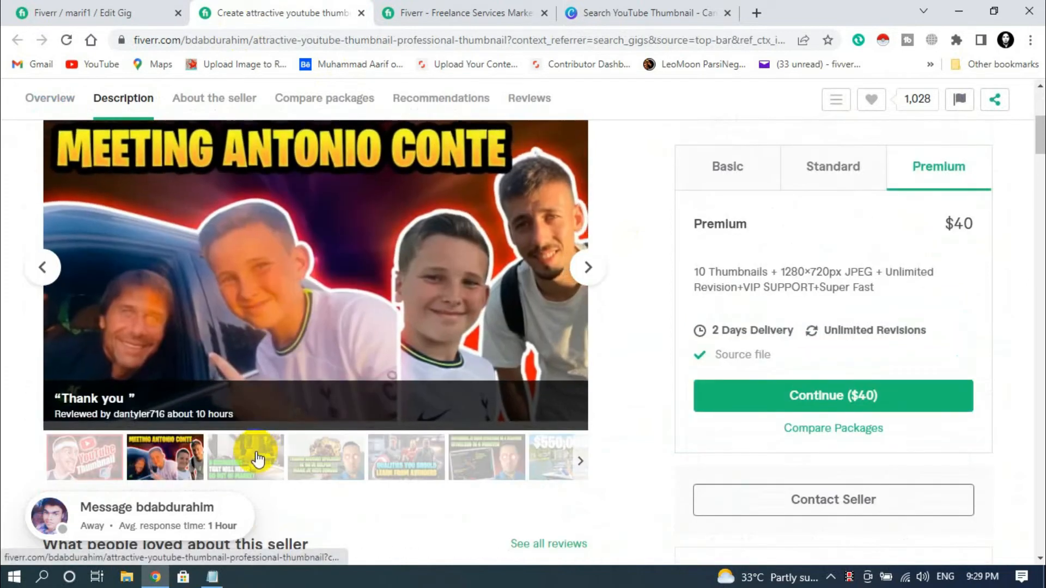
left_click(257, 459)
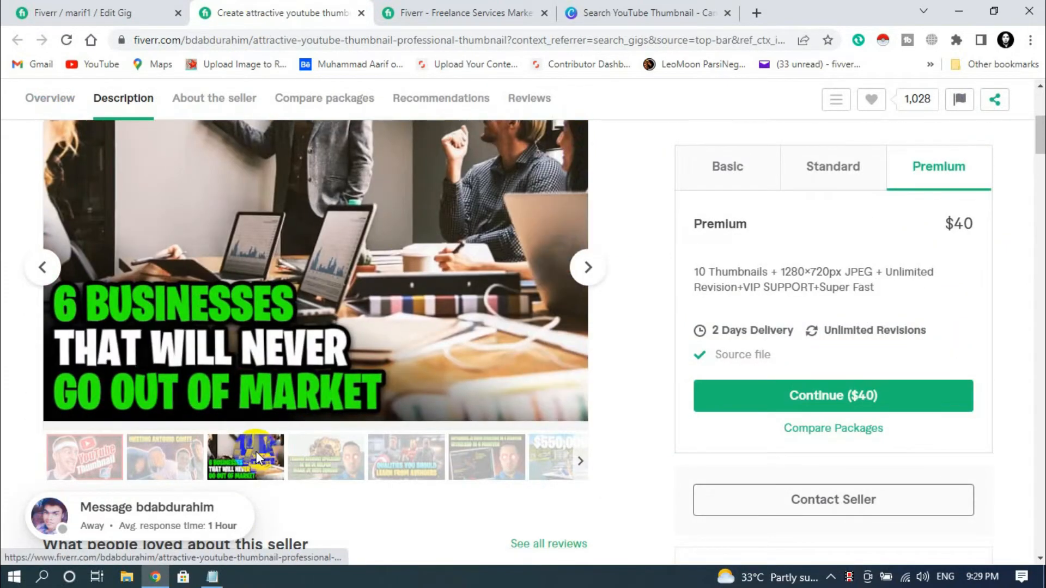
left_click(339, 461)
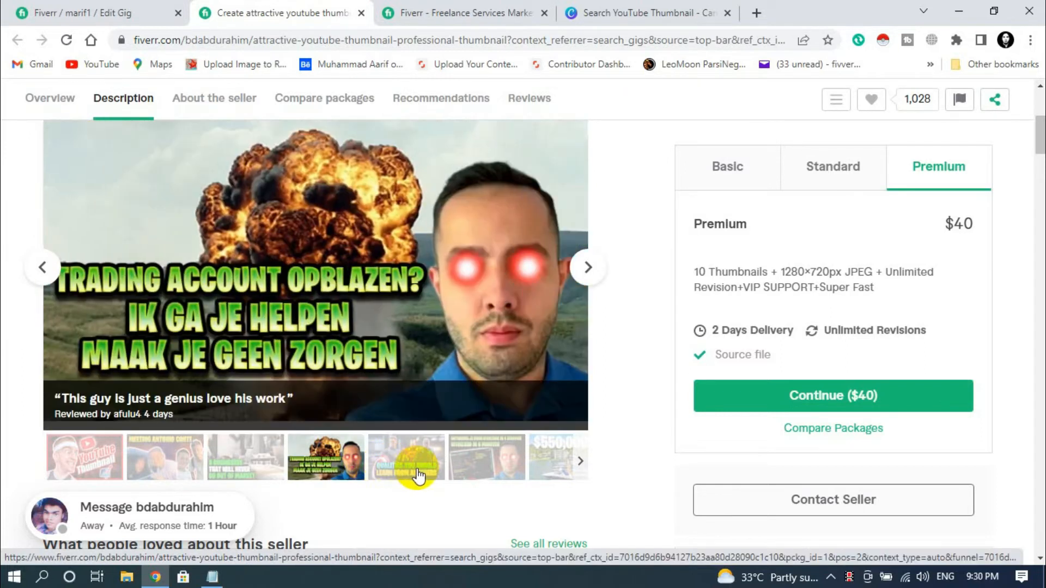
left_click(422, 471)
left_click(471, 480)
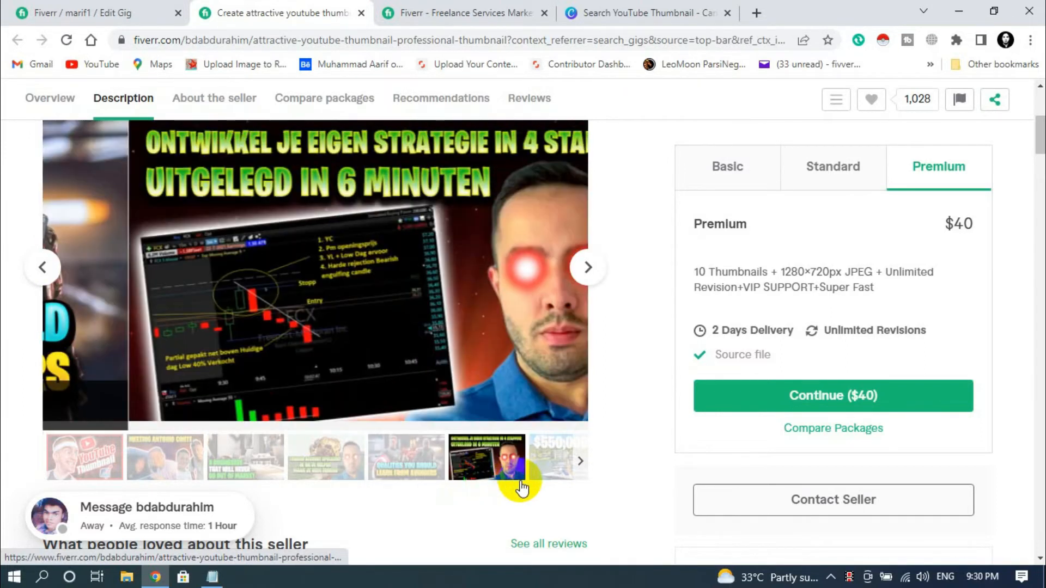
left_click(548, 485)
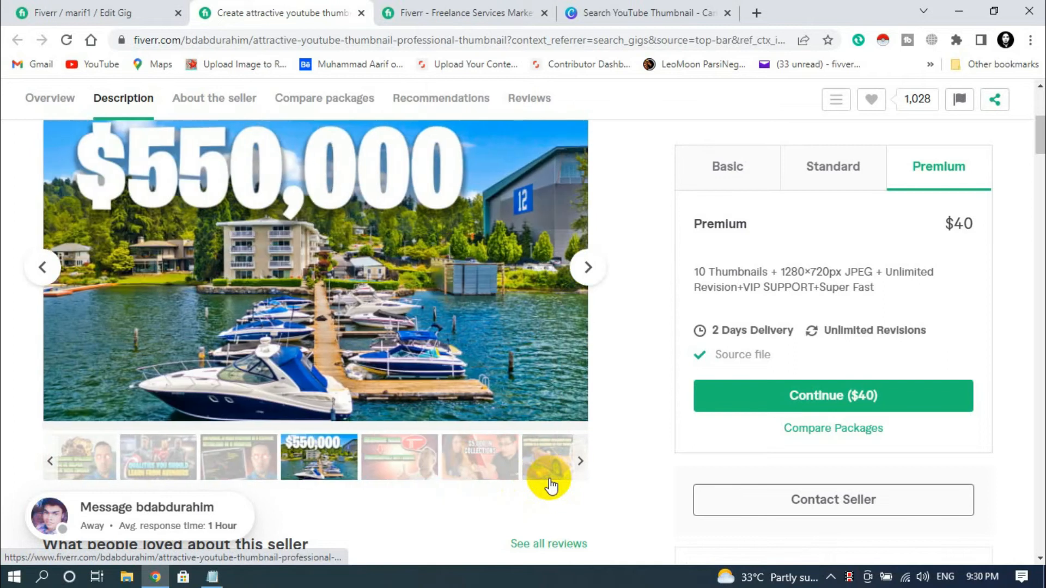
left_click(550, 473)
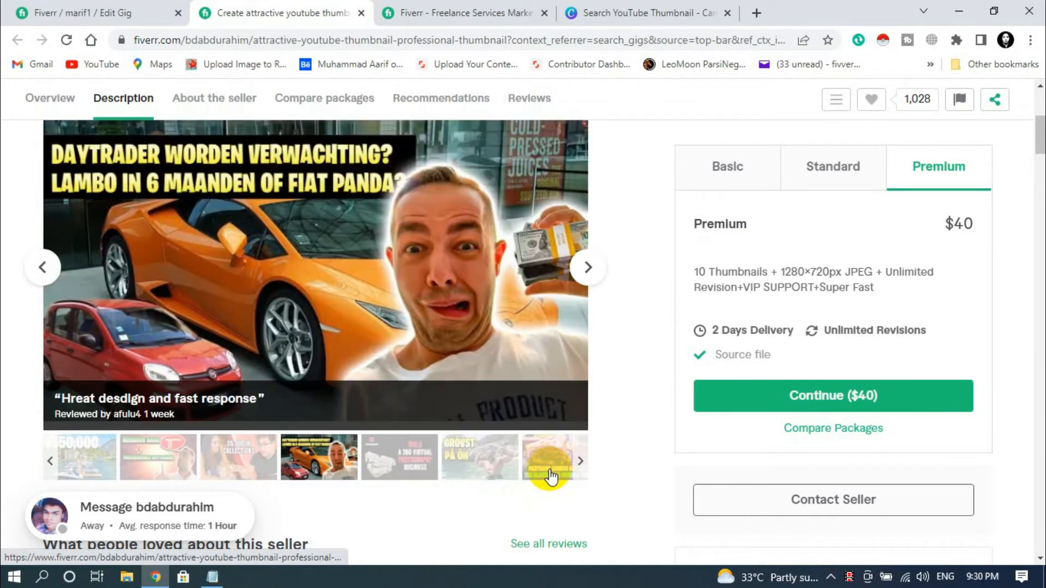
left_click(549, 475)
scroll(414, 349, "up", 5)
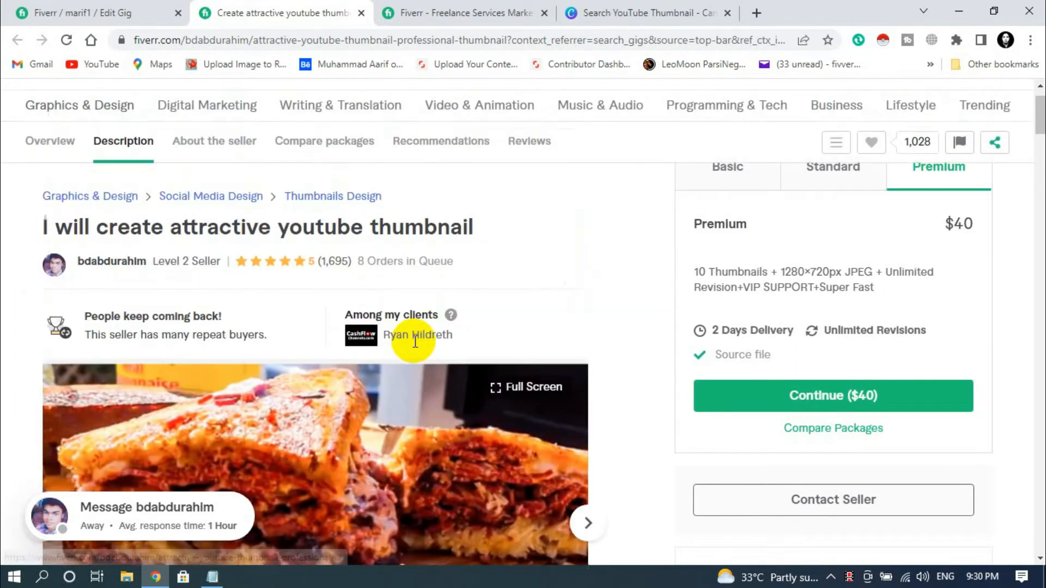
- Return to Canva's YouTube thumbnail templates, browse the designs and open the yellow and black "$500 Per Day Easy Way" template
left_click(606, 8)
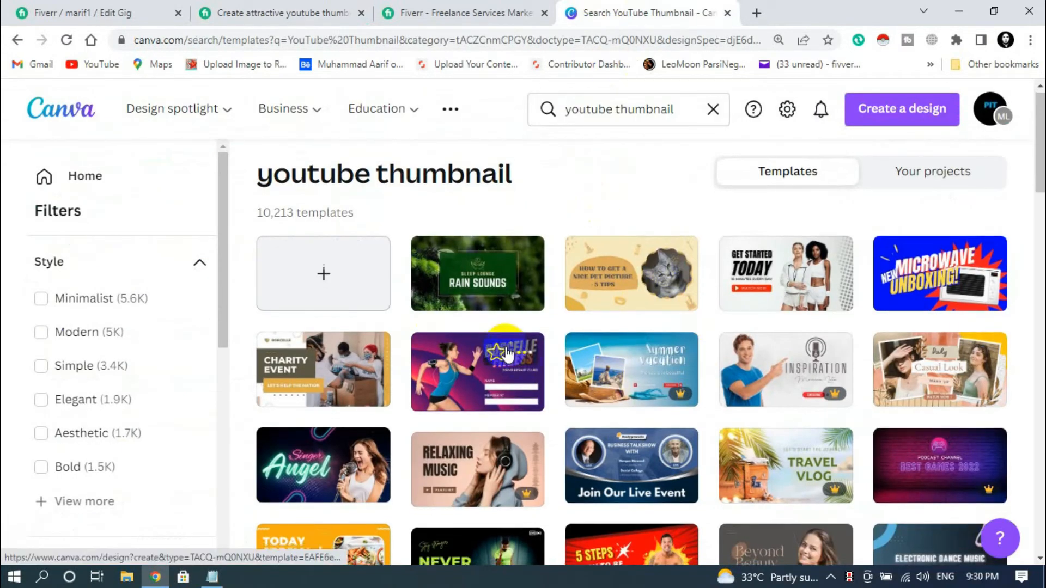
scroll(512, 348, "down", 5)
scroll(512, 349, "up", 1)
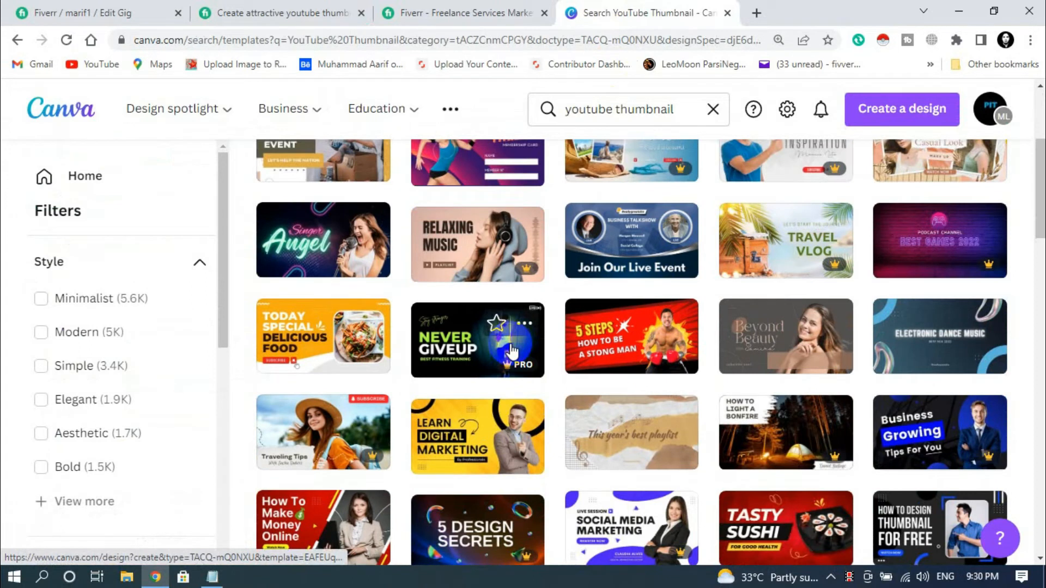
scroll(589, 362, "up", 2)
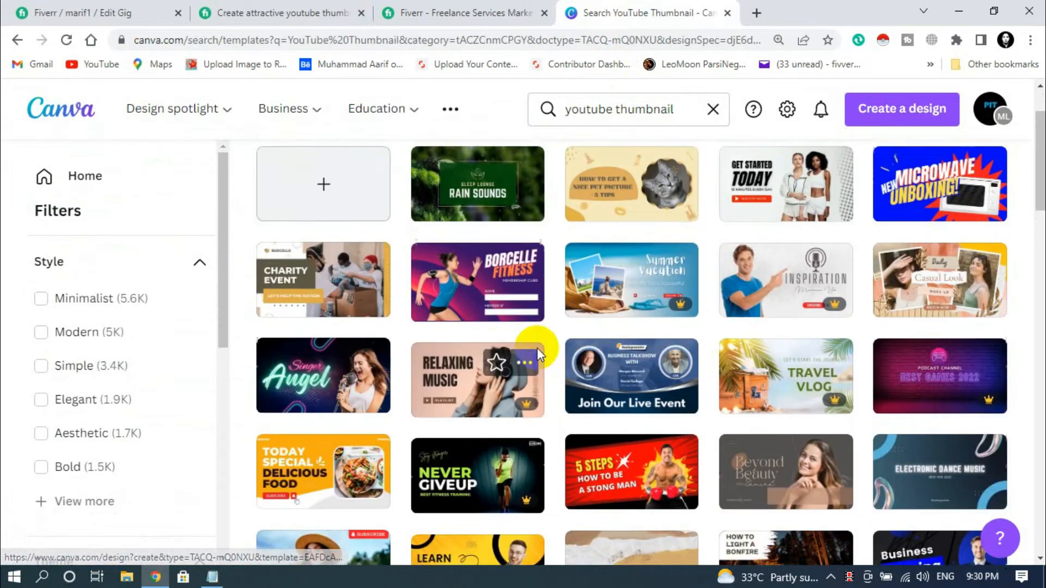
scroll(731, 371, "down", 4)
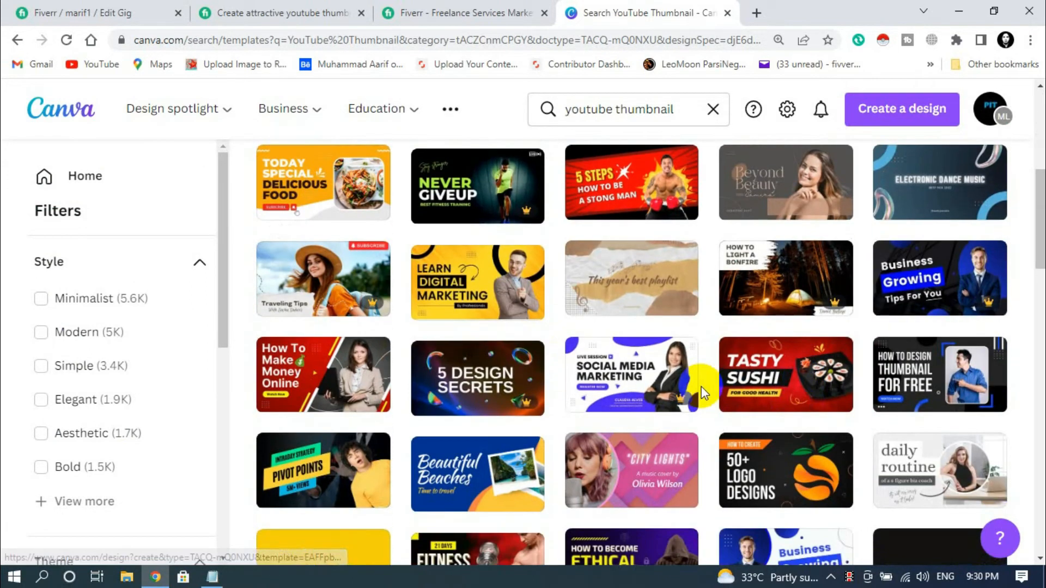
scroll(765, 436, "down", 2)
scroll(768, 439, "down", 2)
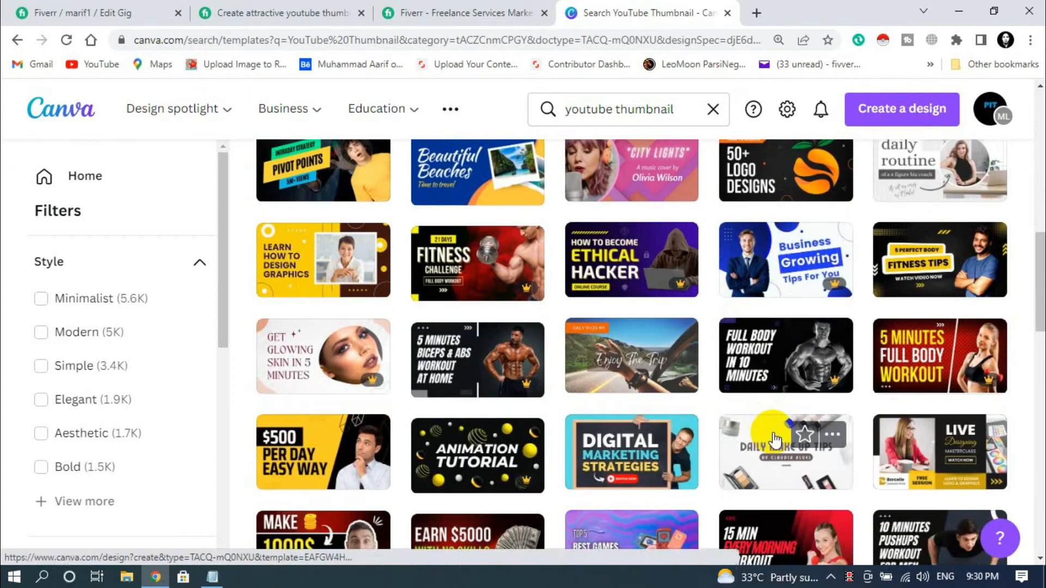
scroll(775, 438, "down", 2)
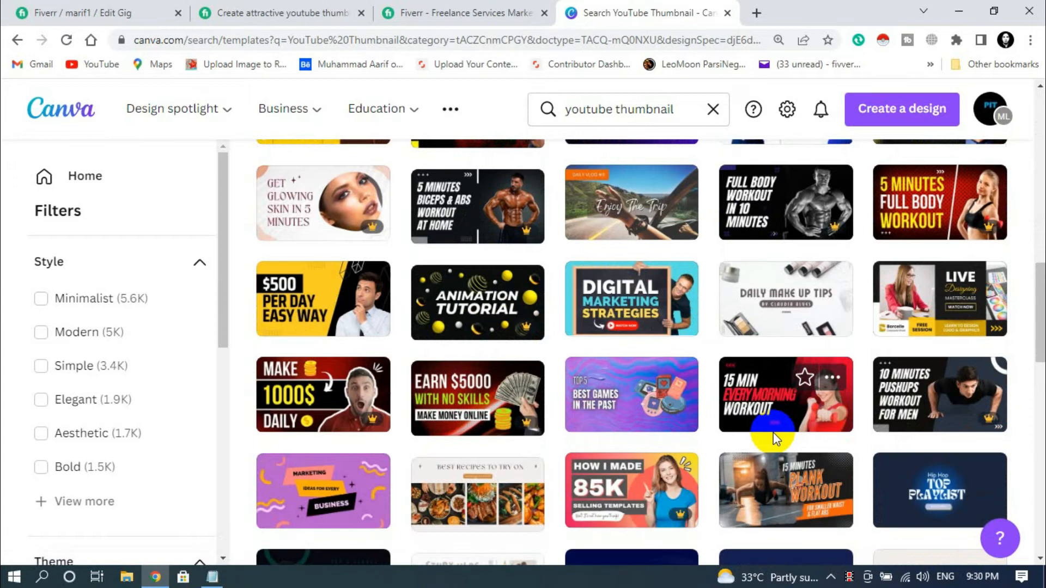
scroll(772, 433, "down", 3)
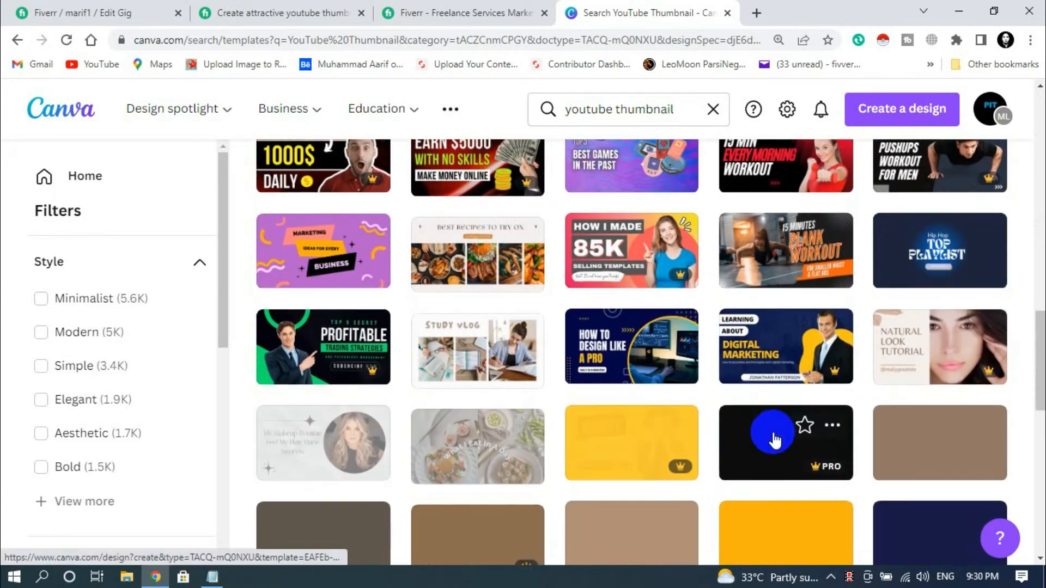
scroll(770, 434, "up", 3)
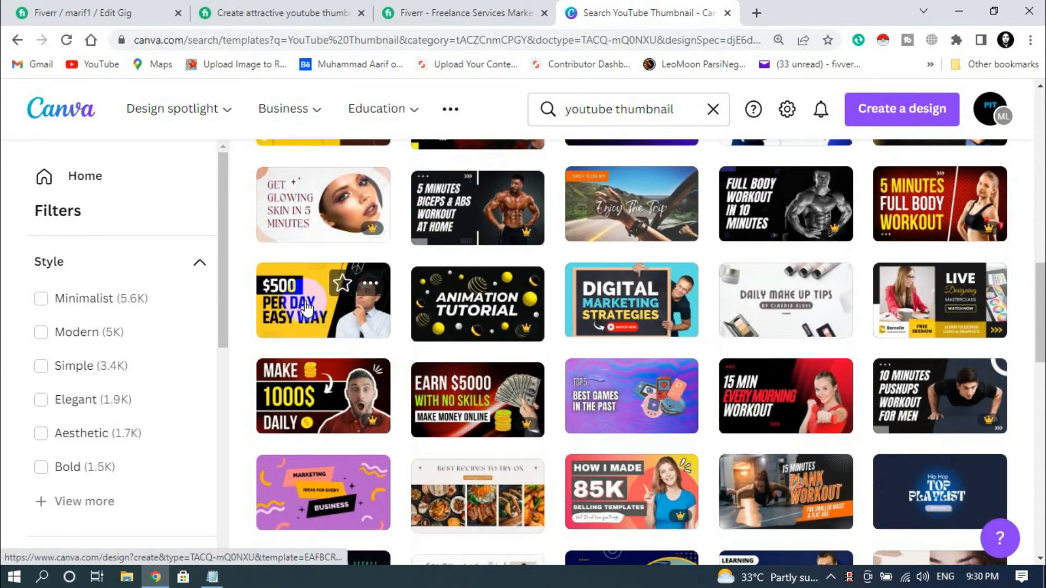
left_click(307, 308)
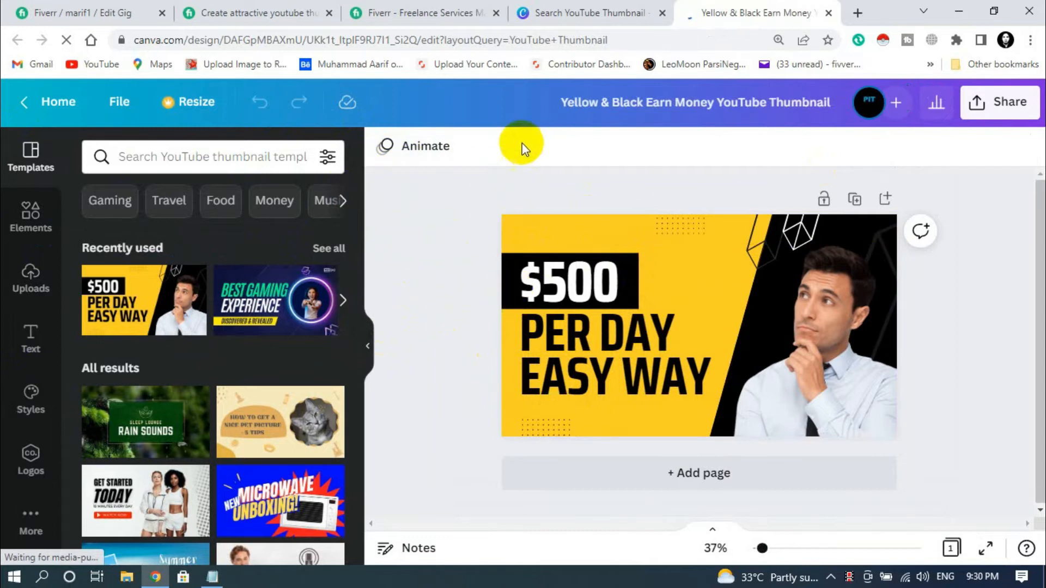
- Add the uploaded photo of the bearded man in a dark shirt pointing a finger to the thumbnail
left_click(689, 332)
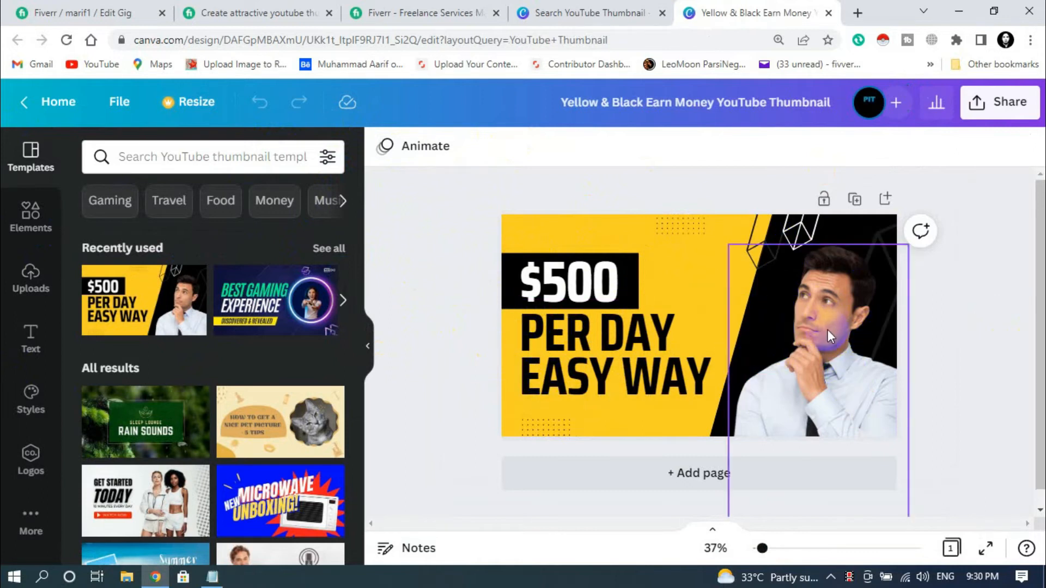
left_click(54, 283)
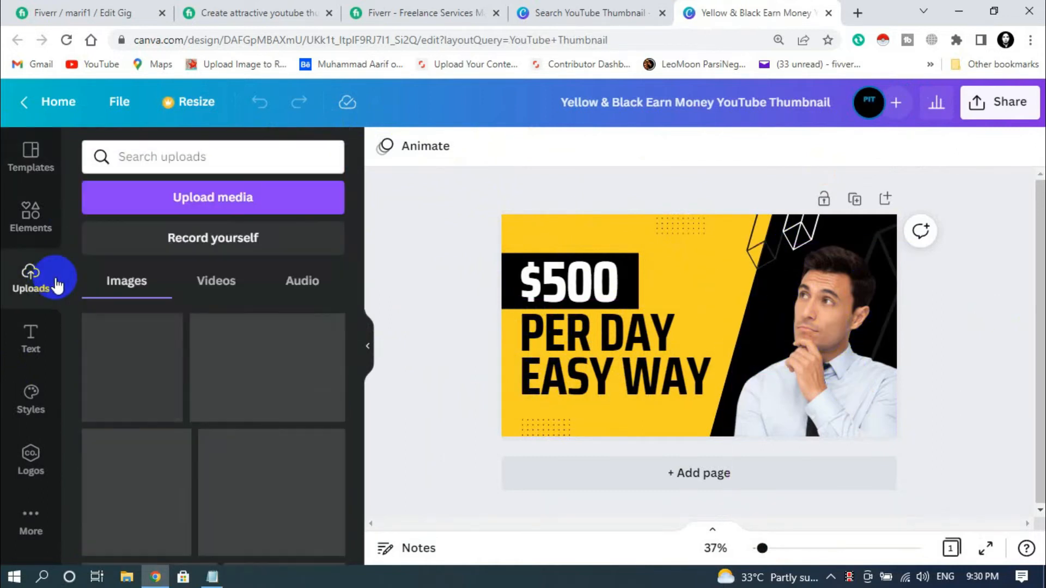
left_click(127, 282)
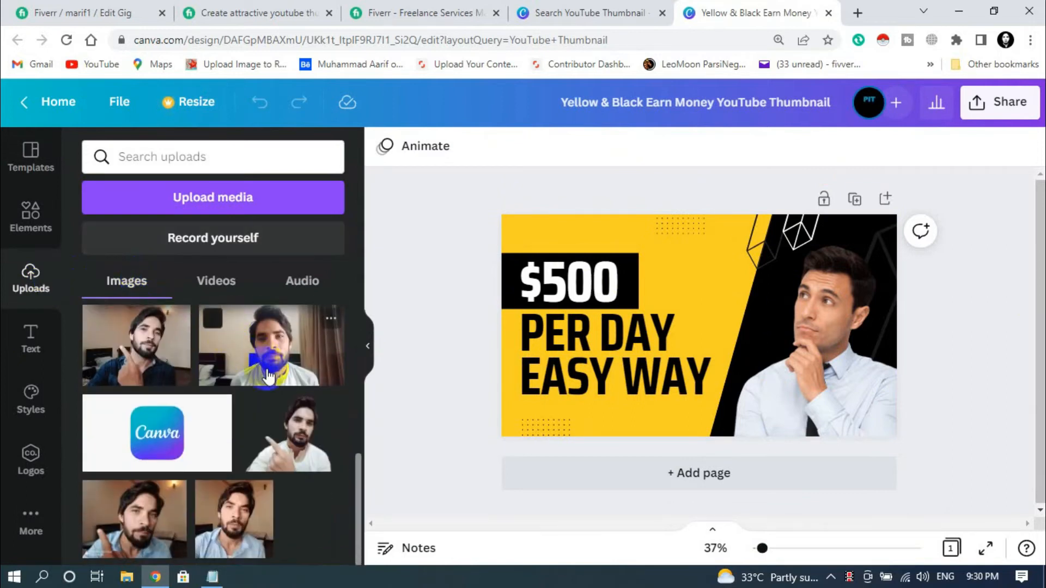
scroll(269, 376, "up", 4)
scroll(227, 412, "down", 4)
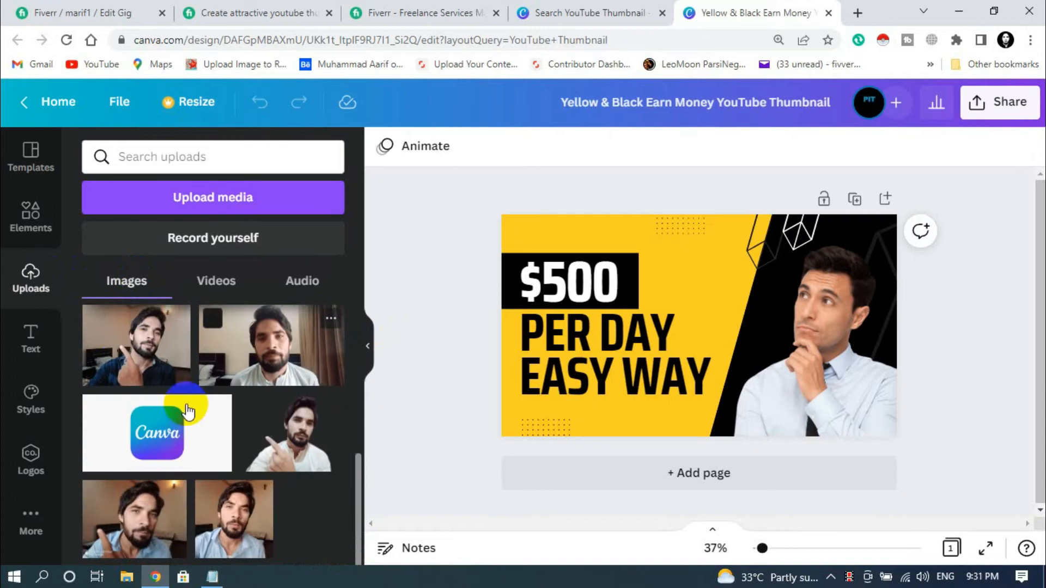
left_click(127, 360)
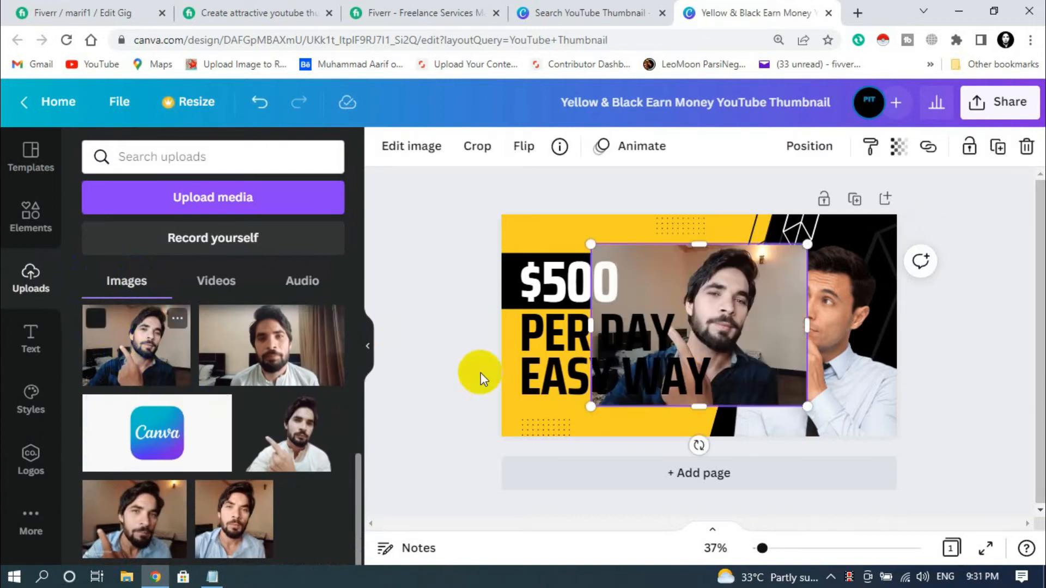
- Delete the template's picture of the man in the white shirt and move the uploaded photo over the black area
left_click(862, 405)
key("Delete")
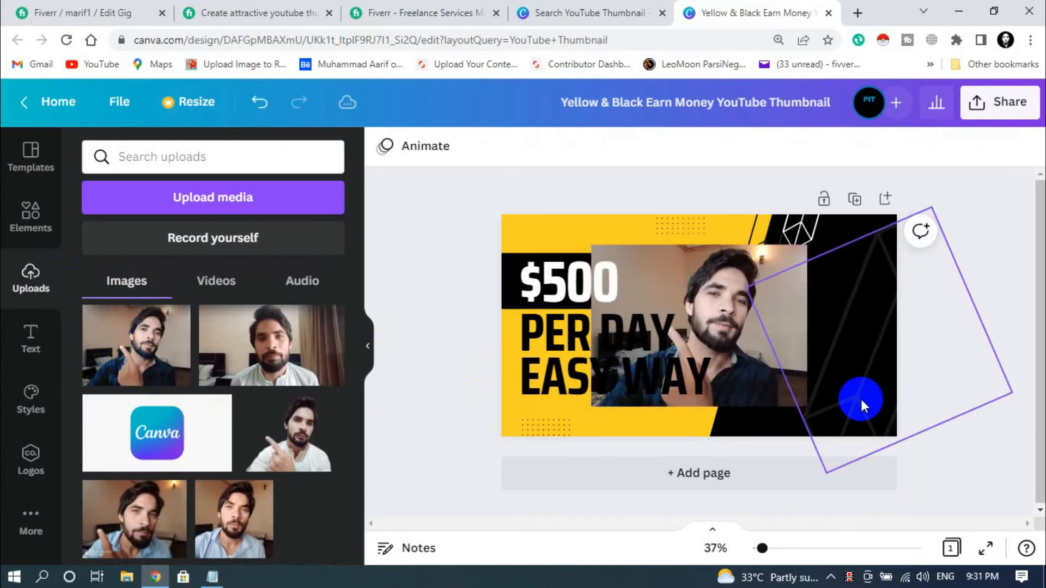
left_click_drag(711, 348, 808, 371)
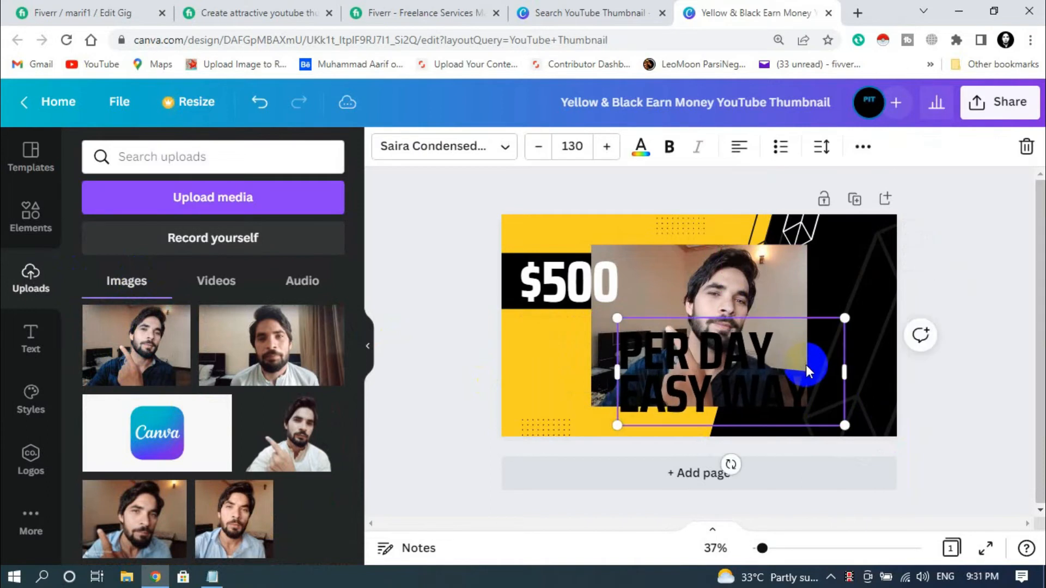
key("ctrl+z")
left_click(784, 296)
left_click_drag(784, 296, 887, 323)
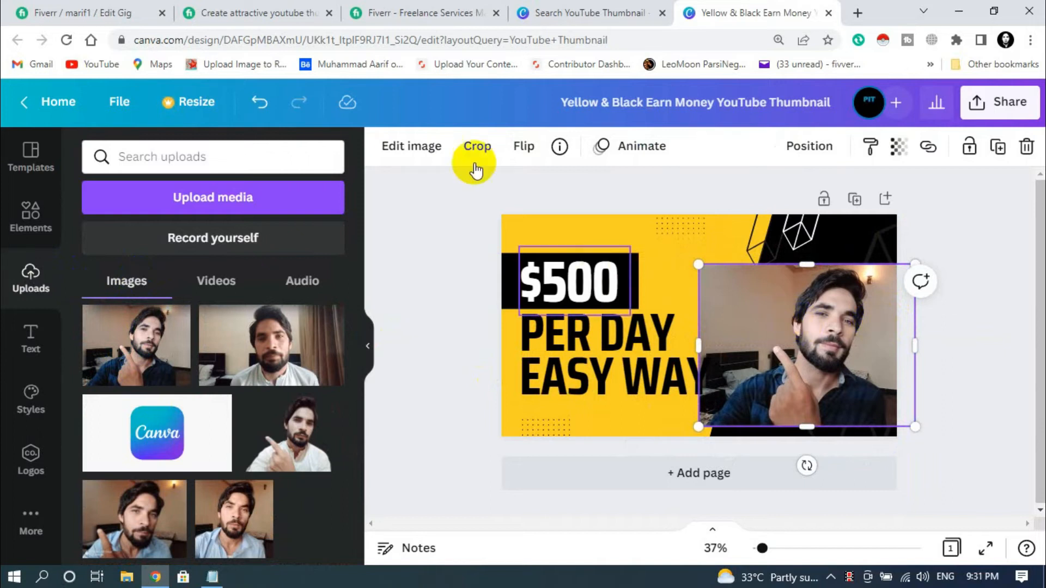
- Remove the background from the uploaded photo, then enlarge the cutout and place it against the page's lower edge over the black area
left_click(392, 156)
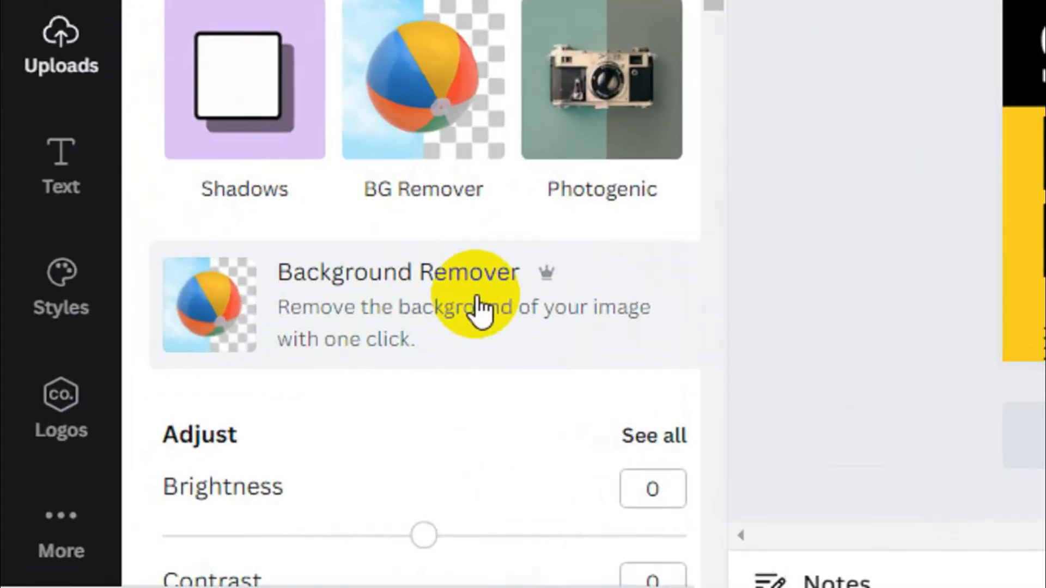
left_click(239, 410)
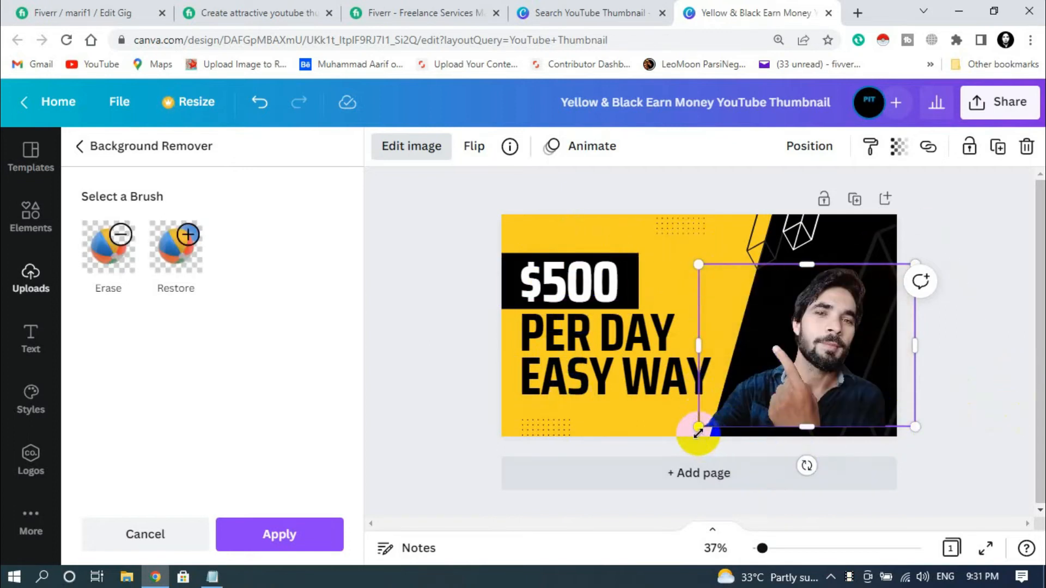
left_click_drag(698, 434, 653, 486)
left_click_drag(808, 390, 850, 369)
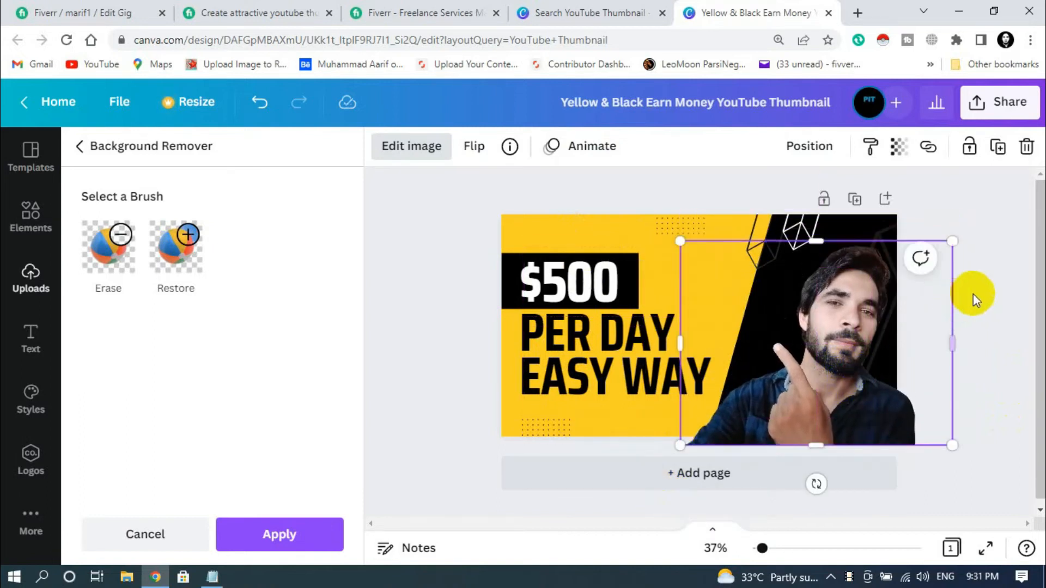
left_click(987, 319)
left_click_drag(875, 374, 819, 338)
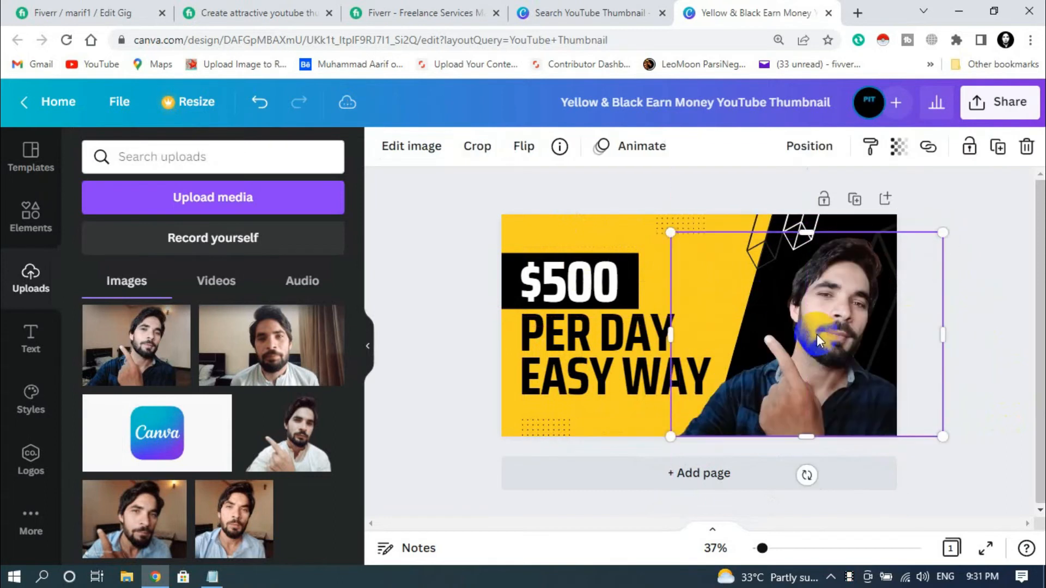
- Enlarge the man's cutout to about 985 × 739 and shift it up and right over the black area
left_click(980, 324)
left_click(827, 364)
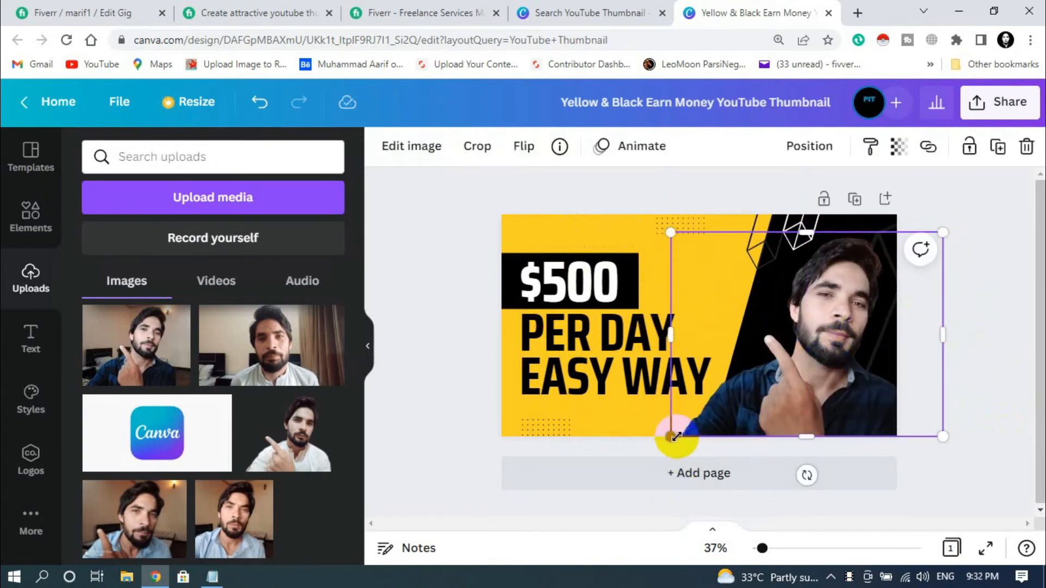
left_click_drag(674, 436, 643, 464)
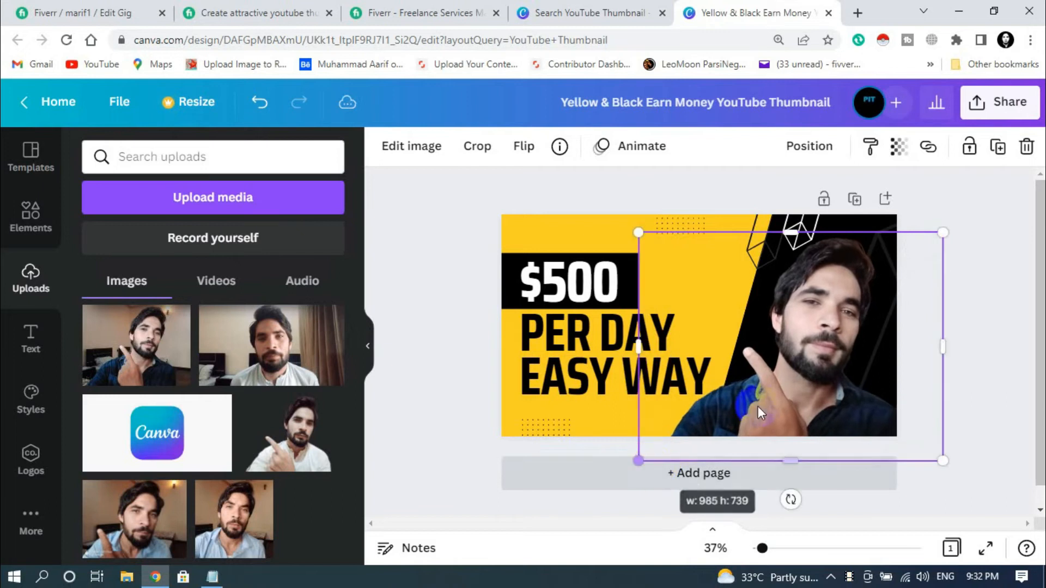
left_click_drag(859, 338, 871, 316)
left_click(983, 274)
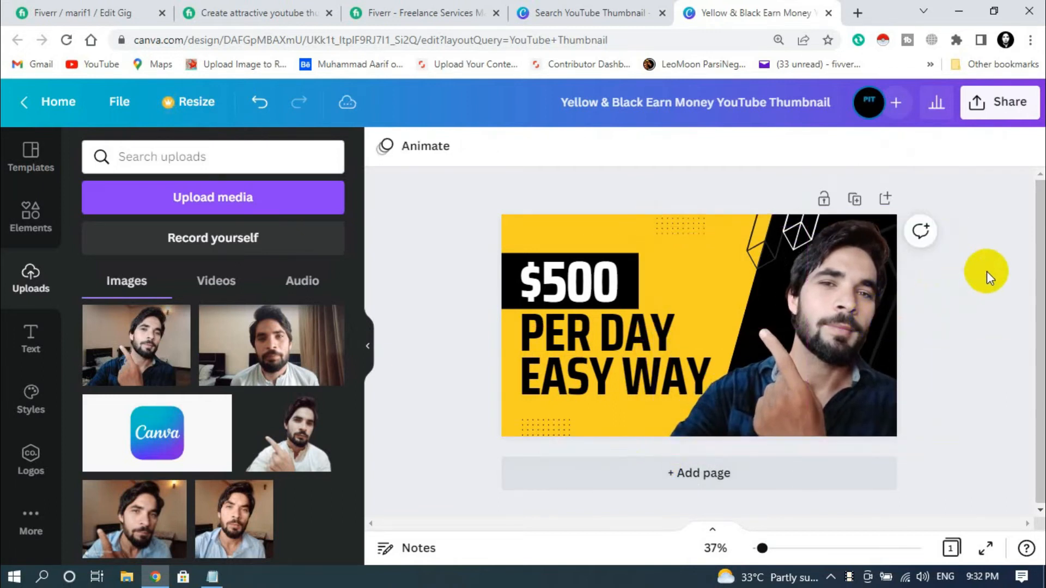
- Scale the man's cutout up slightly more and reposition it so its frame meets the page's upper edge
left_click(823, 348)
left_click_drag(655, 443, 638, 454)
left_click_drag(877, 327, 842, 330)
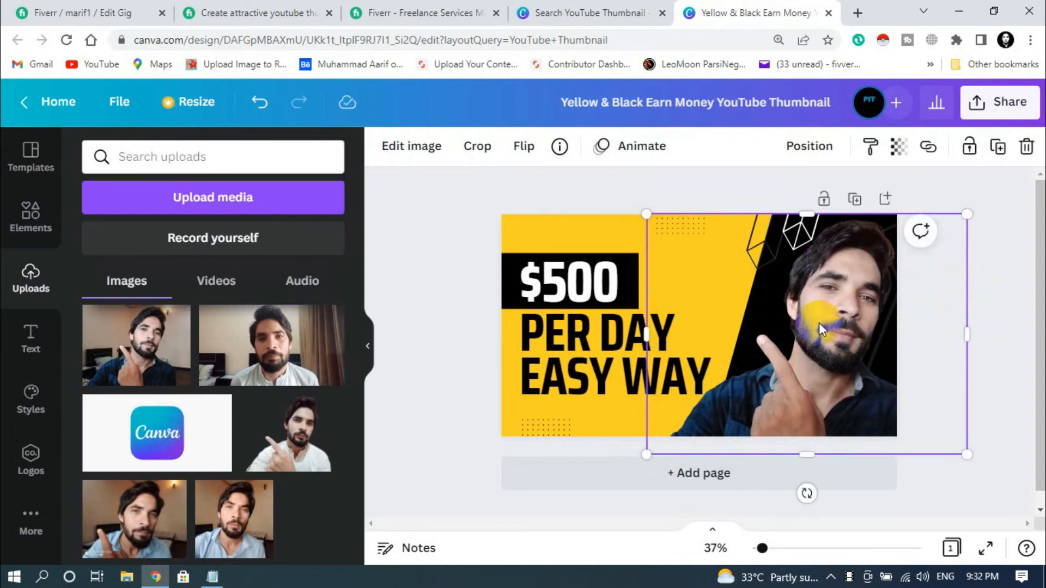
- Open the Shadows effects for the man's cutout, try Drop, and switch the effect to Glow
left_click(410, 145)
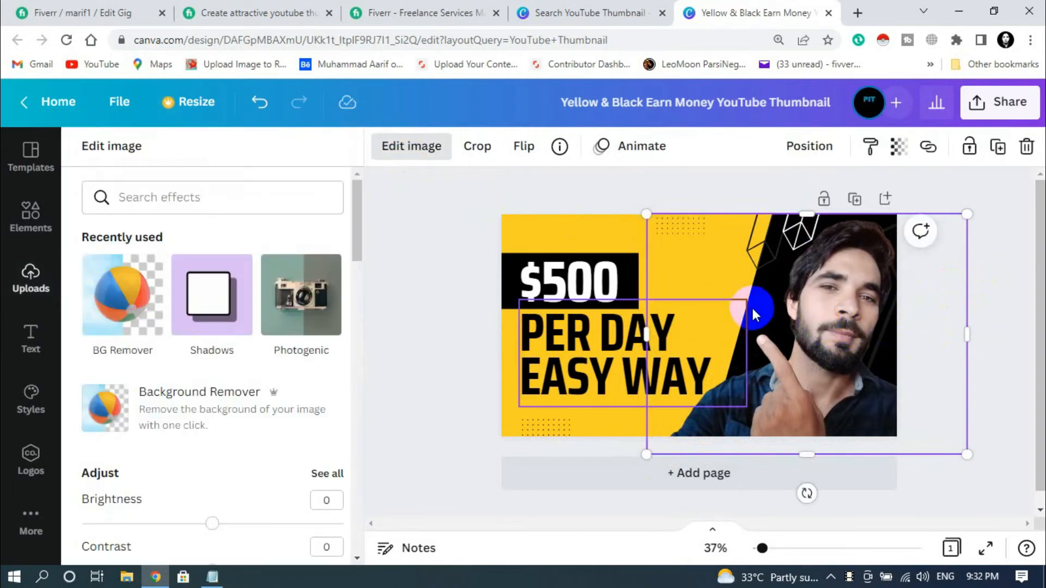
left_click(203, 289)
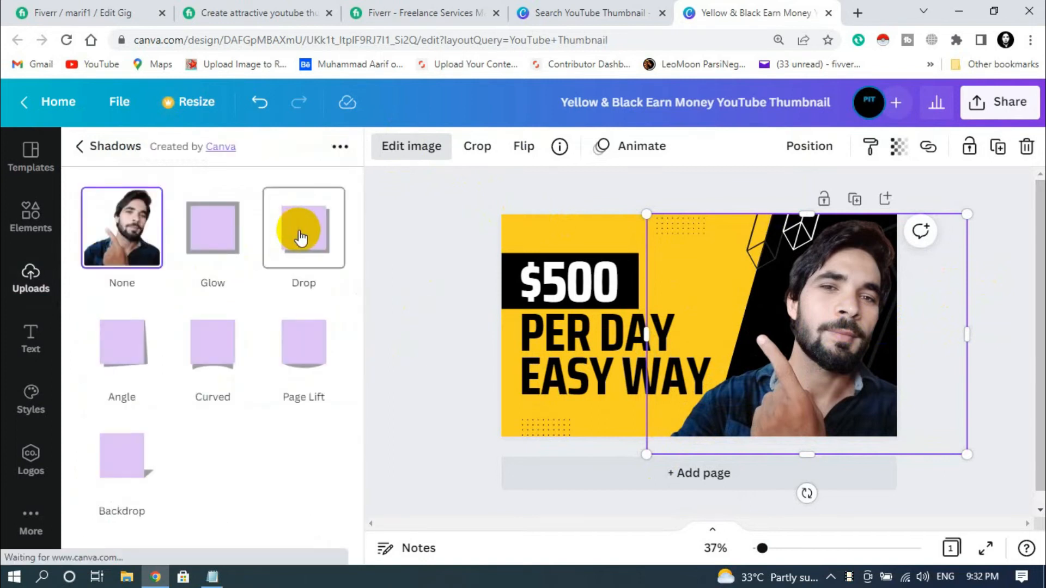
left_click(300, 237)
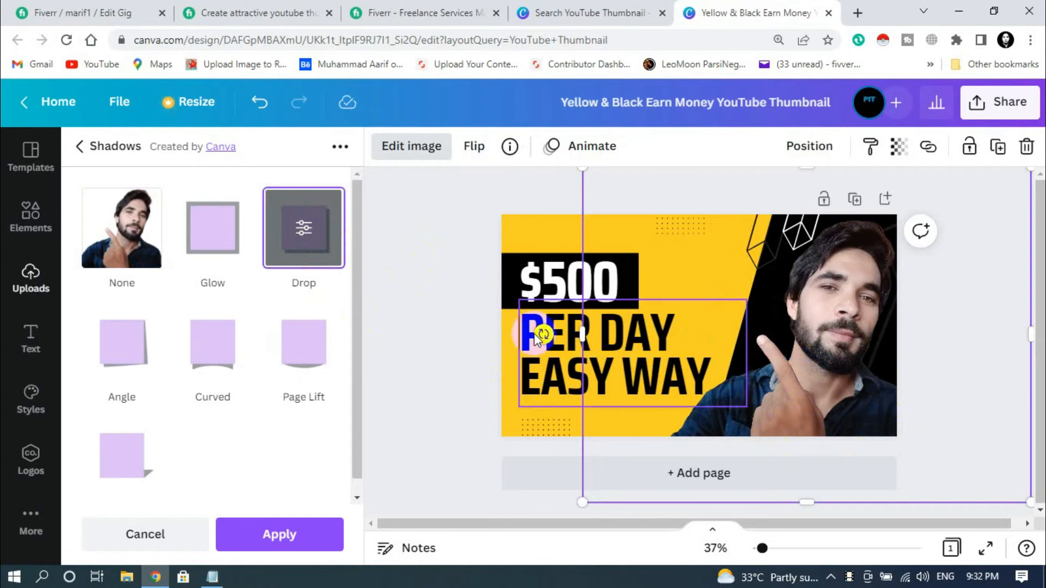
left_click(231, 237)
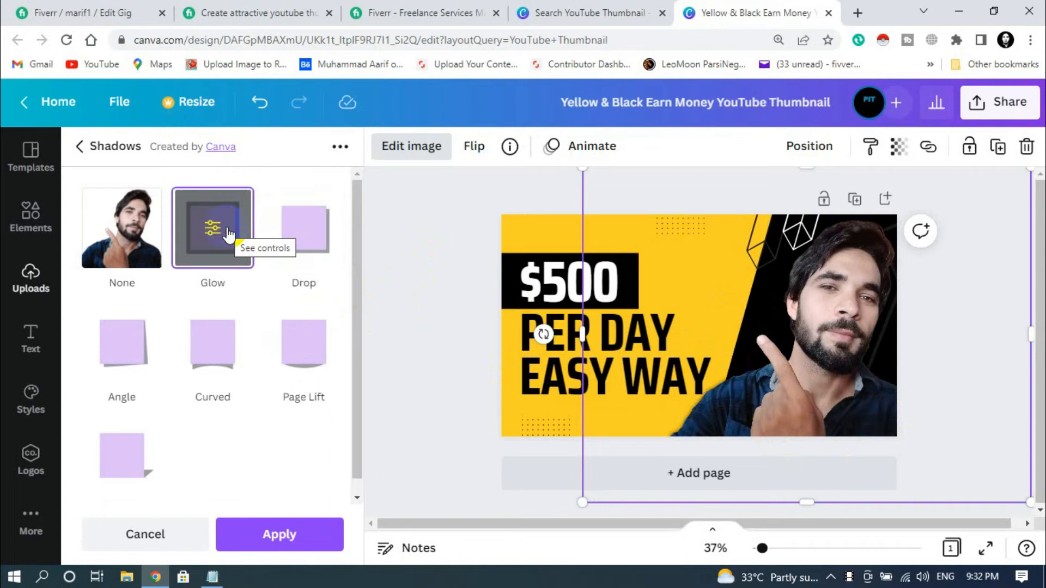
- Set the glow around the man's cutout to white with a size of 9
left_click(218, 240)
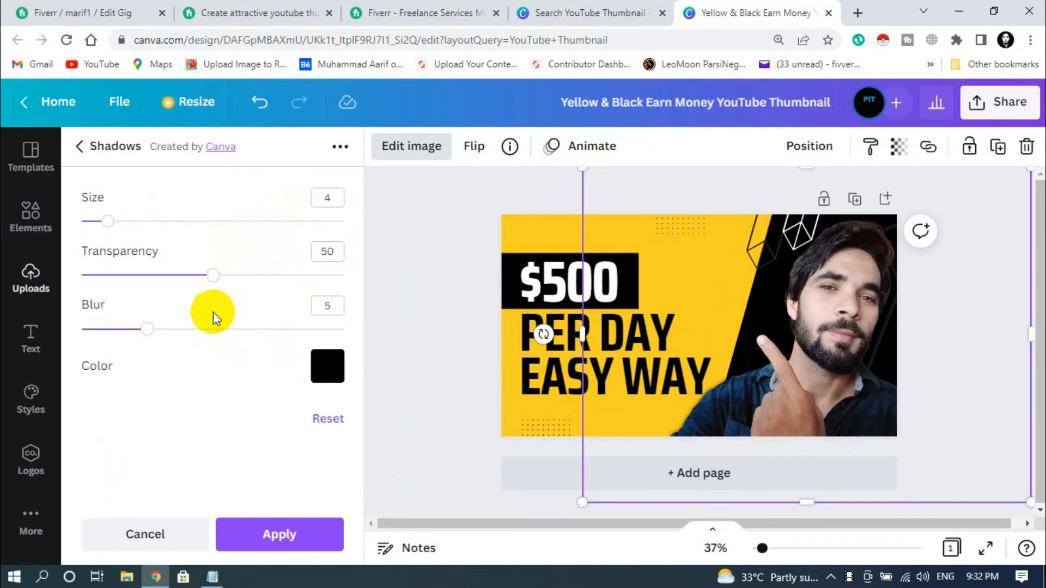
left_click(329, 368)
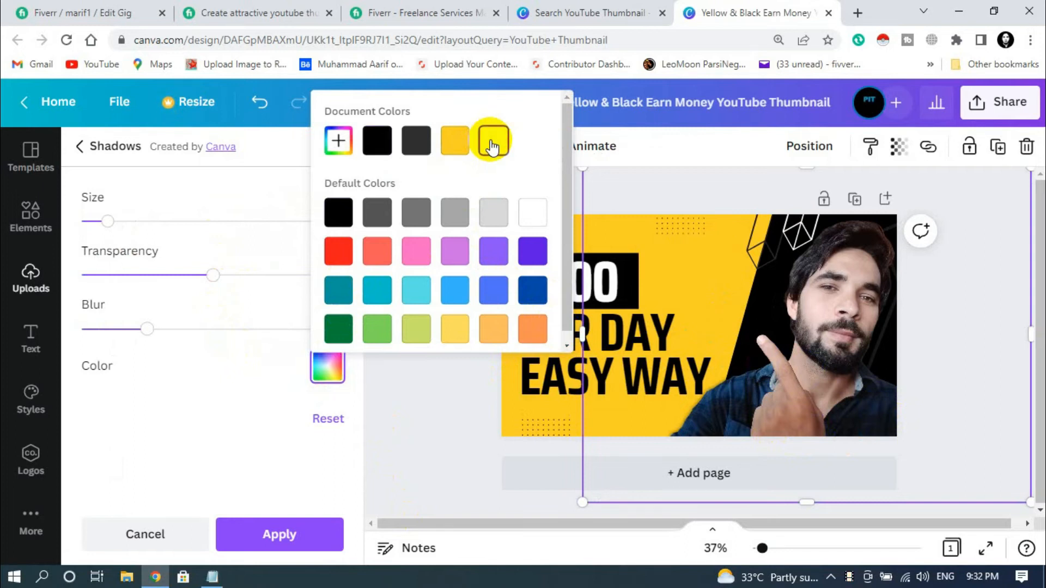
left_click(491, 143)
left_click_drag(108, 221, 141, 221)
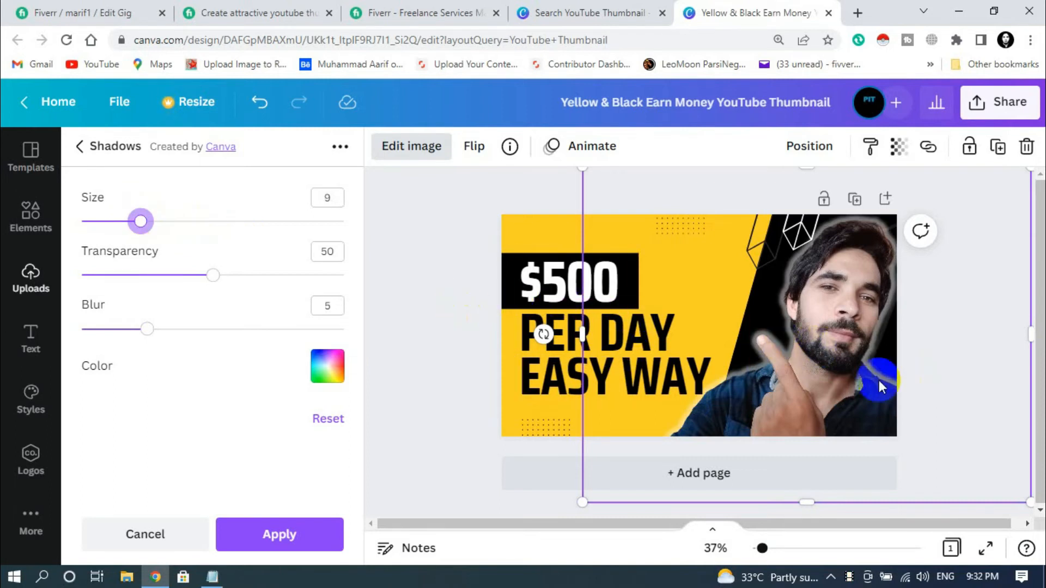
left_click(1001, 311)
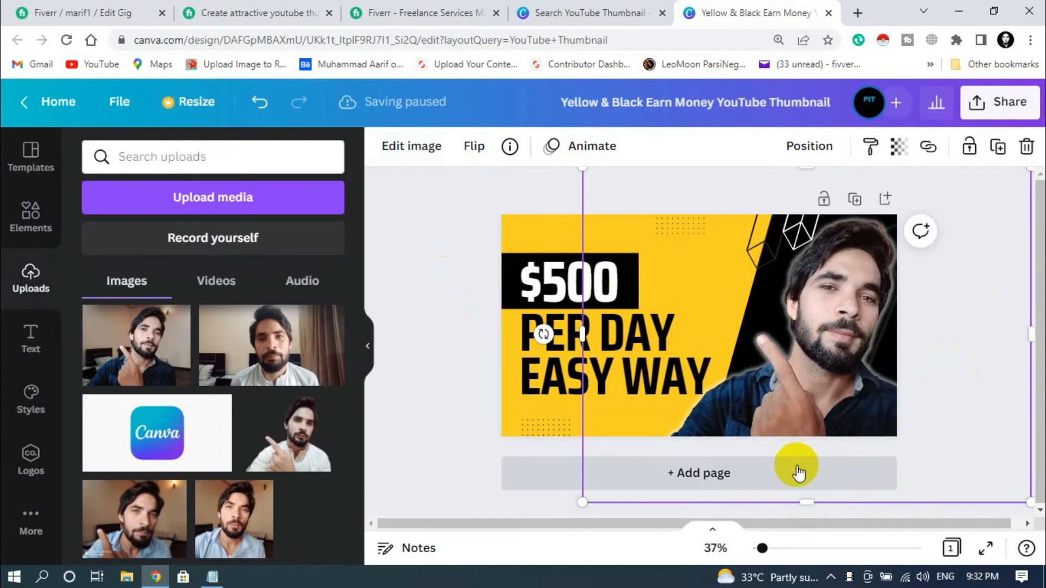
left_click(938, 191)
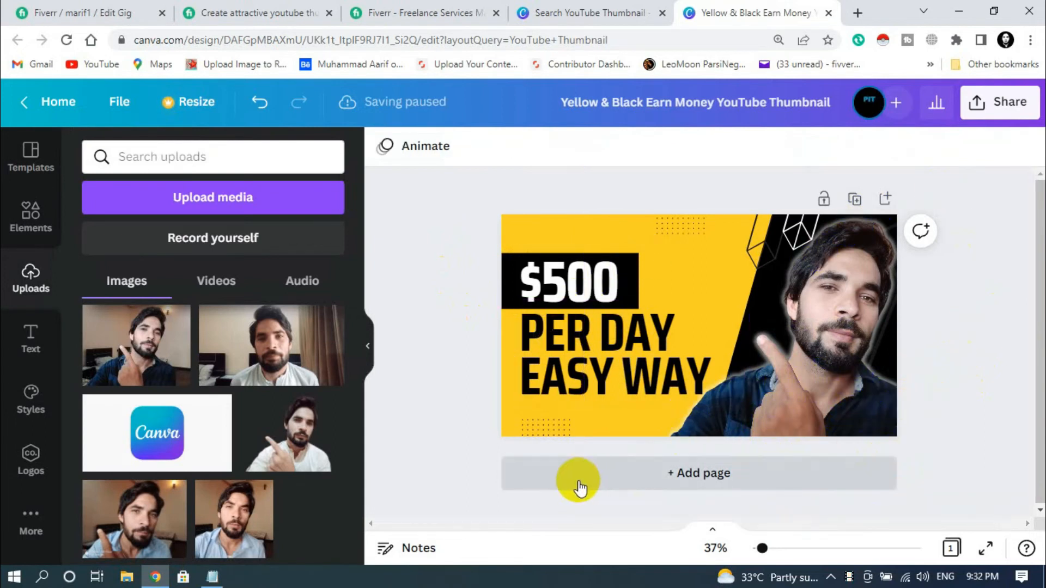
- Try black, dark grey and white as the page background, then return it to the yellow #face1b
left_click(724, 247)
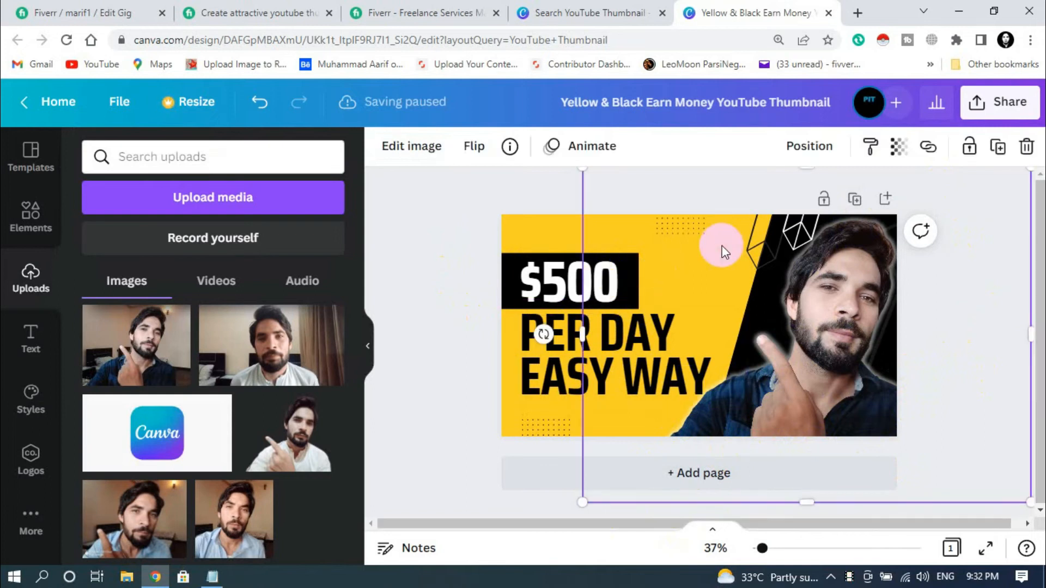
left_click(541, 225)
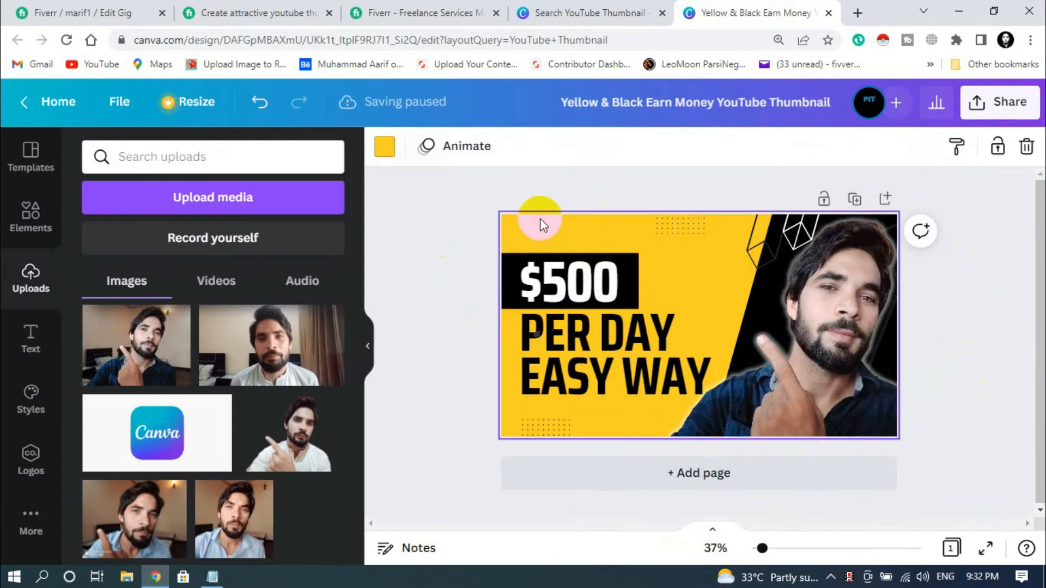
left_click(397, 153)
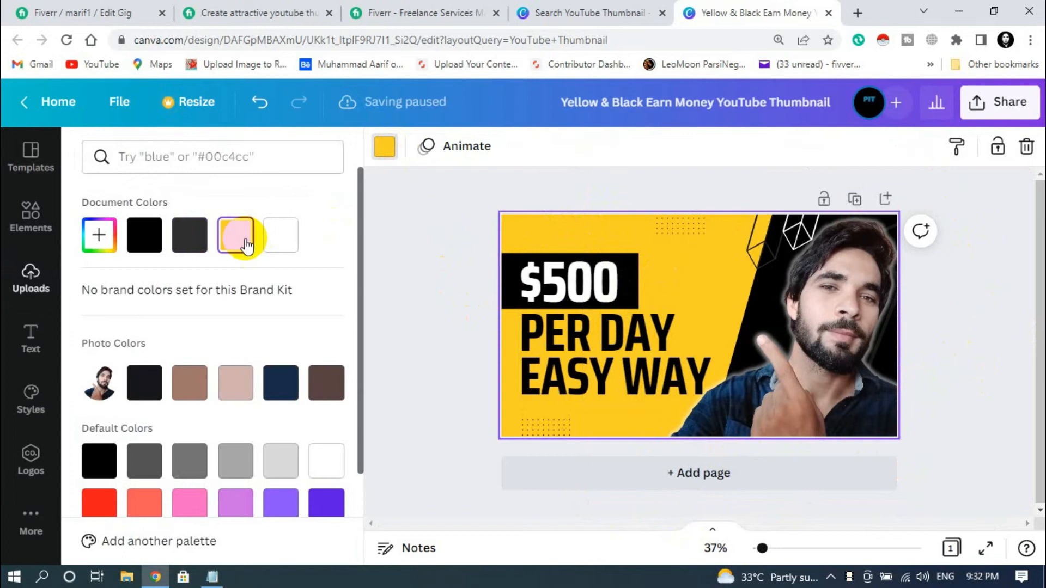
left_click(147, 240)
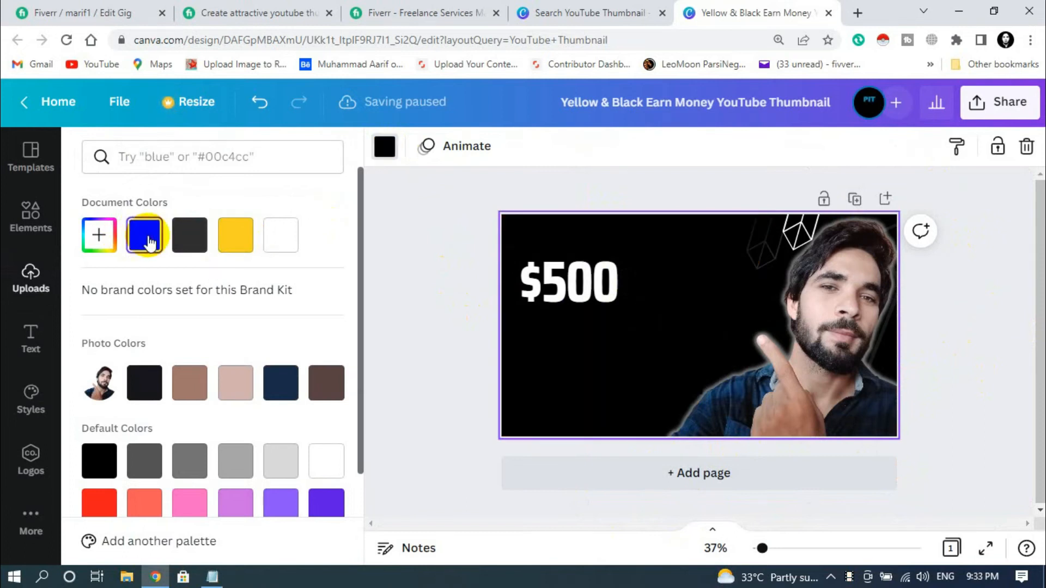
left_click(186, 242)
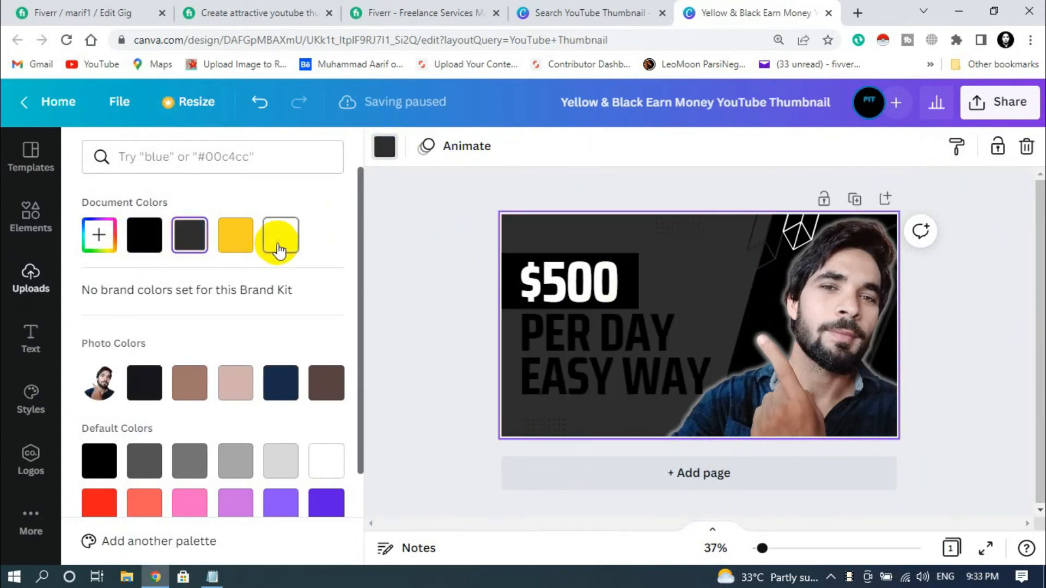
left_click(276, 245)
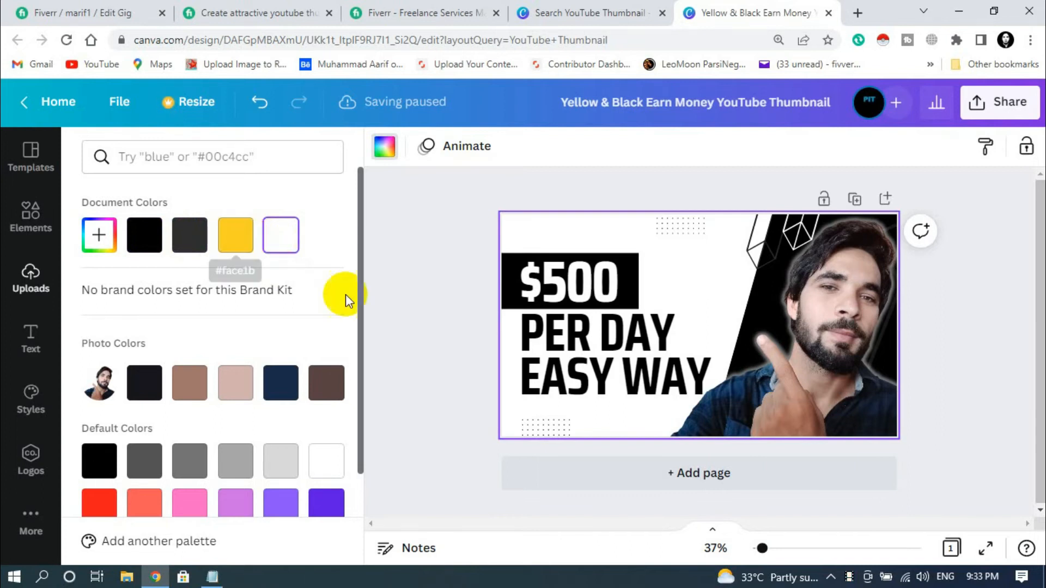
left_click(227, 245)
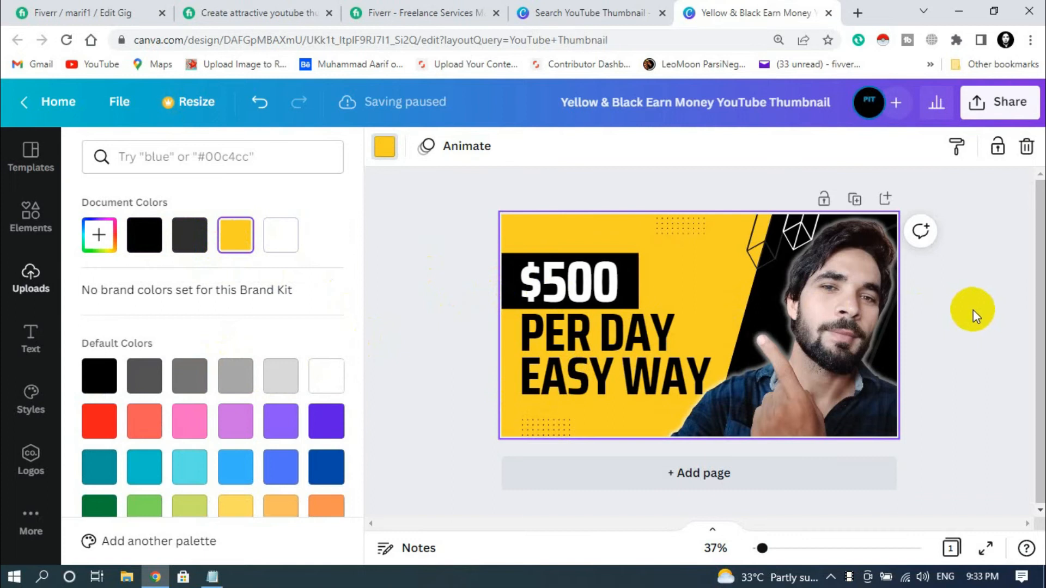
- Move the man's cutout down and to the right to uncover the black slanted shape behind him
left_click(767, 307)
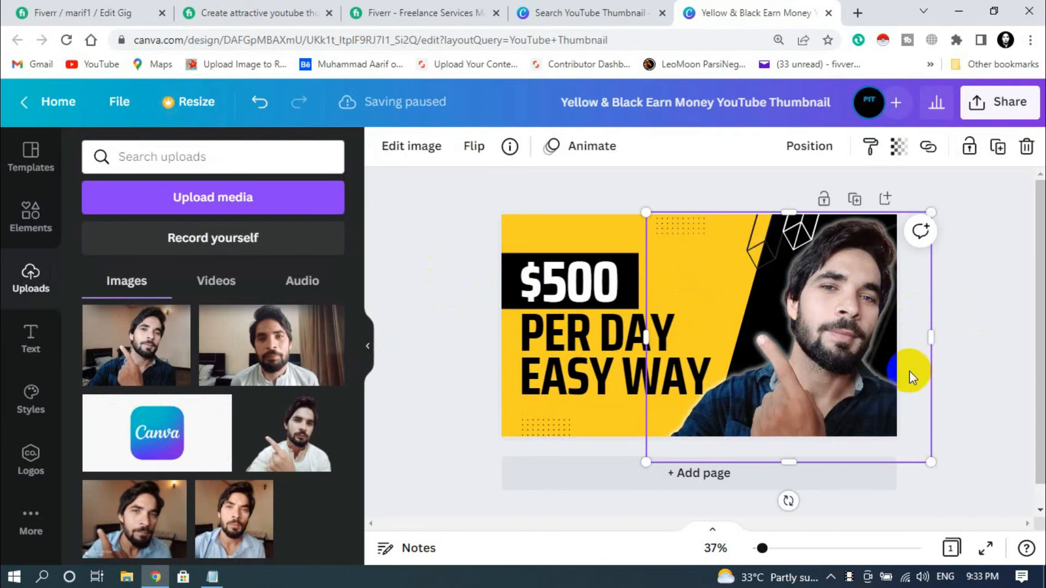
left_click(948, 381)
left_click_drag(821, 334, 901, 392)
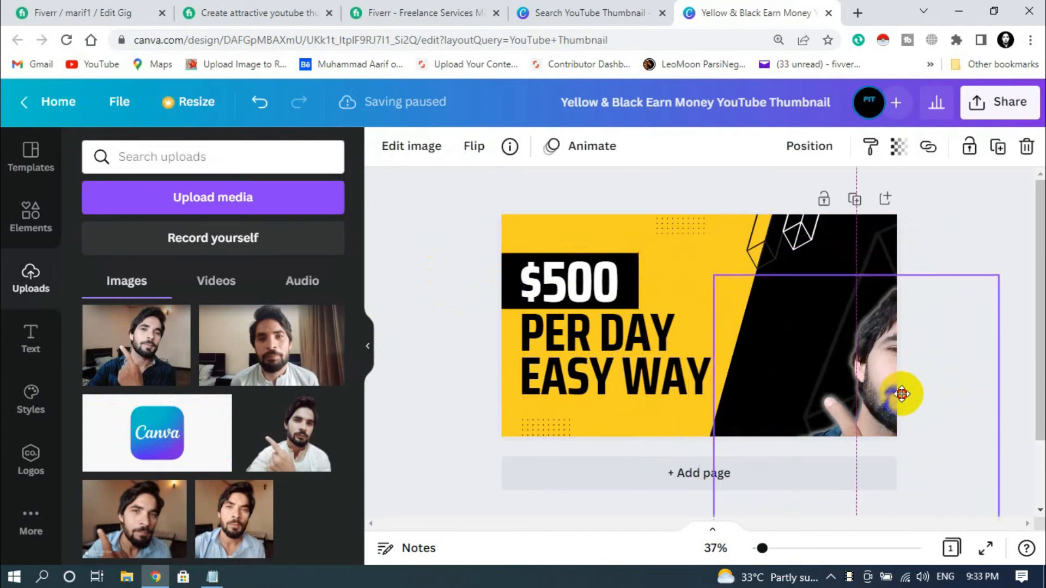
- Try blue and purple on the black slanted shape, then give it the custom dark colour #201B2B
left_click(848, 242)
left_click(385, 150)
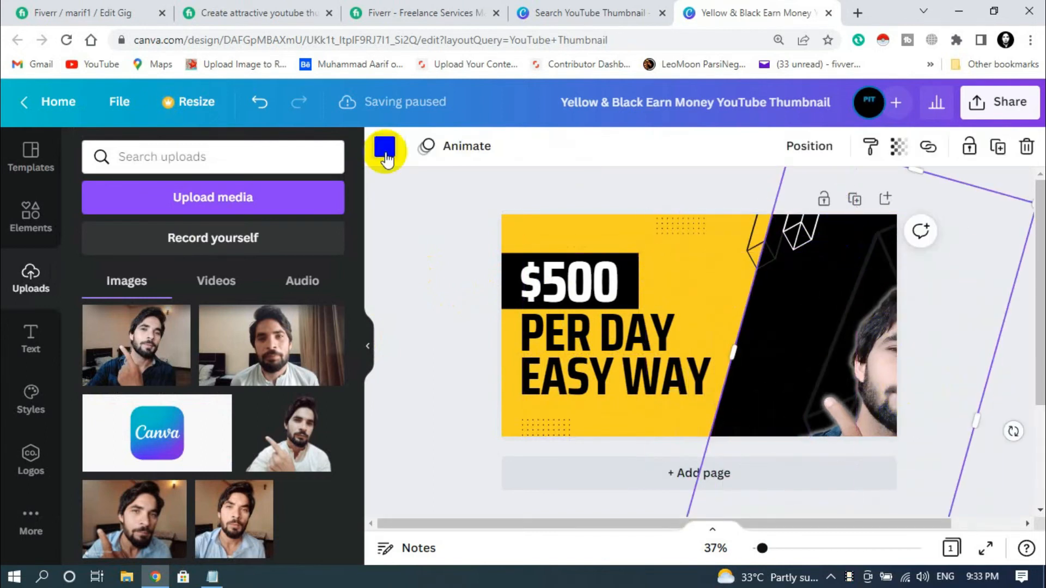
left_click(326, 467)
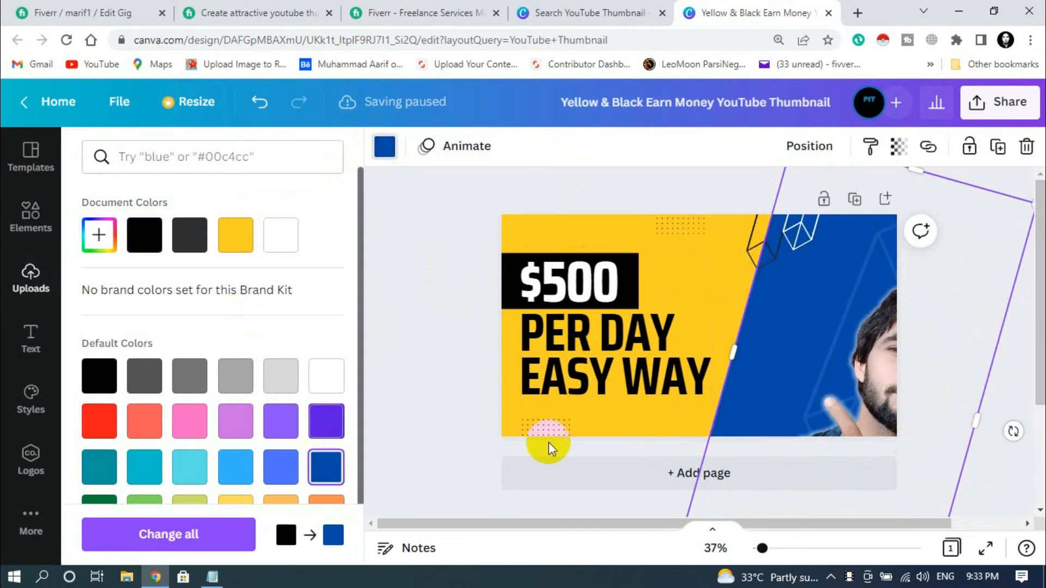
scroll(264, 463, "down", 1)
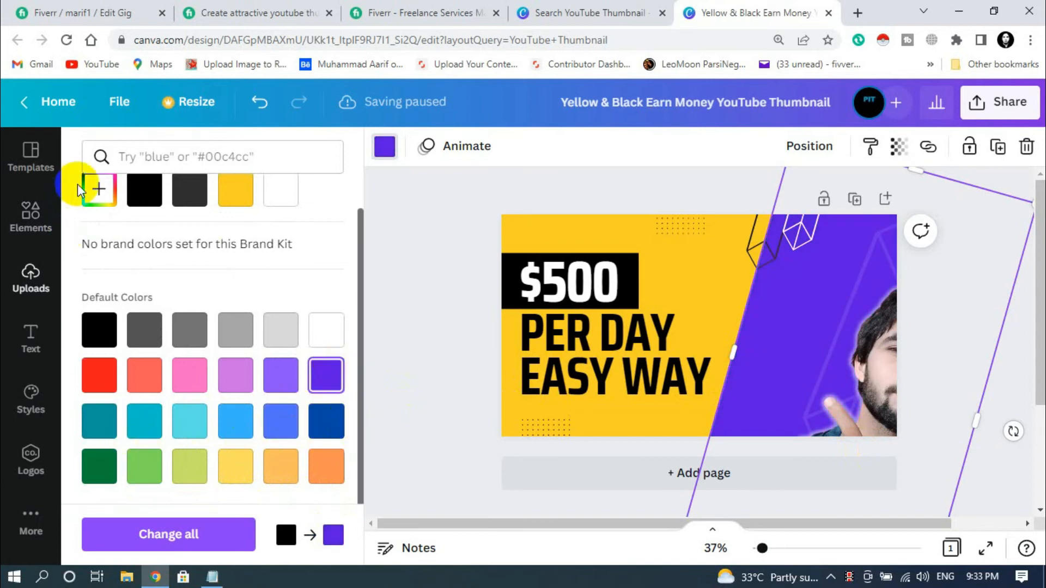
left_click(99, 188)
left_click(299, 271)
left_click_drag(303, 274, 180, 306)
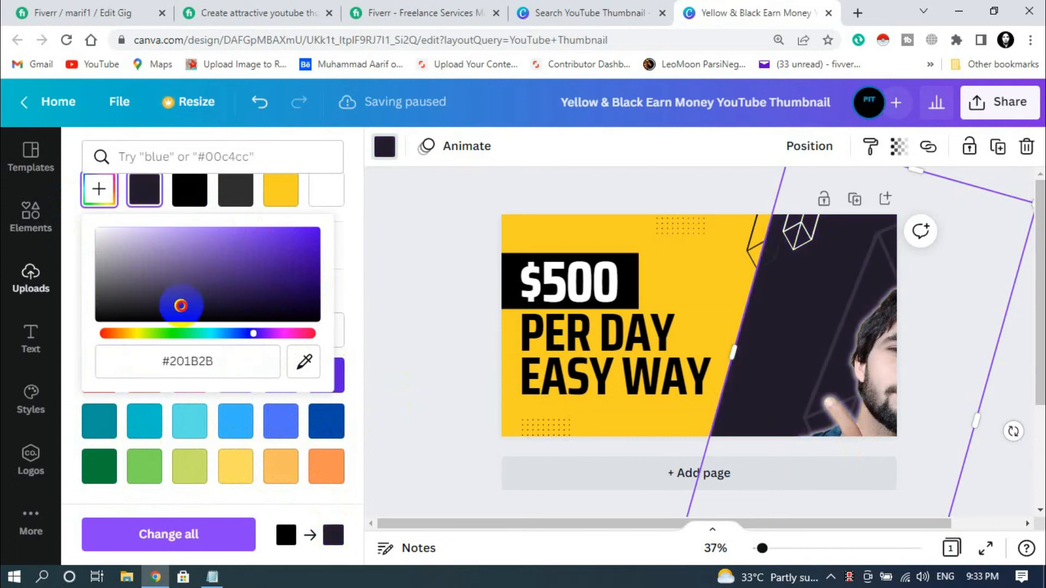
left_click(574, 180)
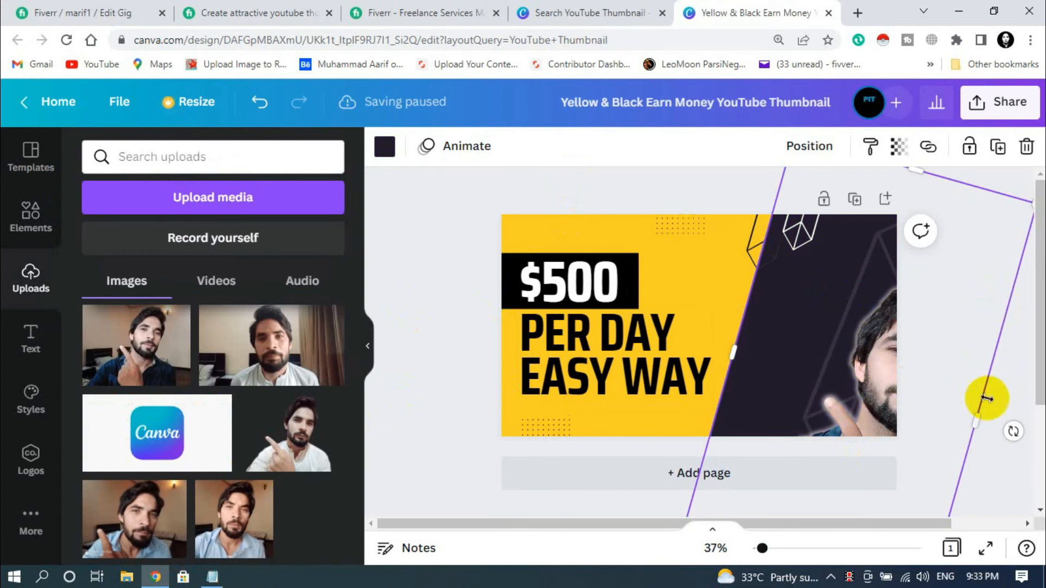
left_click(450, 432)
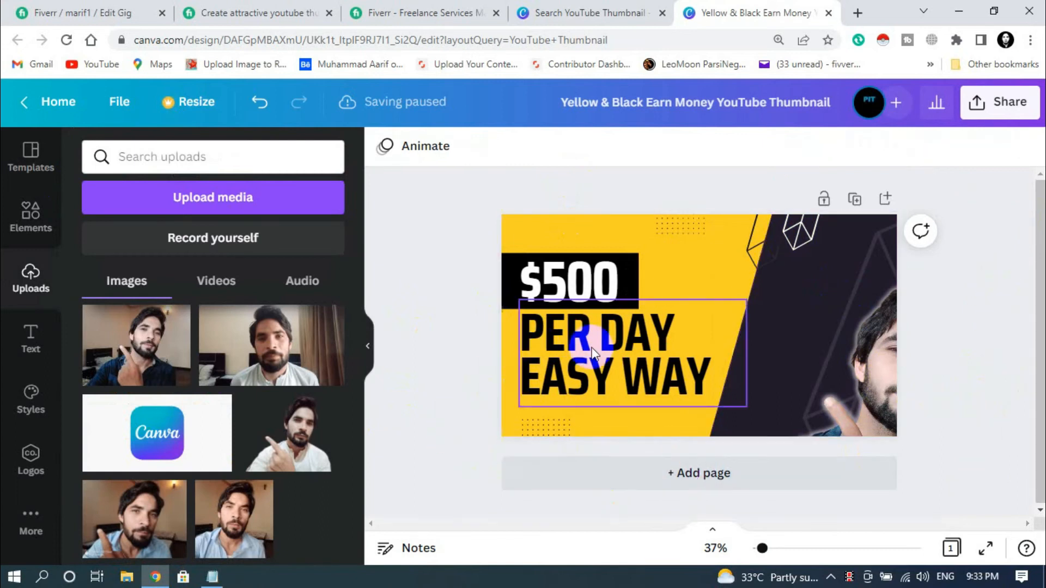
- Move the man's cutout back over the dark slanted shape and preview the thumbnail full screen
left_click_drag(891, 367, 817, 321)
left_click(972, 281)
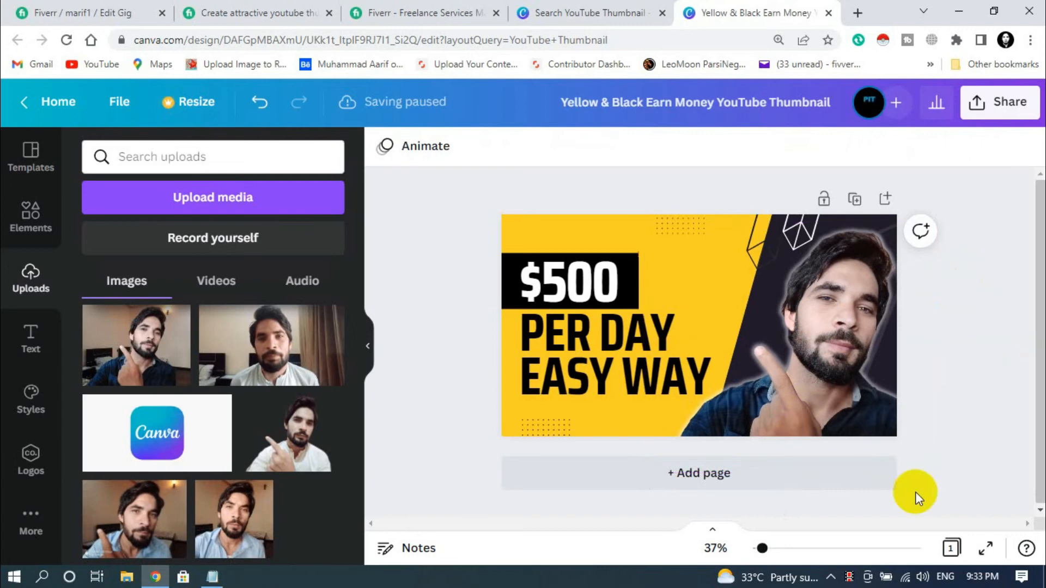
left_click(985, 548)
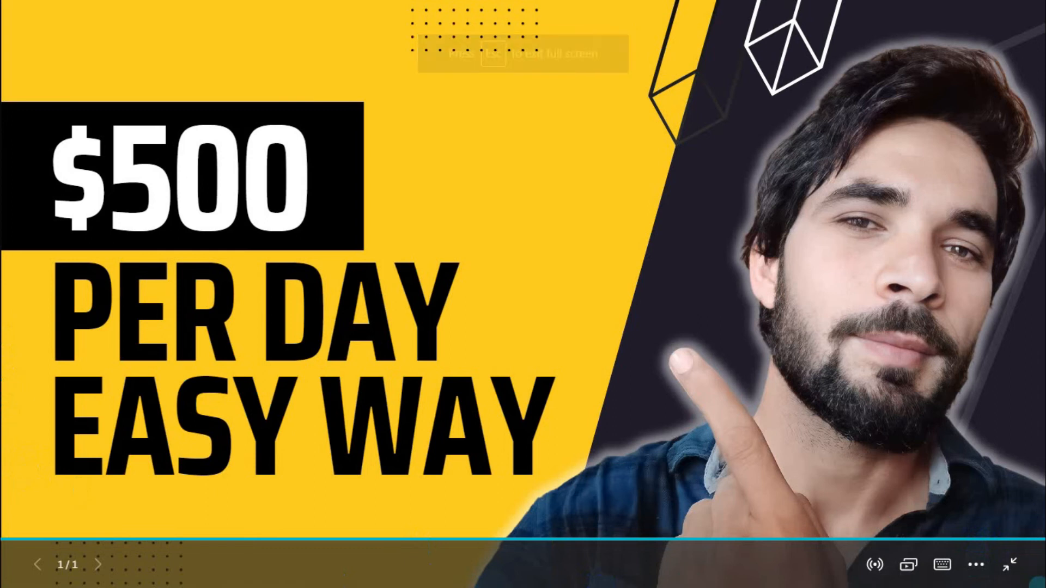
key("Escape")
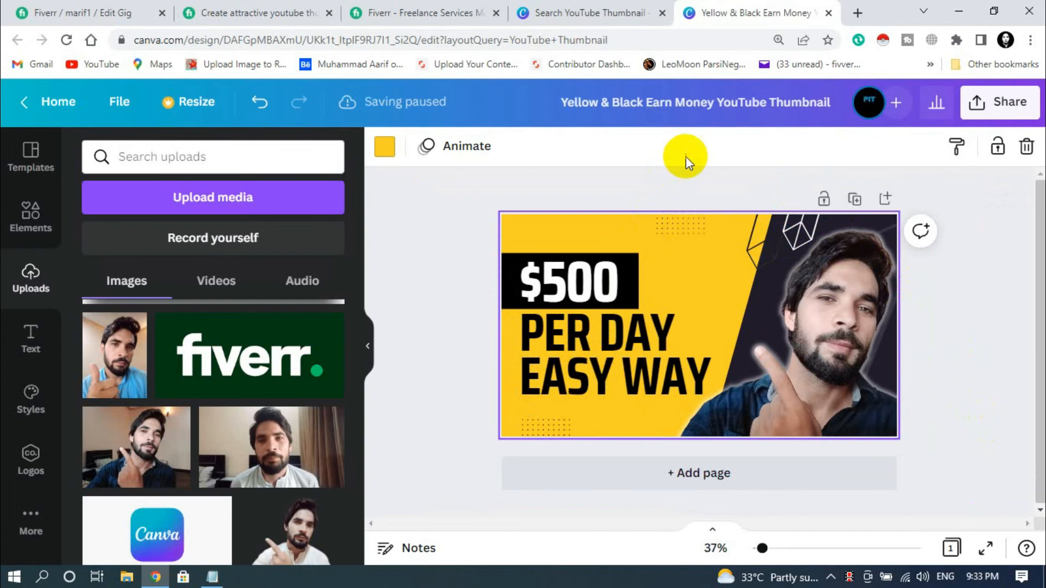
- Delete the white and black geometric outline shapes beside the man's head at the page's upper edge
left_click(797, 227)
left_click_drag(797, 226, 760, 214)
left_click(767, 225)
key("Delete")
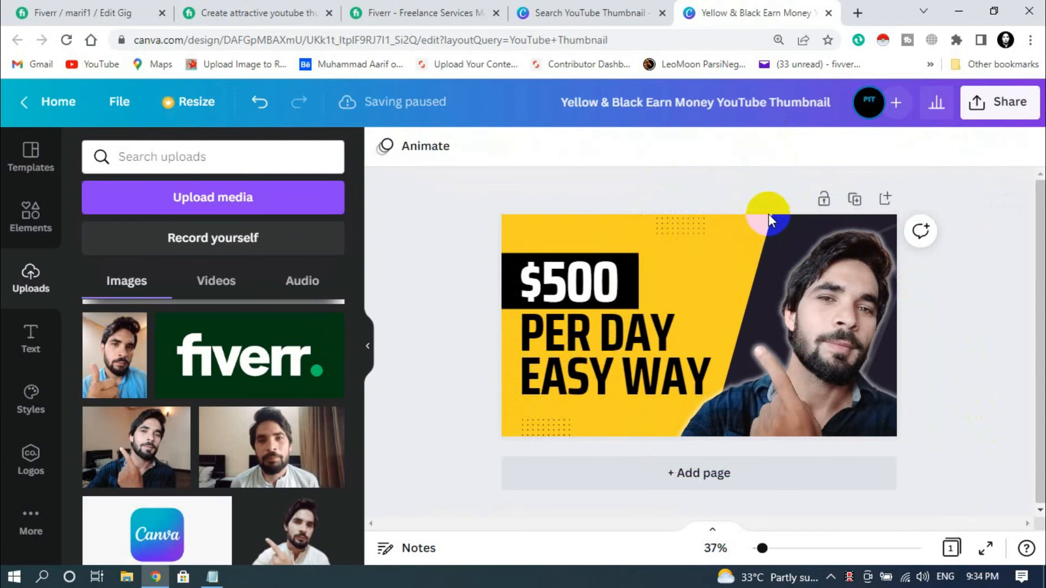
- Nudge the man's cutout upward and fine-tune its position over the dark slanted shape
left_click_drag(837, 275, 832, 267)
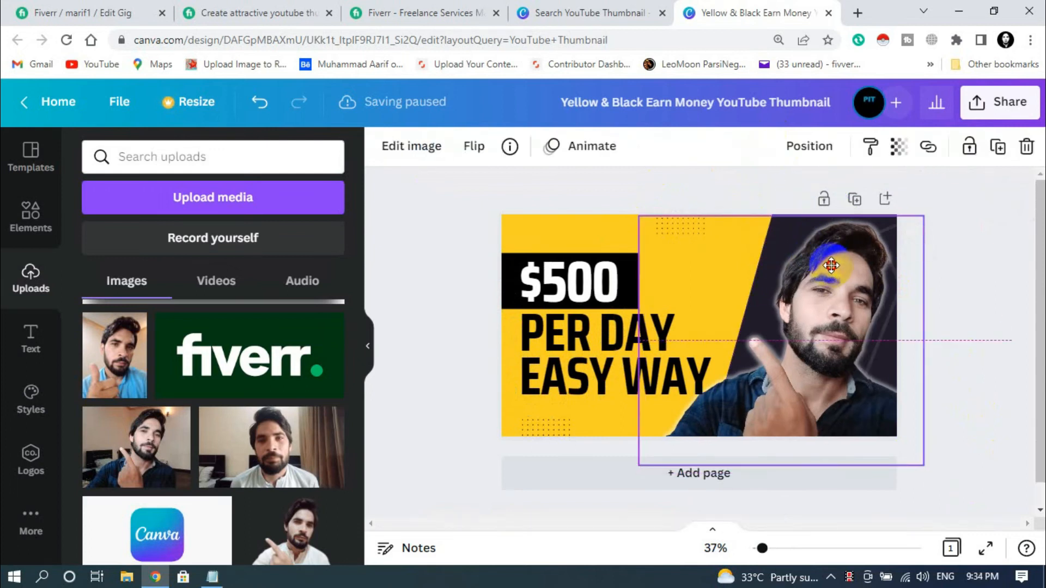
left_click_drag(835, 265, 836, 258)
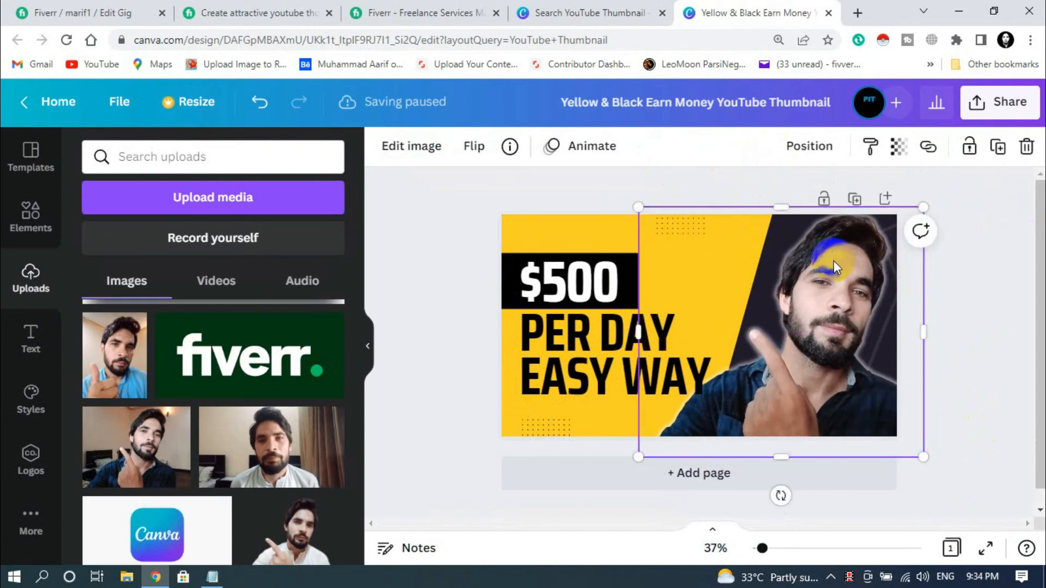
left_click(992, 266)
left_click_drag(850, 304, 860, 310)
left_click(1026, 322)
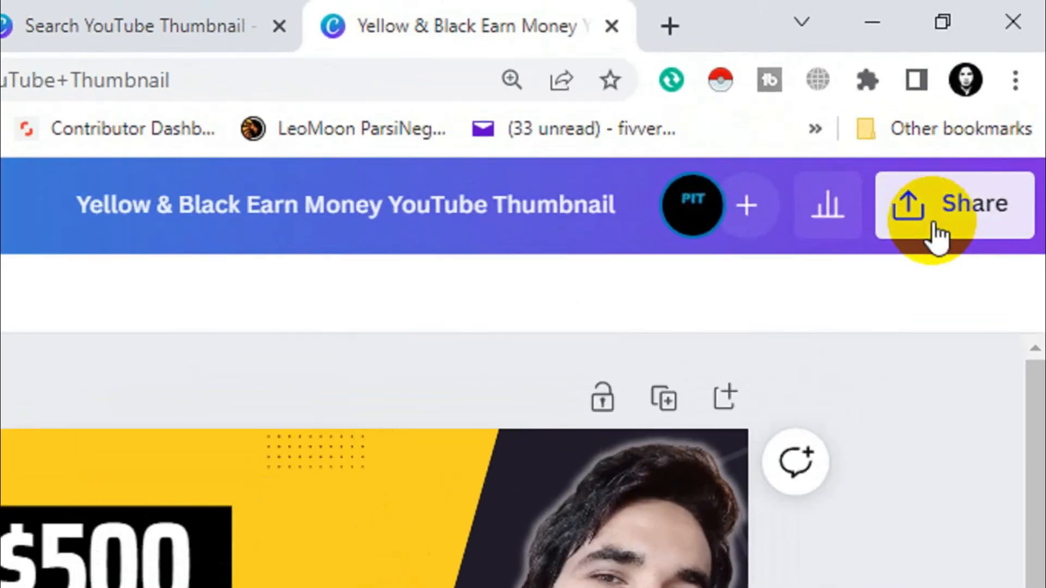
- Download the finished $500 Per Day thumbnail as a JPG file at 1280 × 720 px
left_click(990, 116)
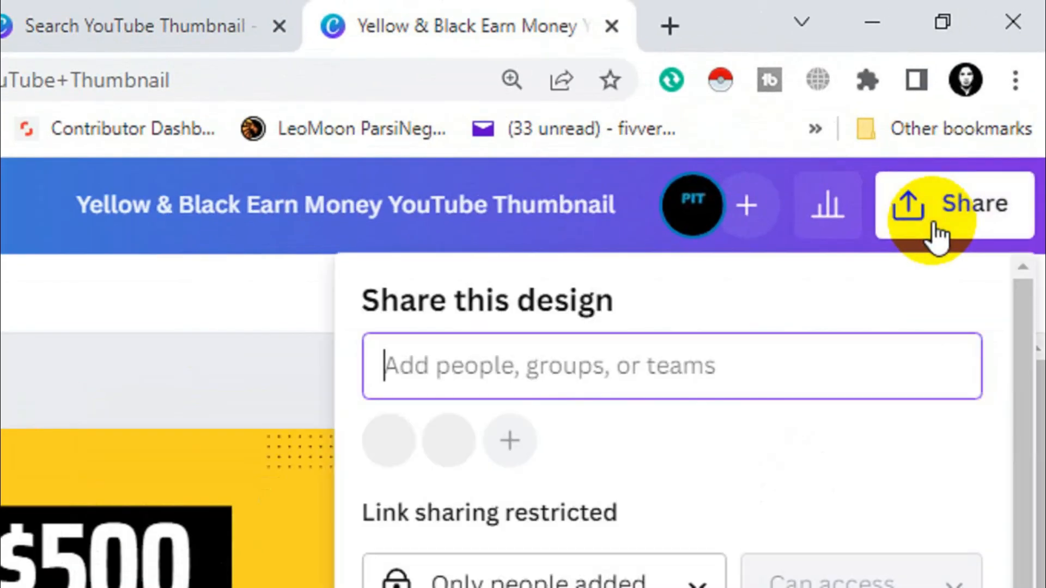
scroll(760, 400, "down", 3)
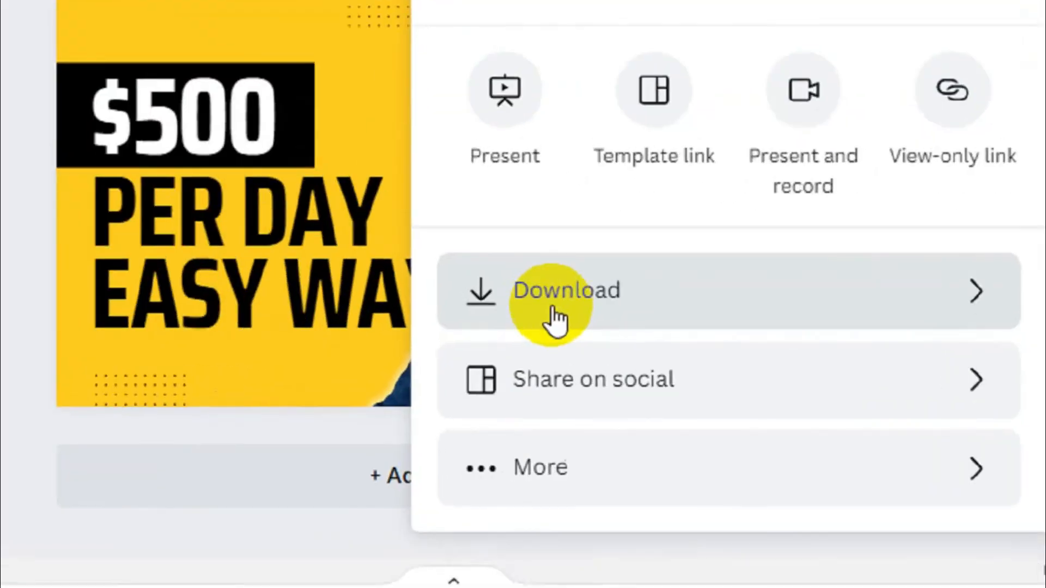
left_click(758, 378)
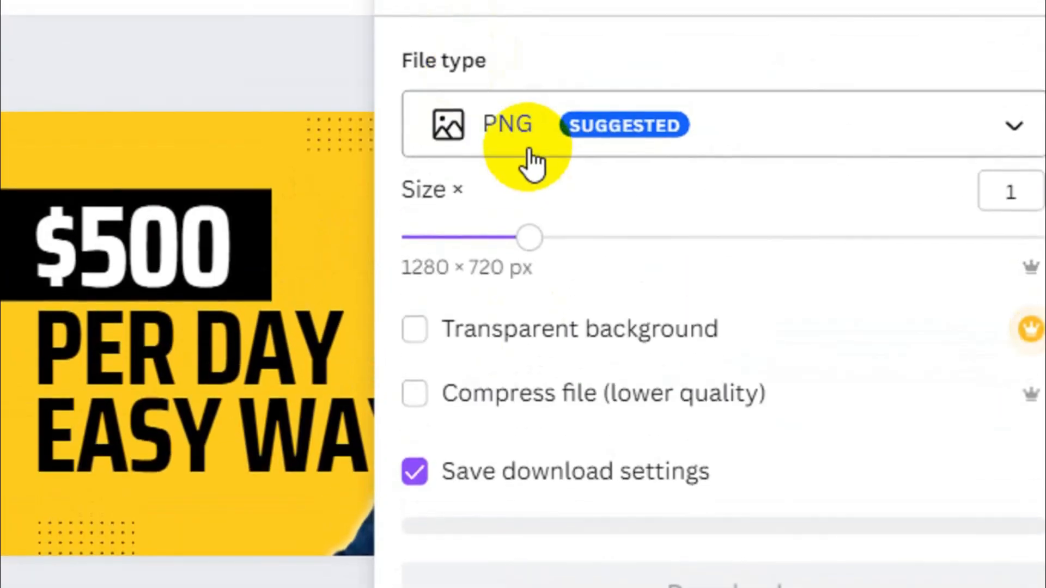
left_click(532, 166)
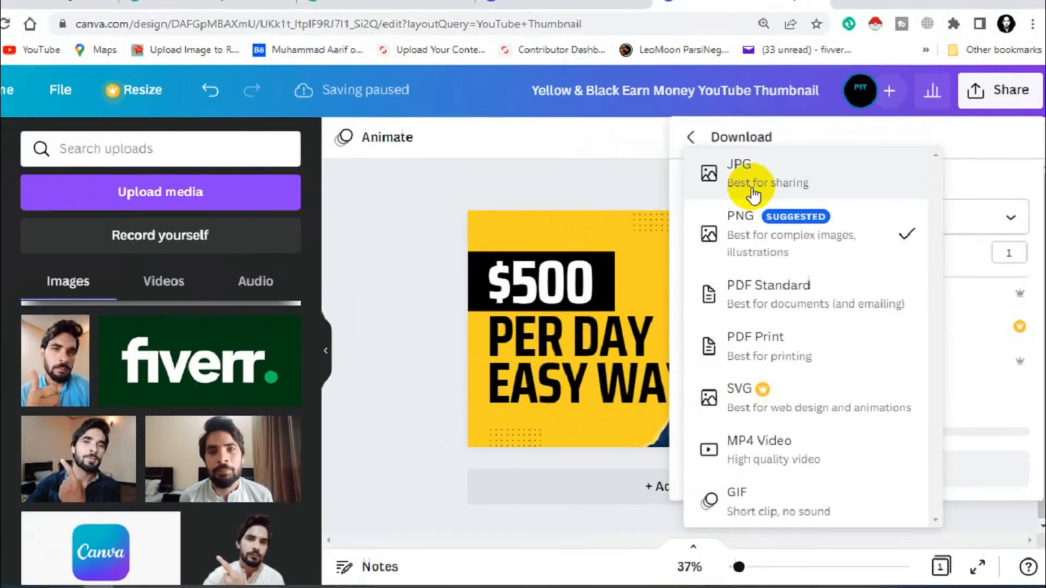
left_click(753, 185)
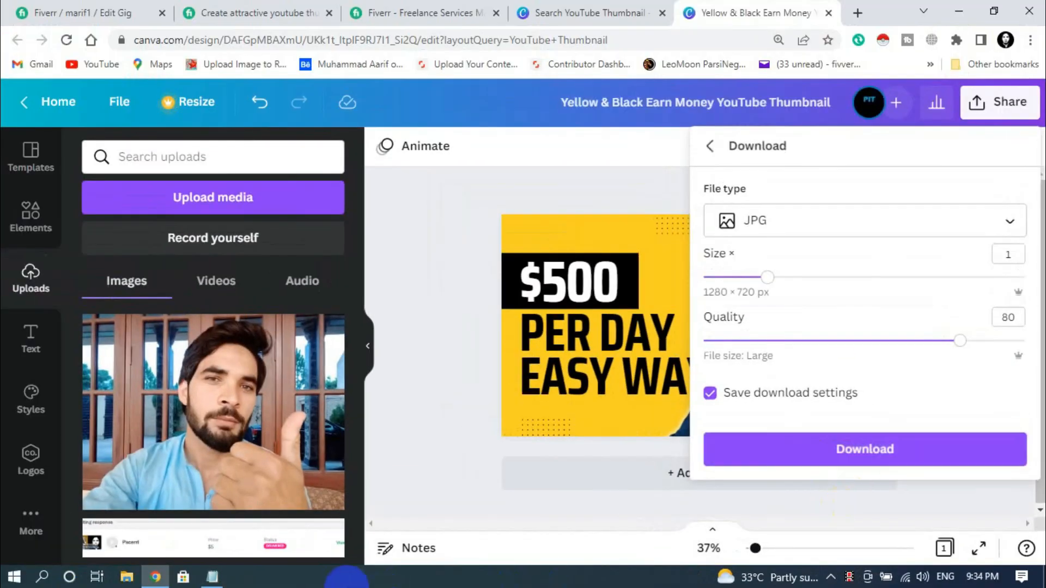
left_click(714, 443)
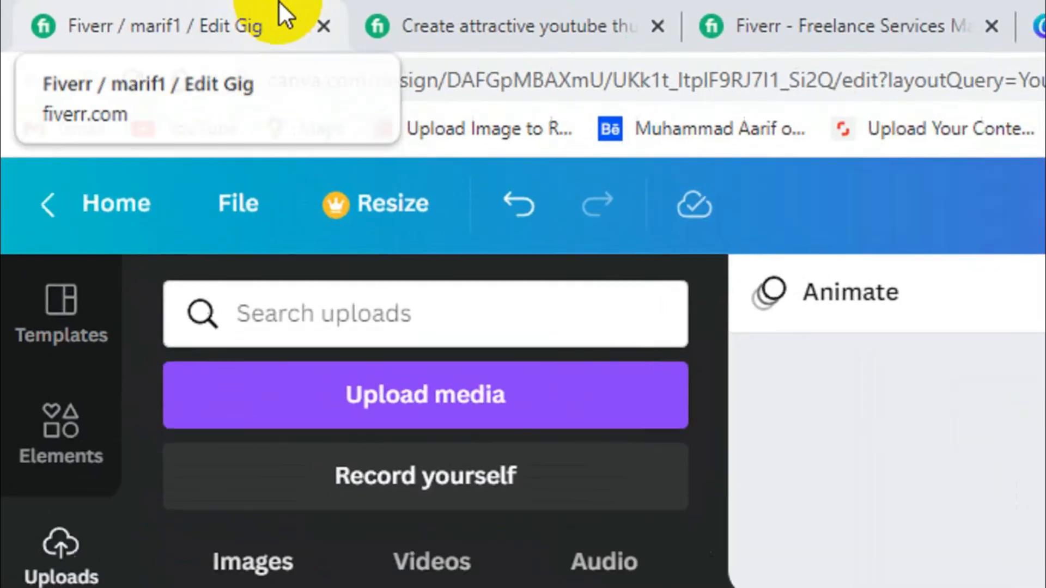
- Switch to the Fiverr gig editor and replace the primary gallery image with Yellow & Black Earn Money YouTube Thumbnail.jpg from Downloads
left_click(189, 9)
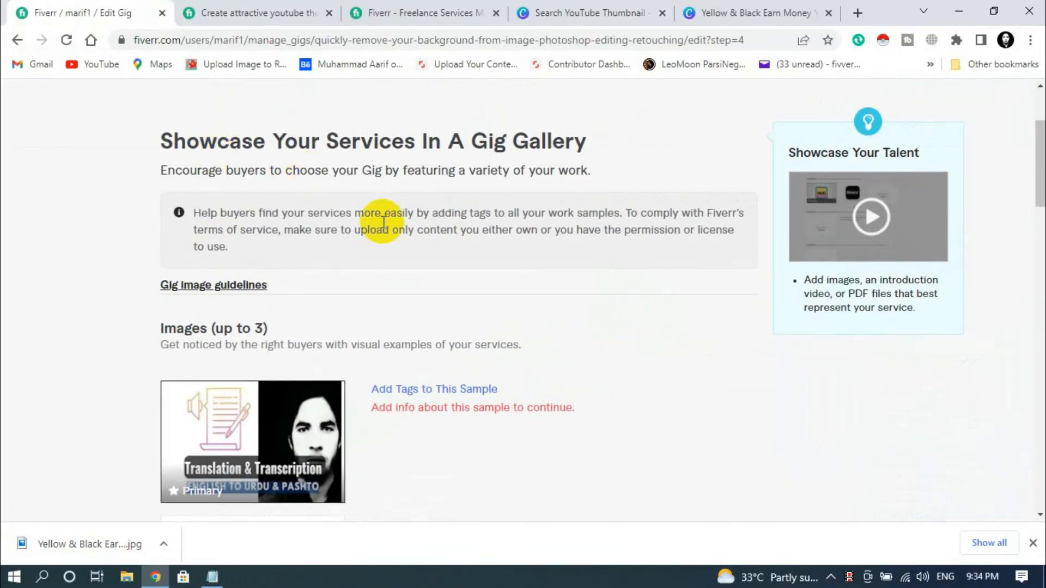
scroll(383, 222, "up", 2)
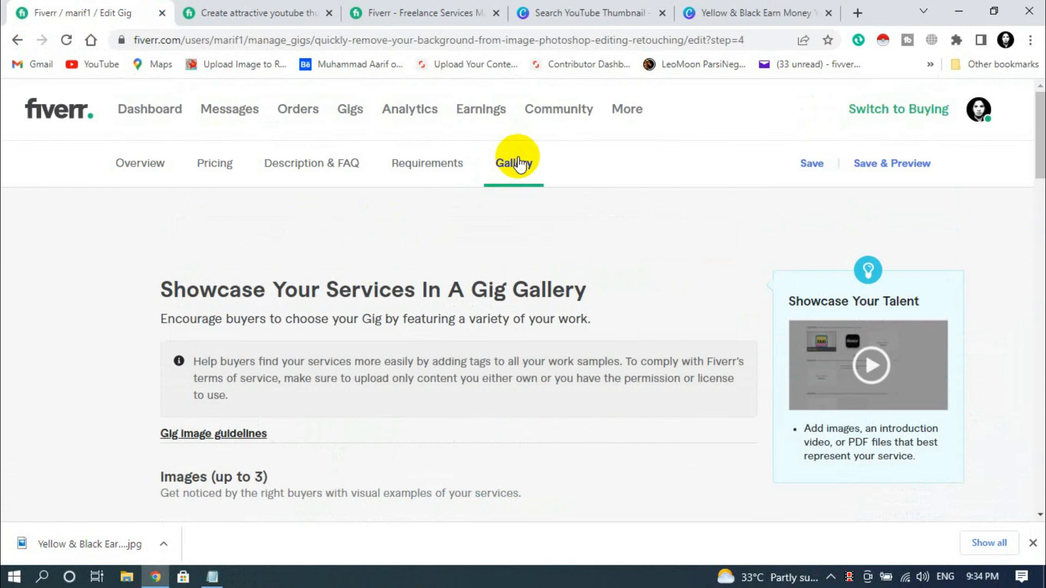
scroll(385, 348, "down", 5)
mouse_move(325, 199)
left_click(328, 180)
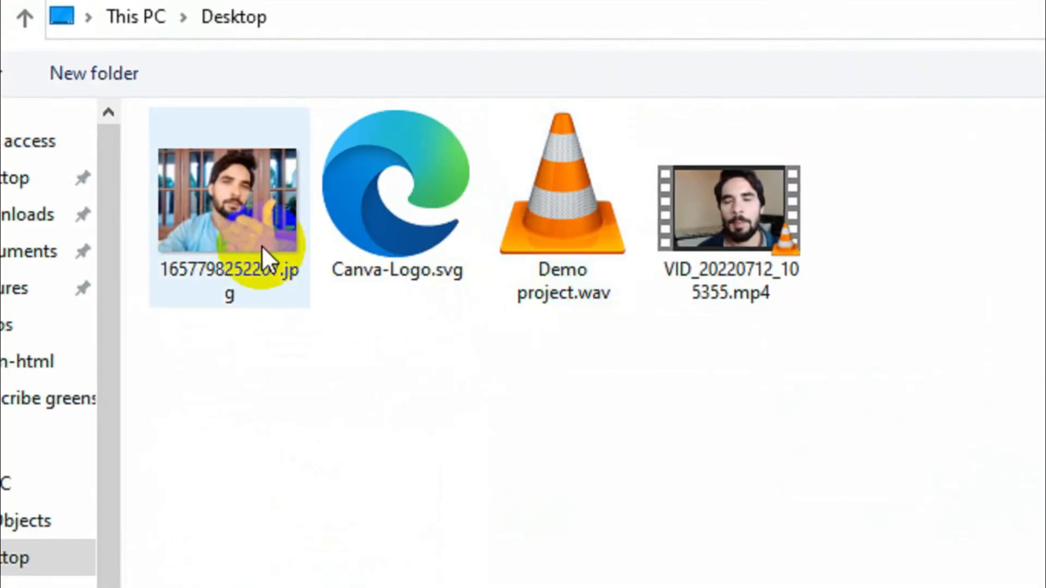
left_click(16, 218)
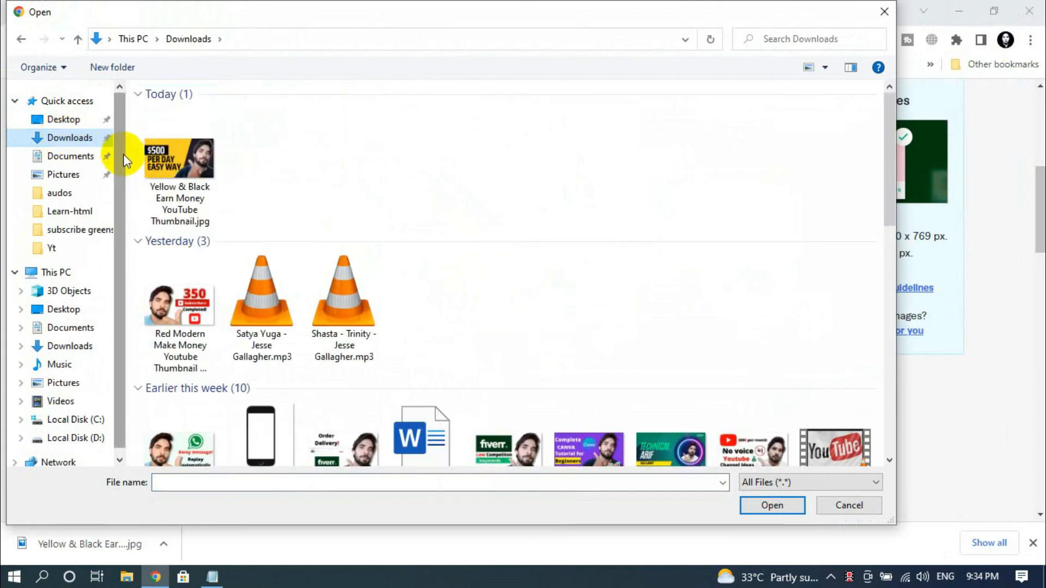
double_click(194, 163)
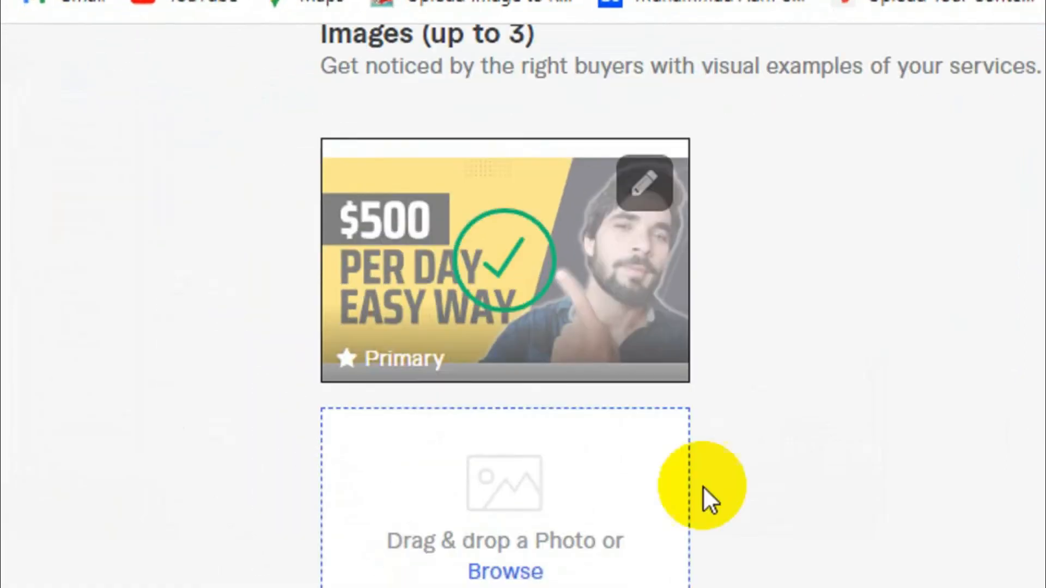
- Review the rest of the gig's gallery page, its overview, and the package contents and prices
scroll(704, 490, "down", 10)
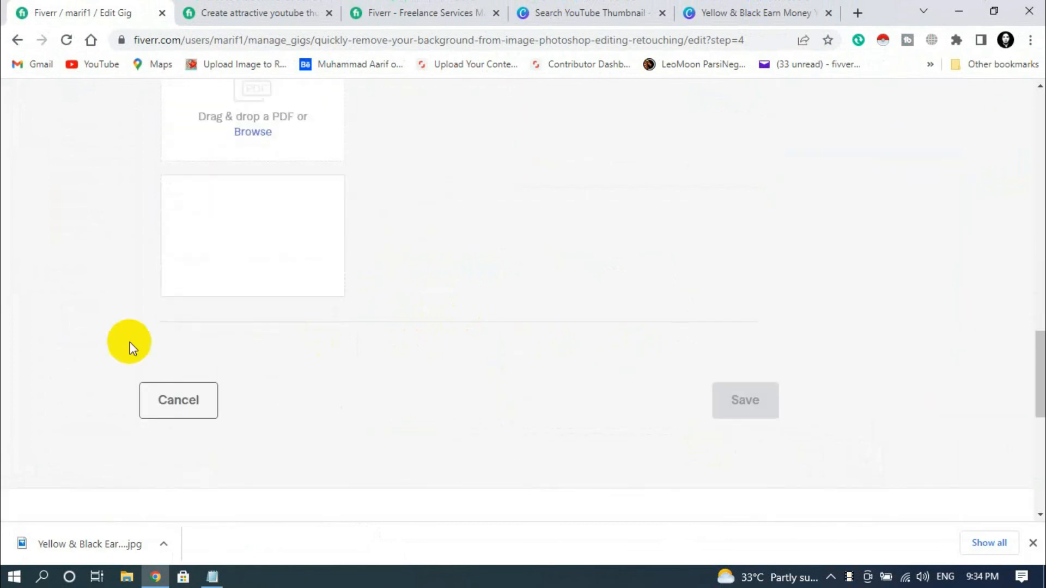
scroll(354, 338, "down", 3)
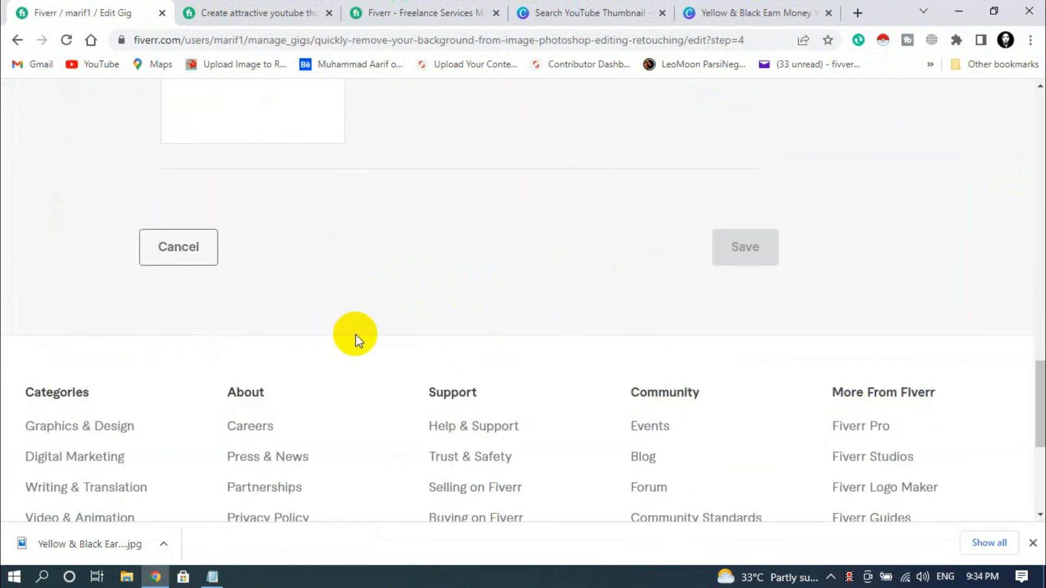
scroll(686, 345, "up", 15)
scroll(328, 361, "up", 10)
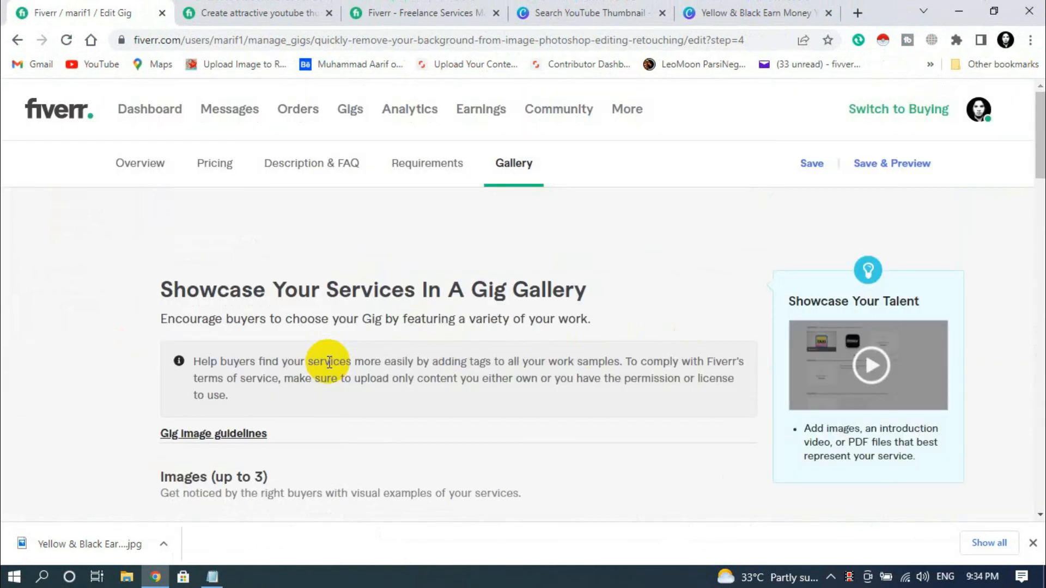
left_click(140, 165)
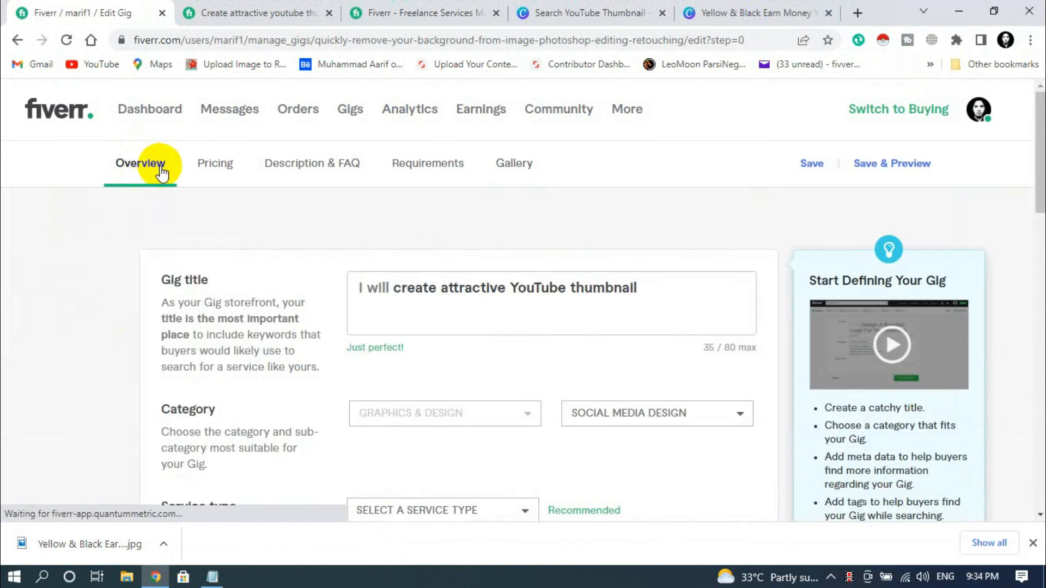
left_click(203, 163)
left_click(279, 158)
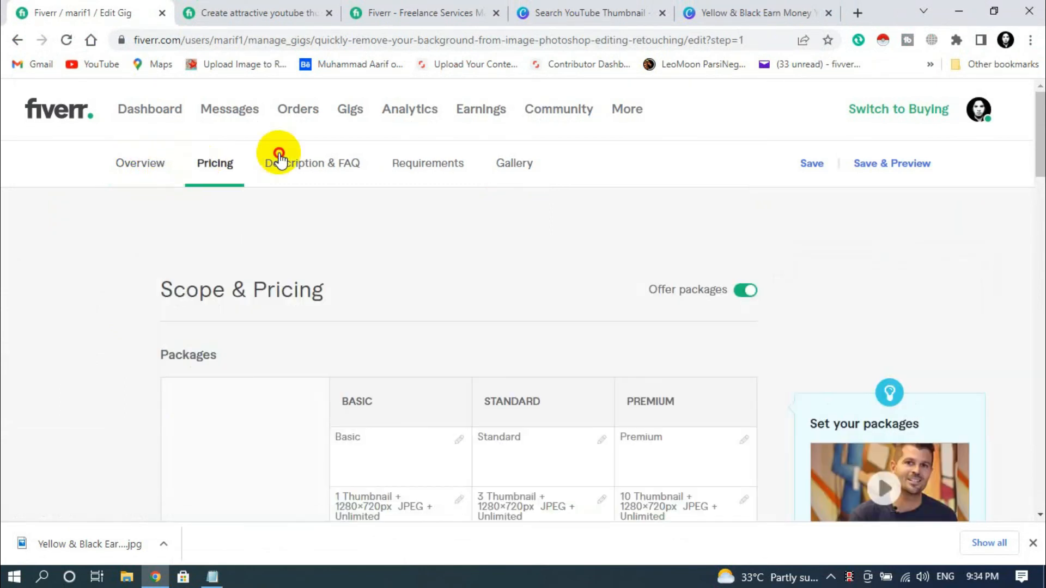
left_click(215, 163)
scroll(532, 327, "down", 6)
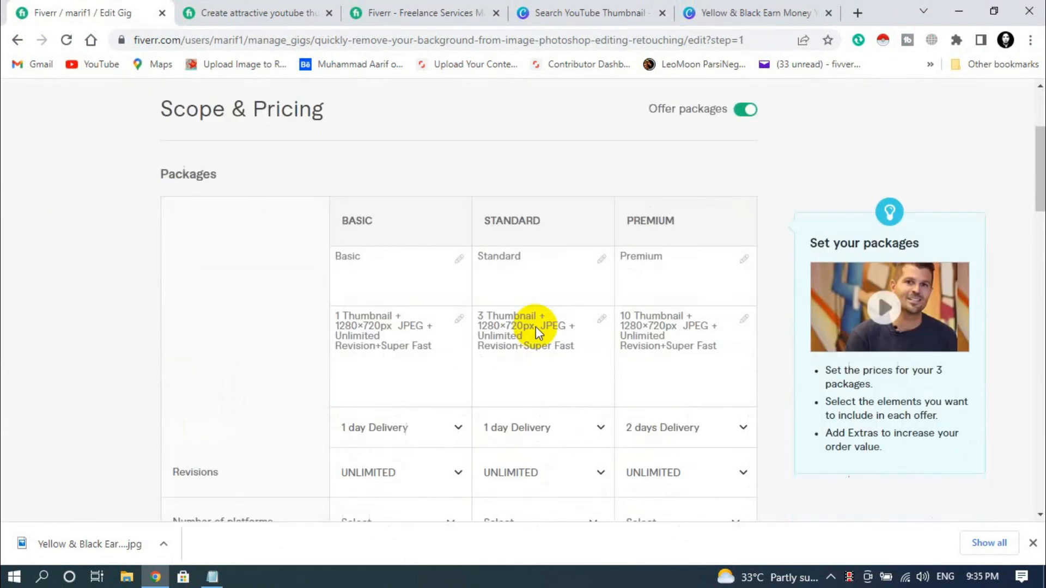
scroll(536, 327, "down", 8)
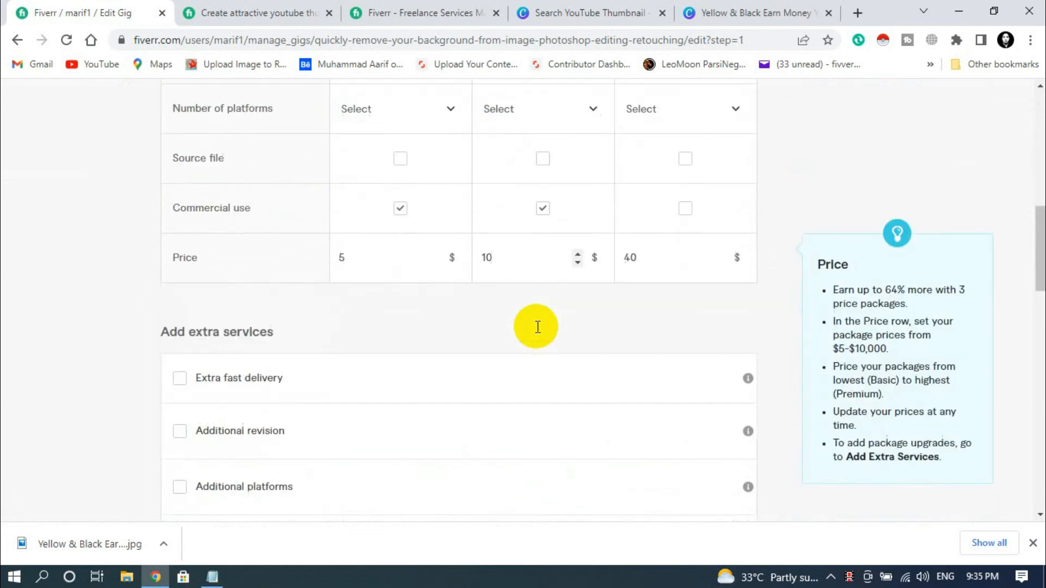
scroll(412, 235, "up", 9)
scroll(412, 236, "up", 8)
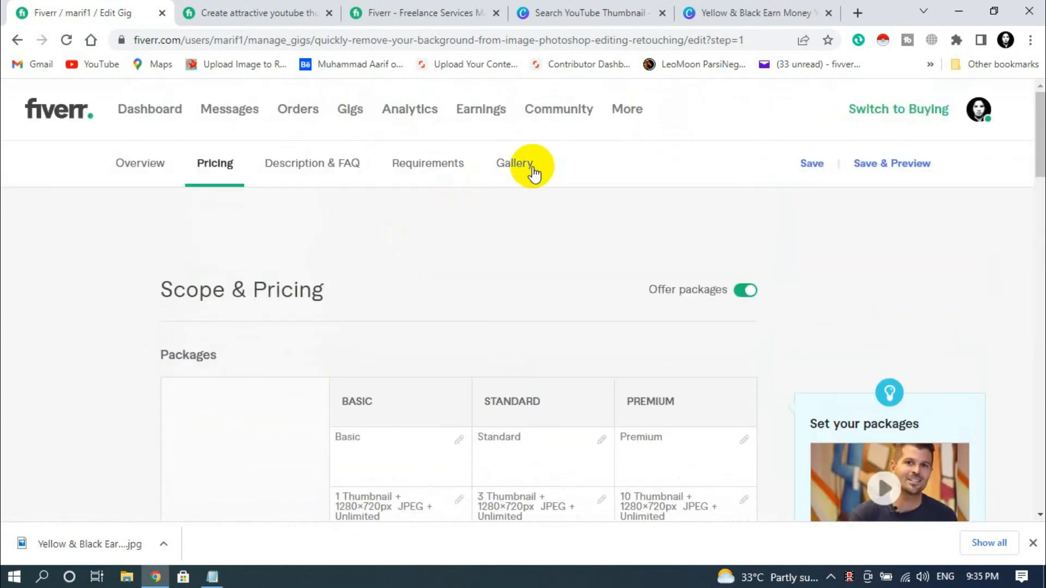
- Open the tags for the primary gallery sample and set its platform to YouTube
left_click(514, 163)
scroll(401, 308, "down", 8)
scroll(467, 380, "up", 4)
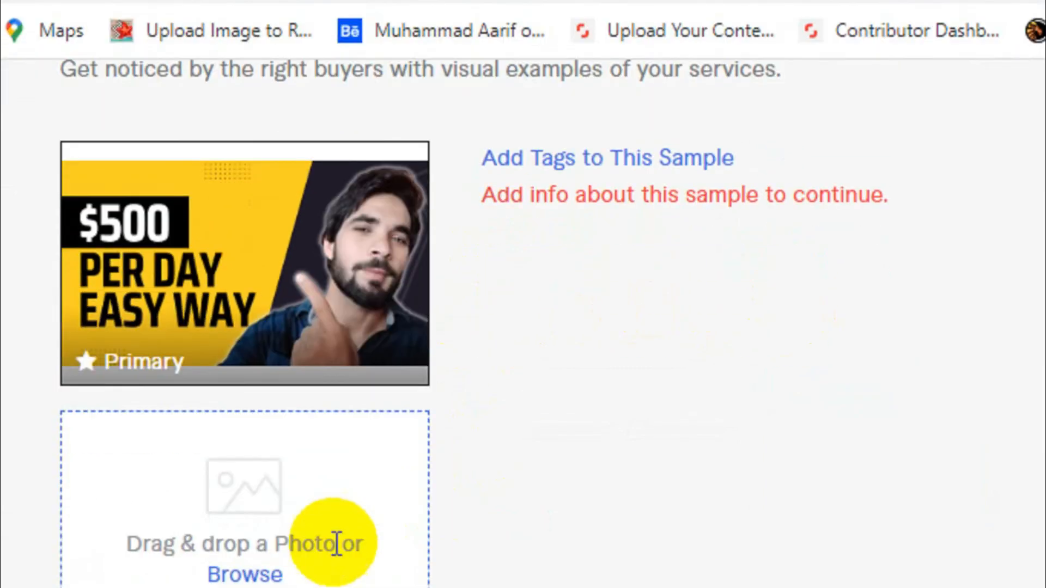
triple_click(582, 200)
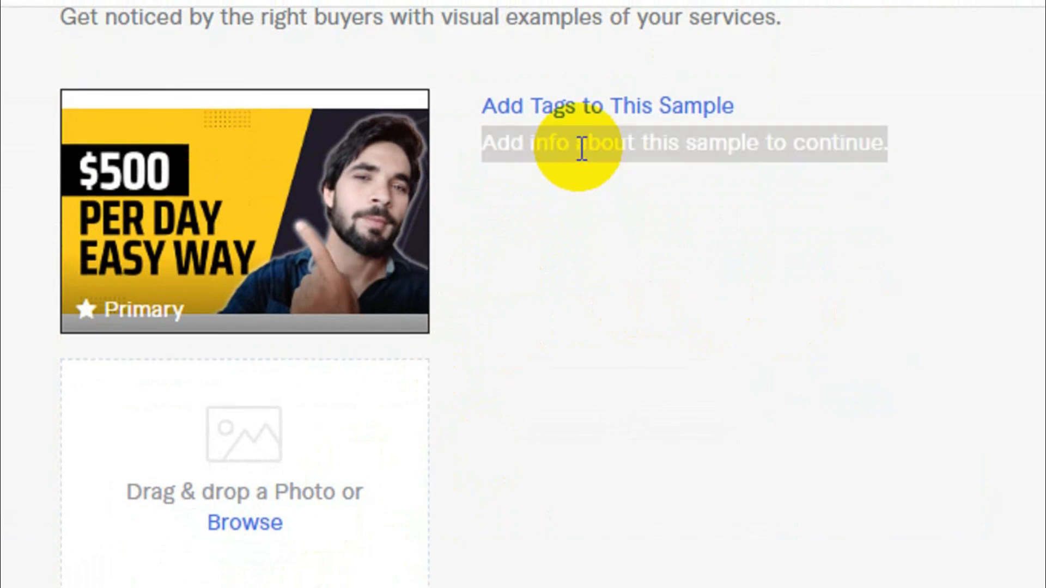
left_click(561, 106)
left_click(523, 457)
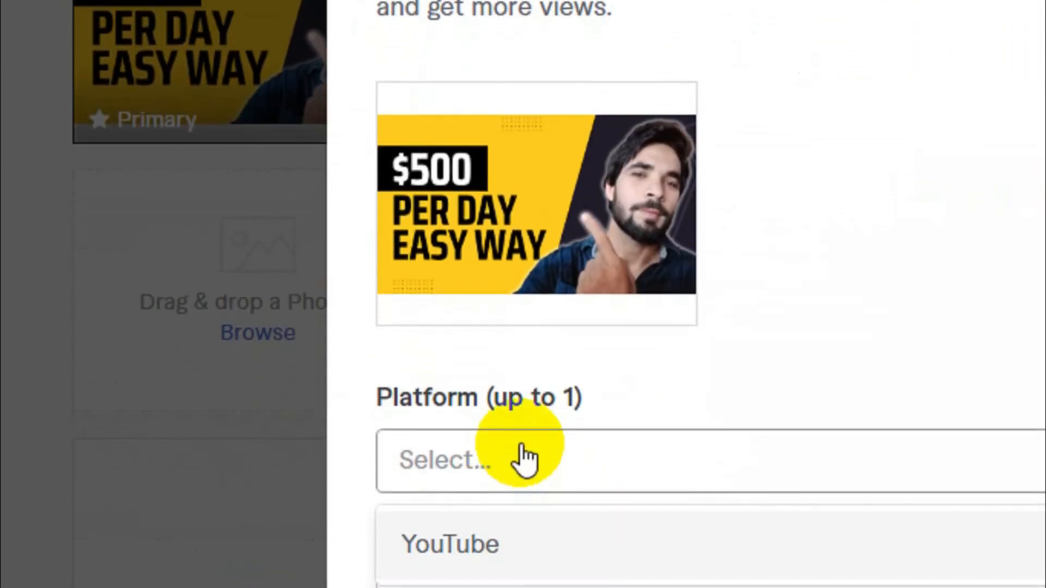
scroll(532, 499, "down", 1)
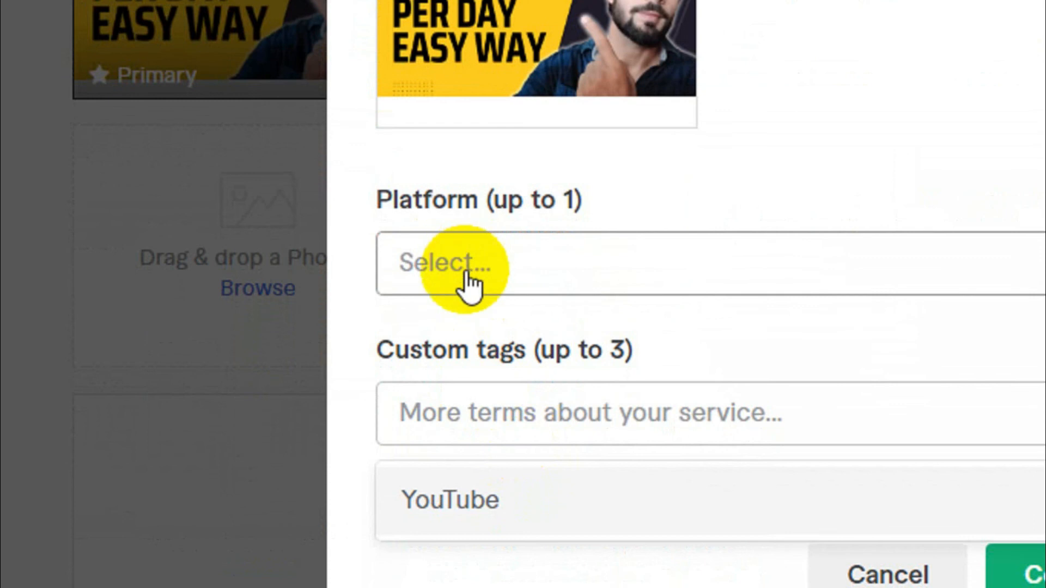
left_click(519, 263)
left_click(520, 264)
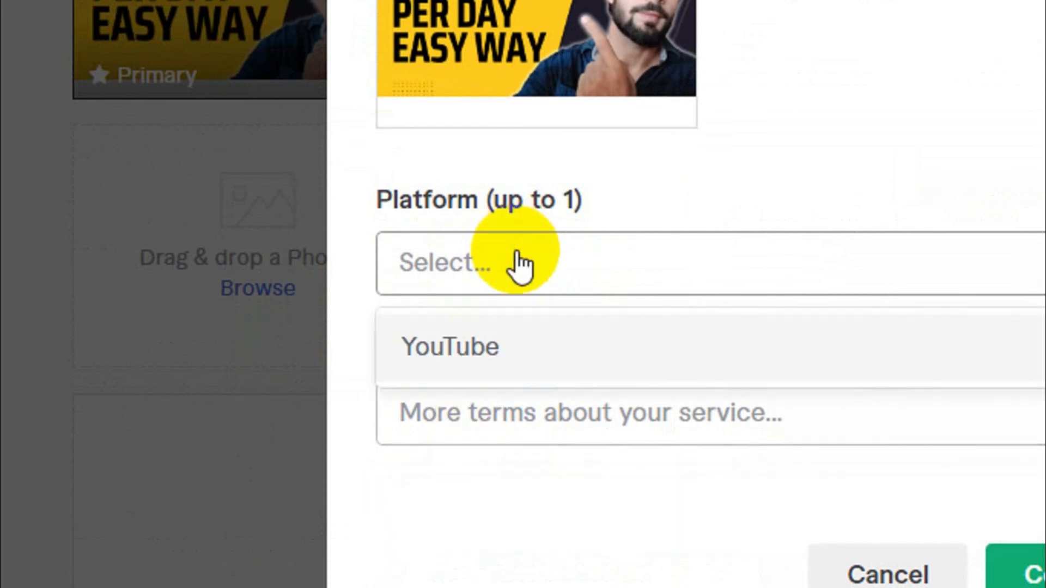
left_click(425, 351)
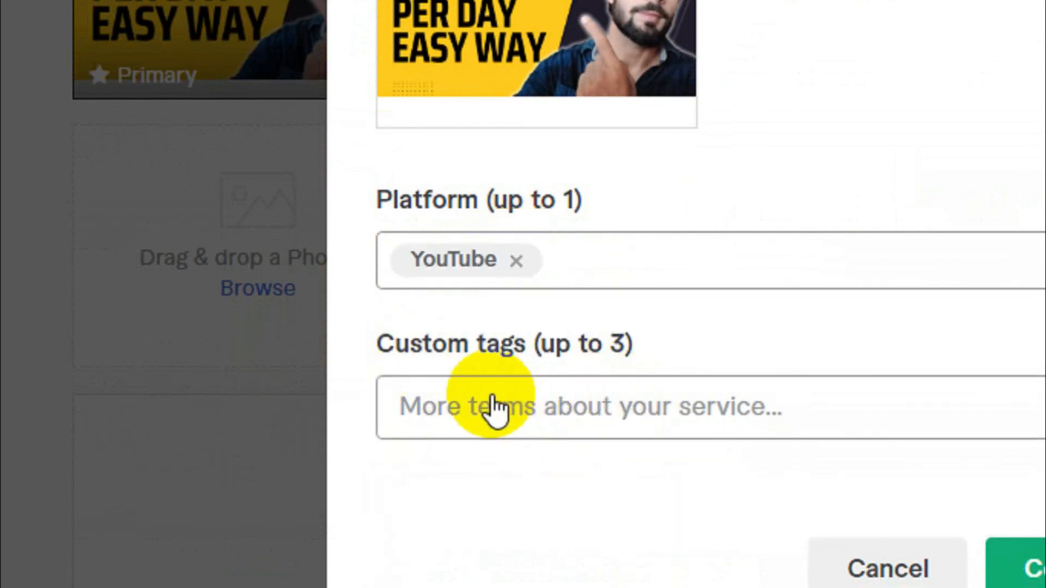
- Add the custom tag Create Youtube Thumbnail to the primary gallery sample
left_click(588, 422)
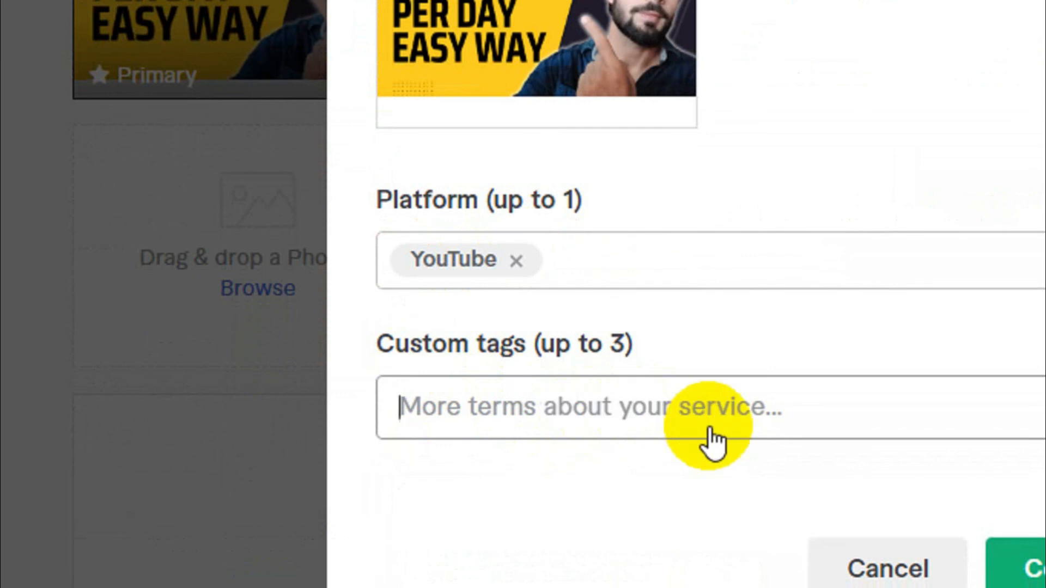
type("crea")
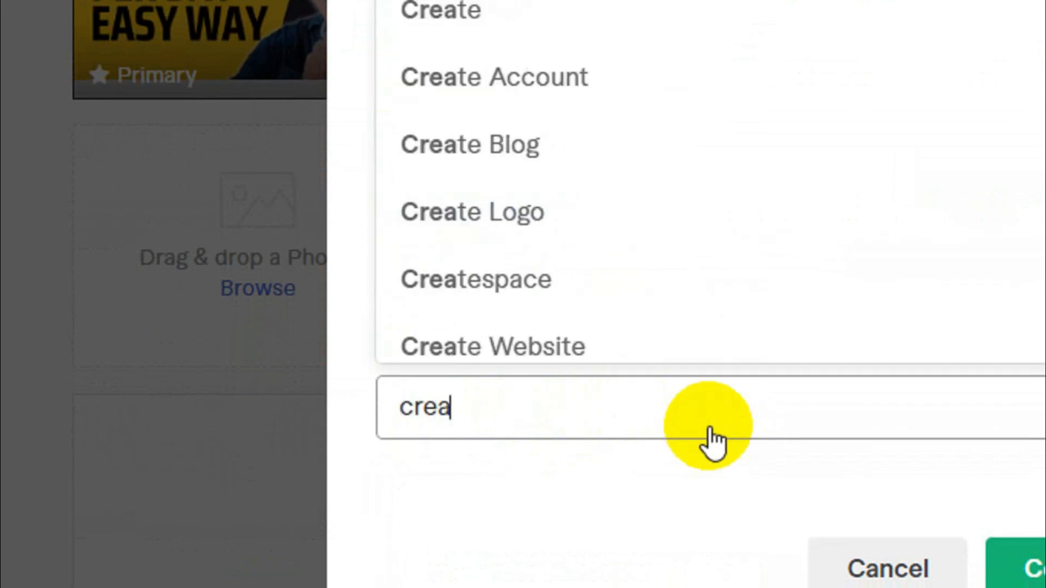
type("te ")
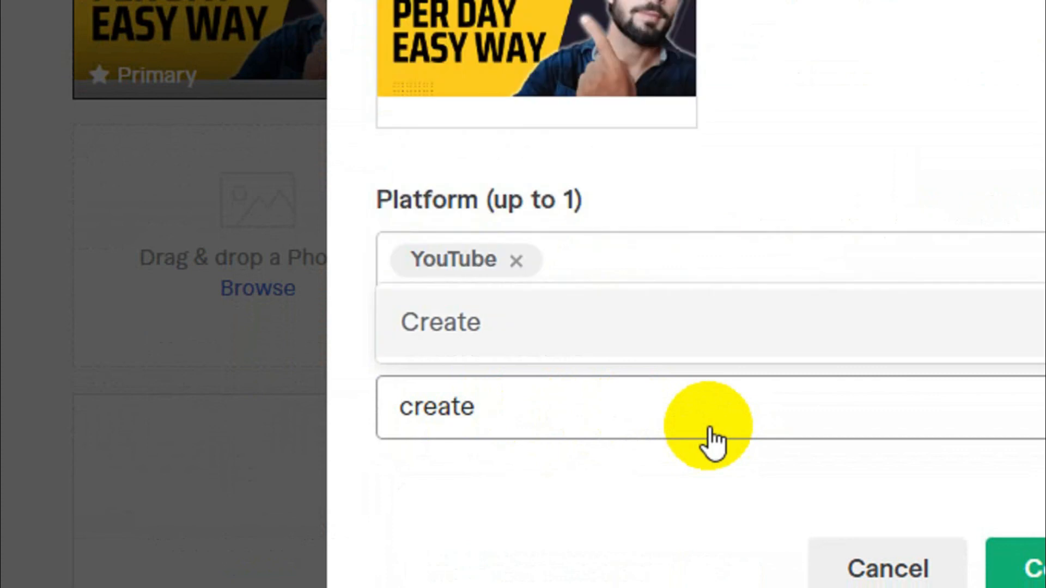
type("youtube th")
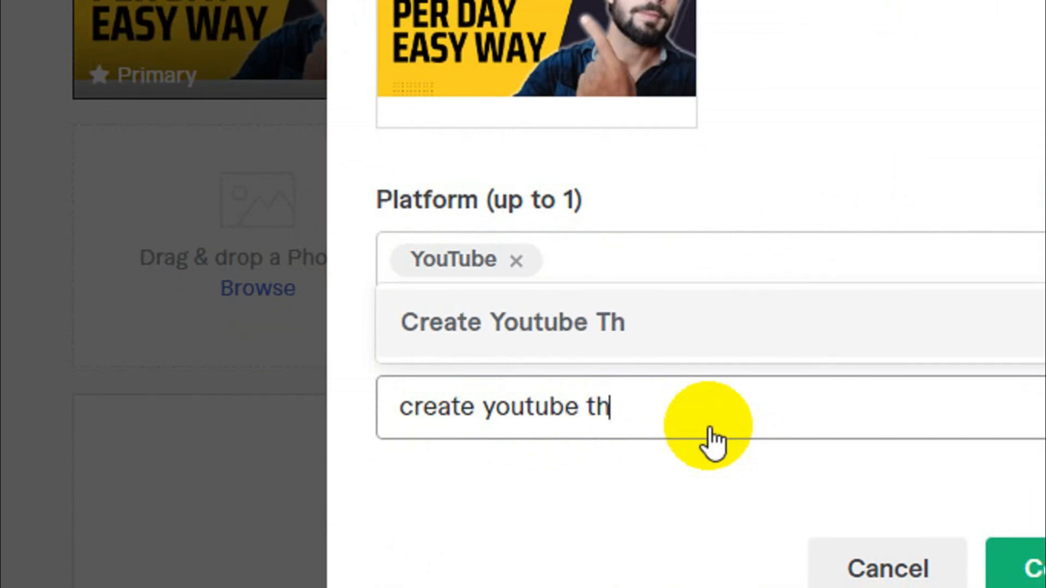
type("umbnail")
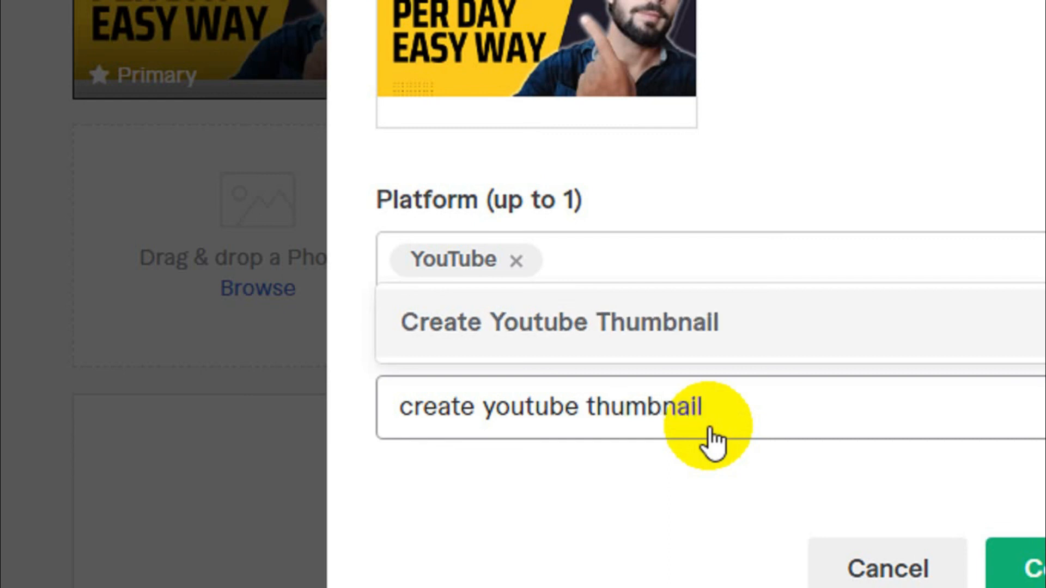
key("Return")
- Add Thumbnail as the second custom tag of the primary gallery sample
type("t")
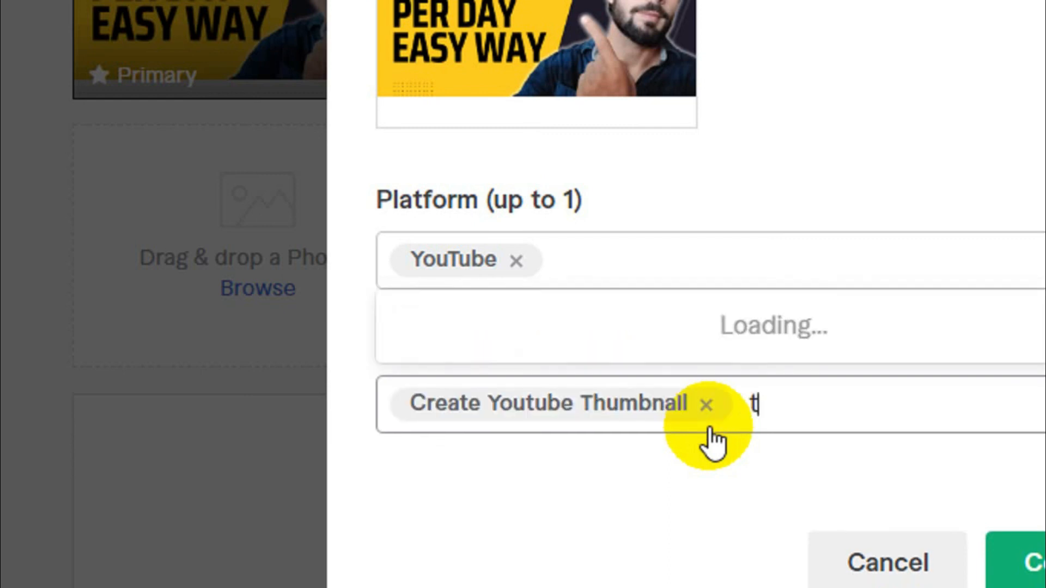
type("hu")
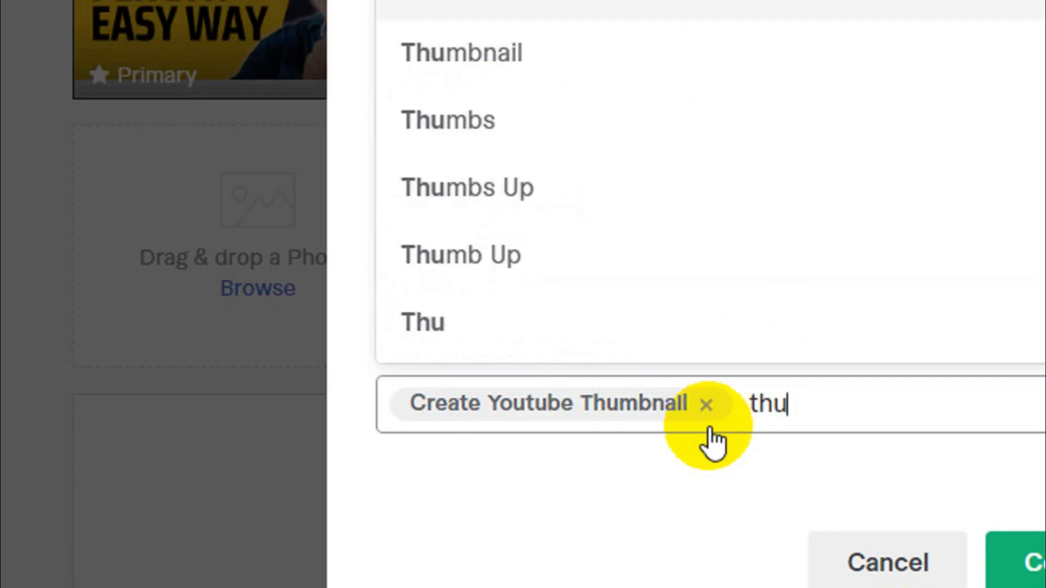
type("mbnail")
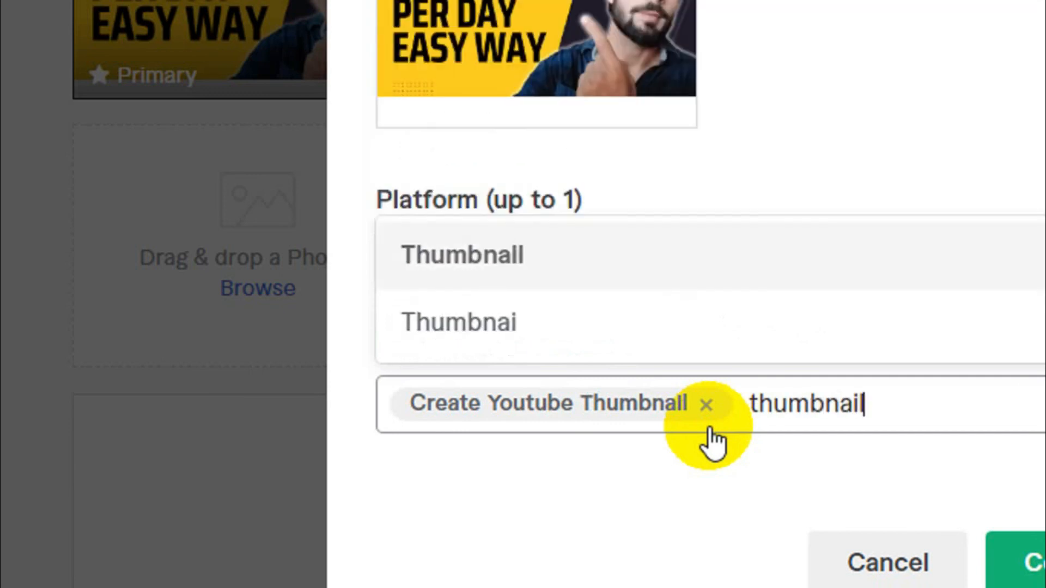
key("Return")
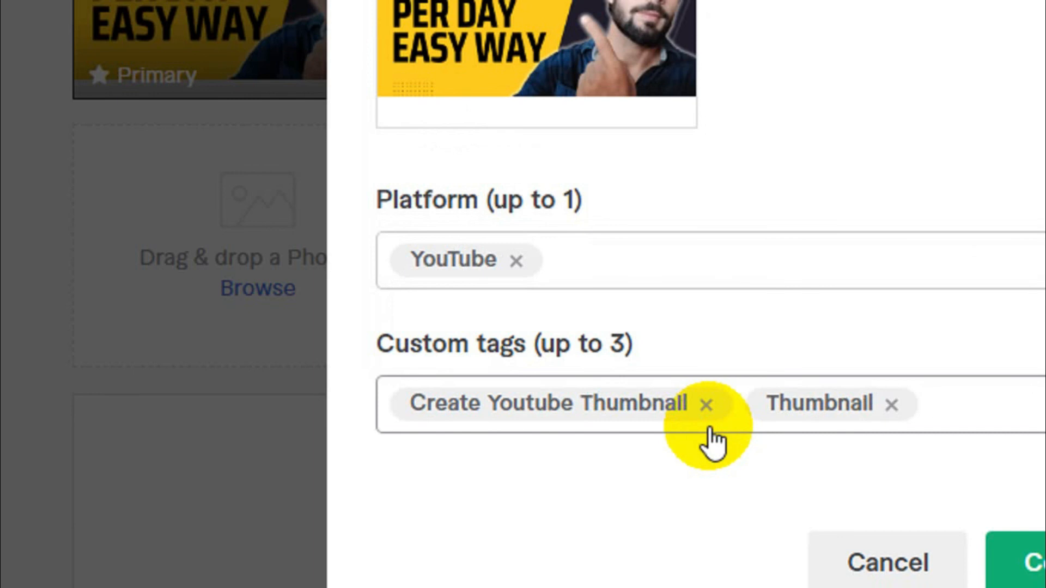
- Add Thumbnail Design as the third custom tag of the primary gallery sample and accept the sample's tags
type("thumbnai")
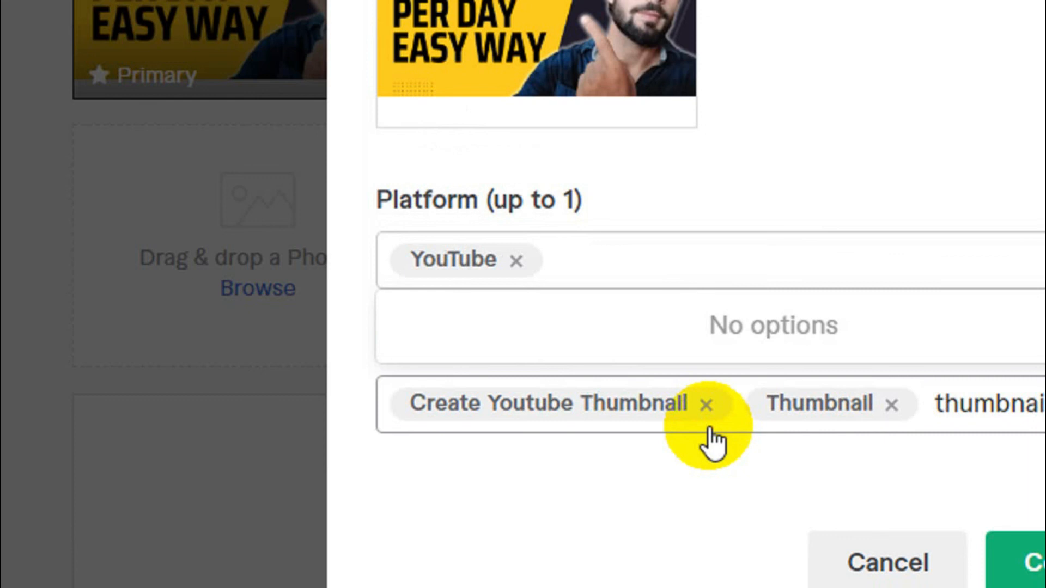
type("l des")
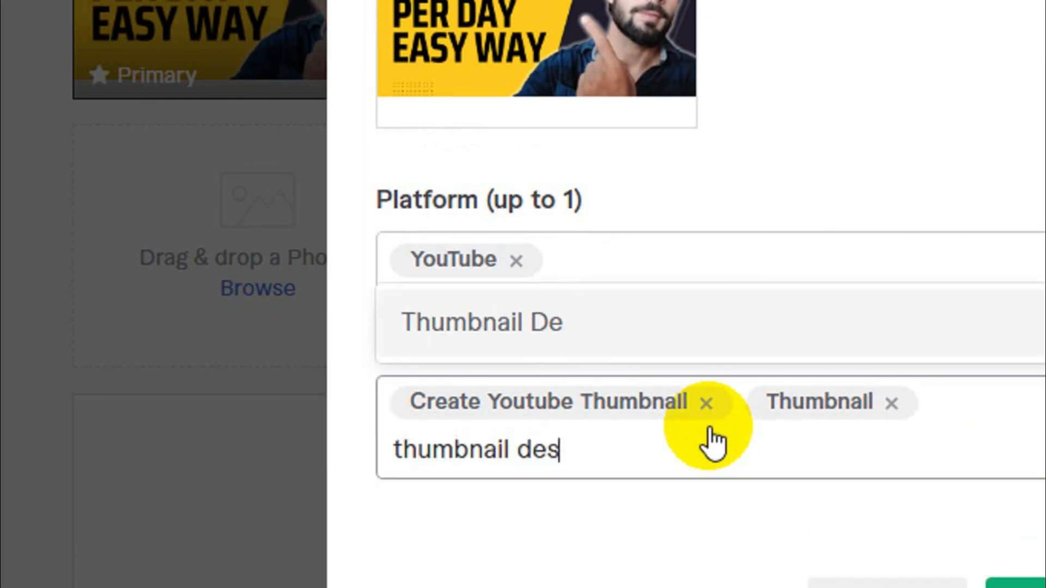
type("ign")
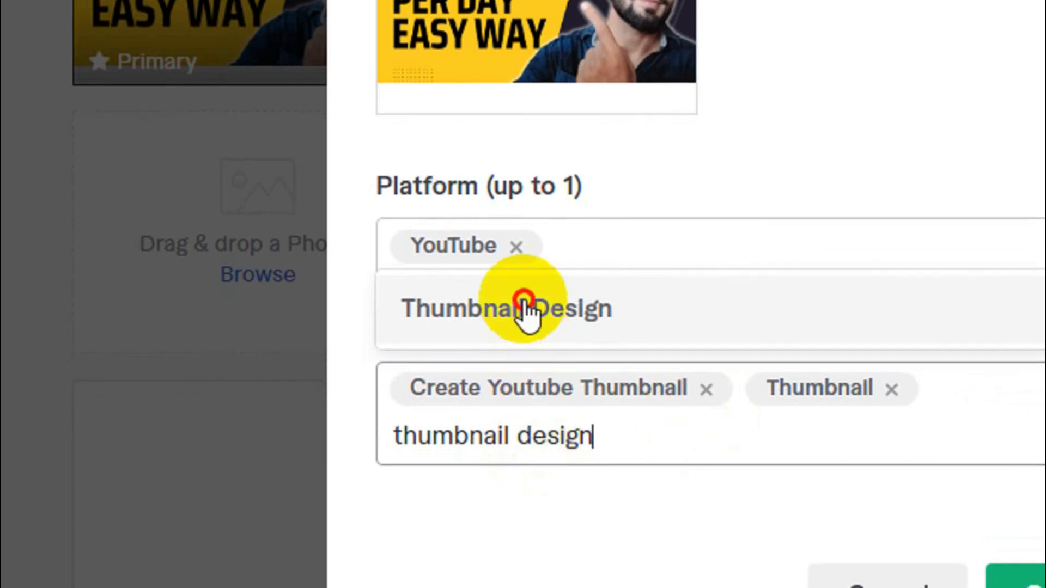
left_click(525, 323)
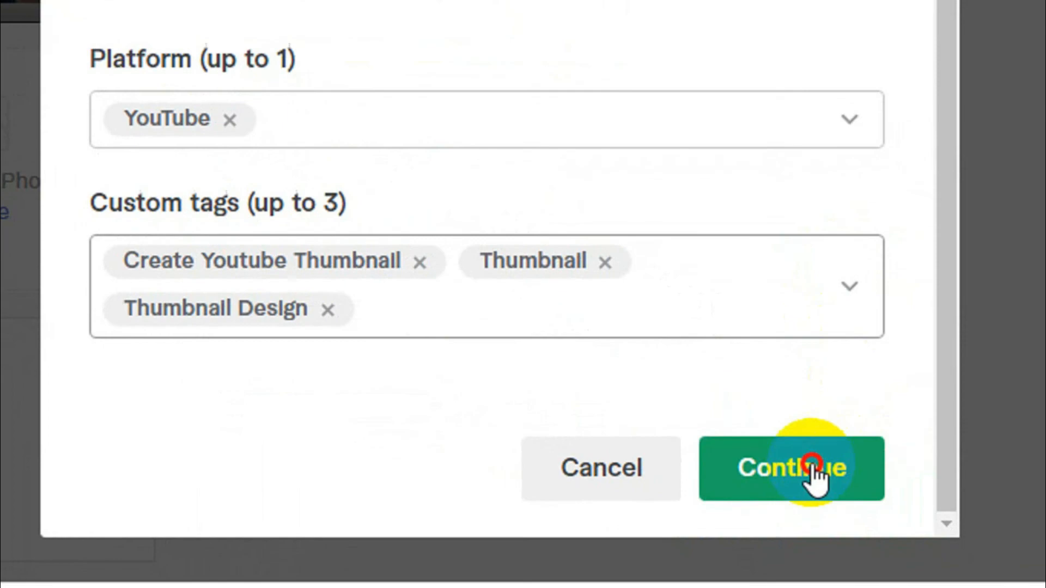
left_click(959, 556)
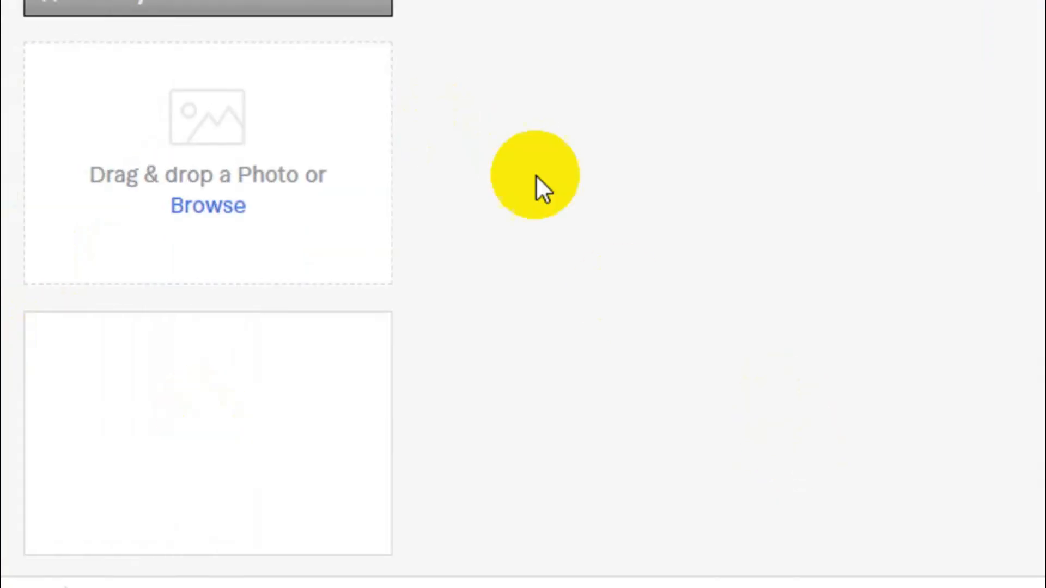
- Save the gig's gallery changes, open the gig preview and dismiss the browser's downloads bar
scroll(784, 518, "down", 10)
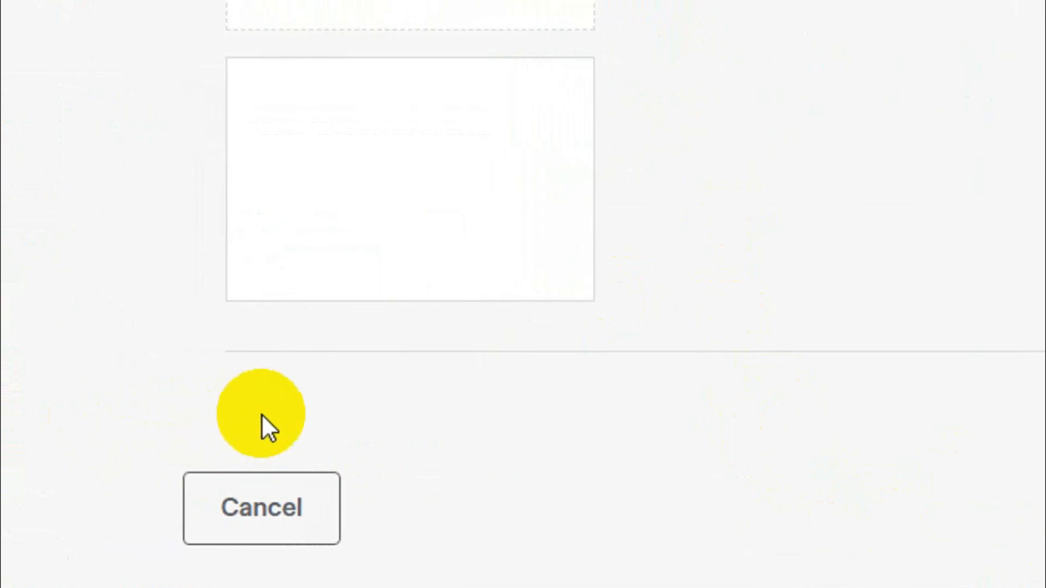
left_click(730, 459)
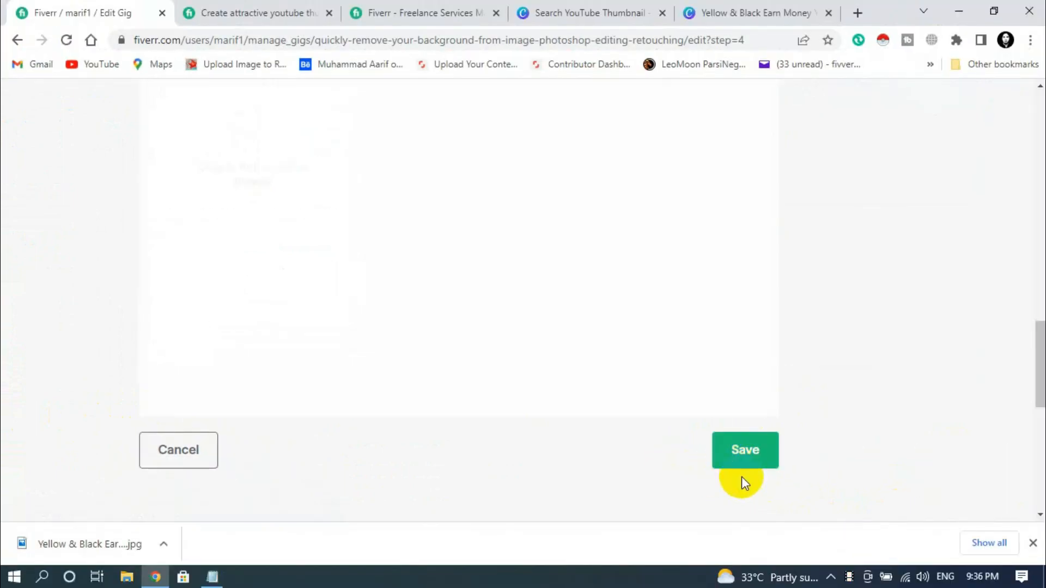
scroll(545, 323, "up", 15)
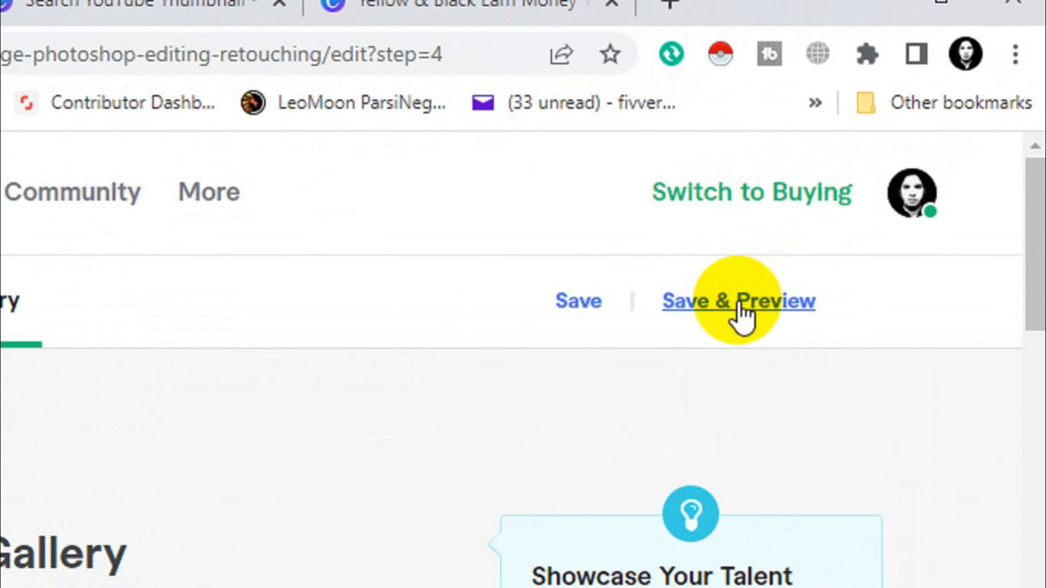
left_click(740, 305)
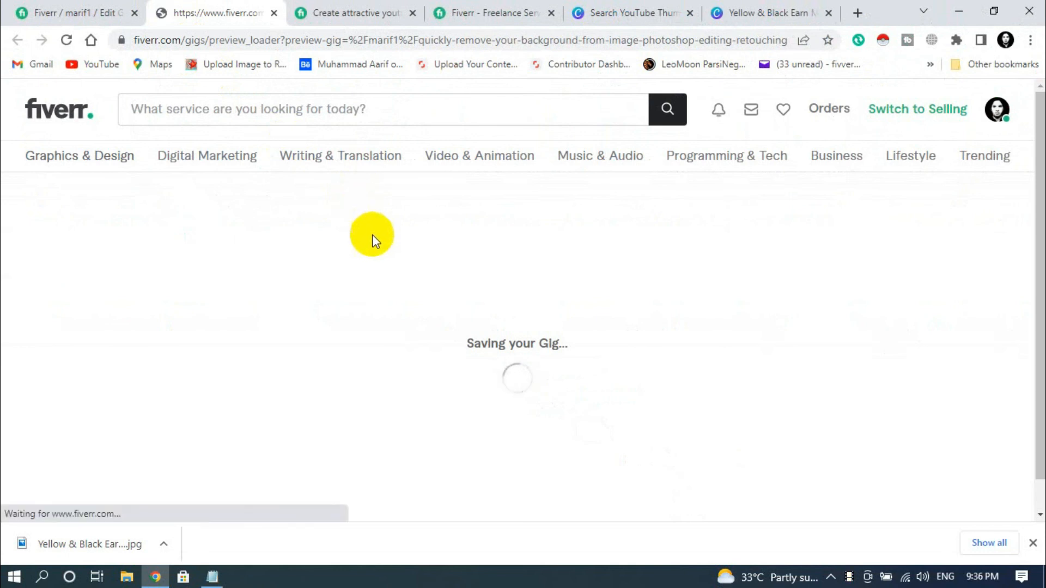
left_click(1033, 543)
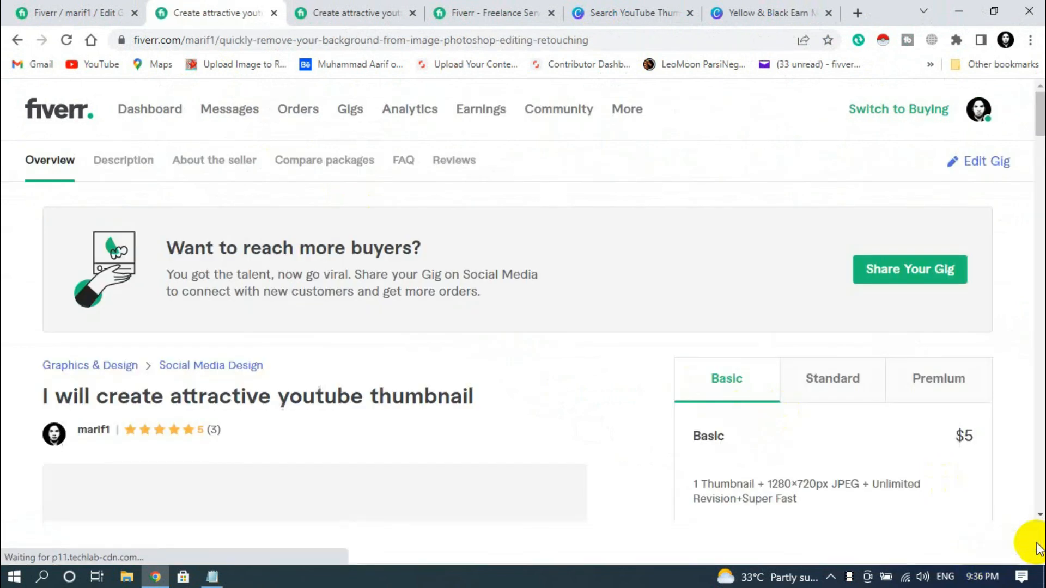
- Review the previewed gig page, including its title, gallery image, package, description and seller information
scroll(273, 343, "down", 6)
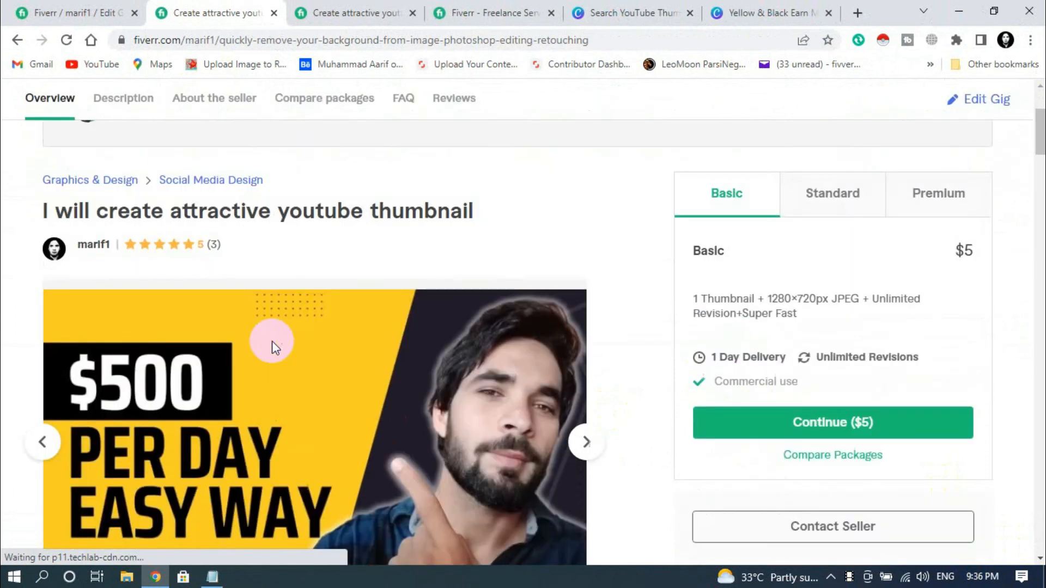
scroll(294, 370, "up", 4)
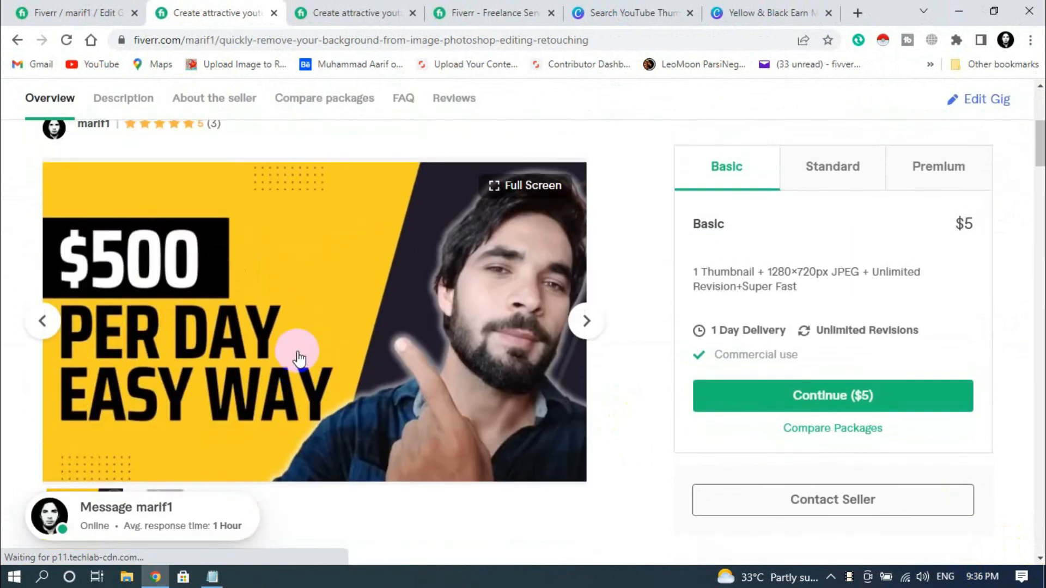
scroll(378, 248, "up", 2)
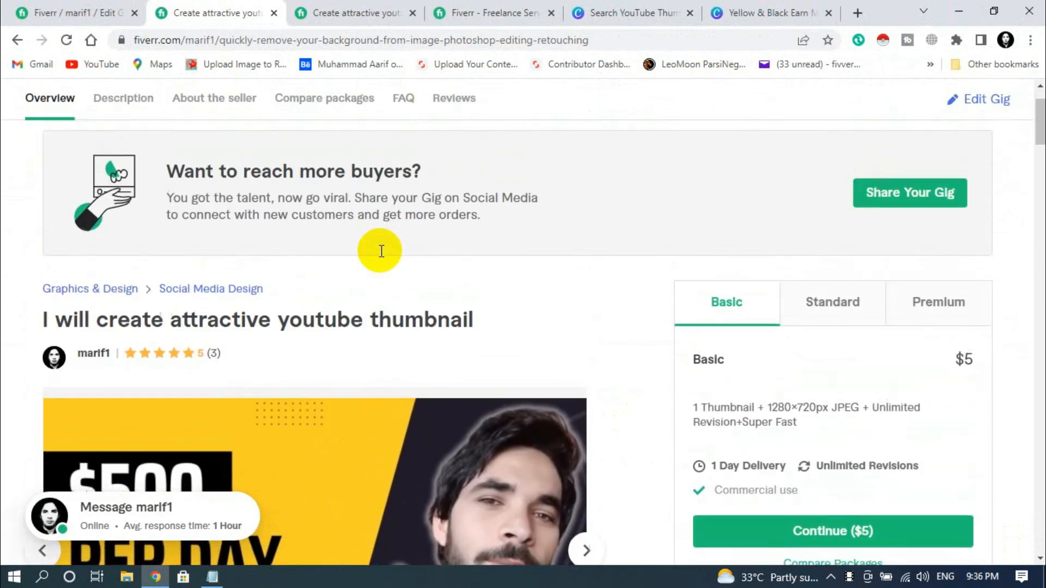
scroll(381, 254, "down", 15)
scroll(381, 251, "down", 6)
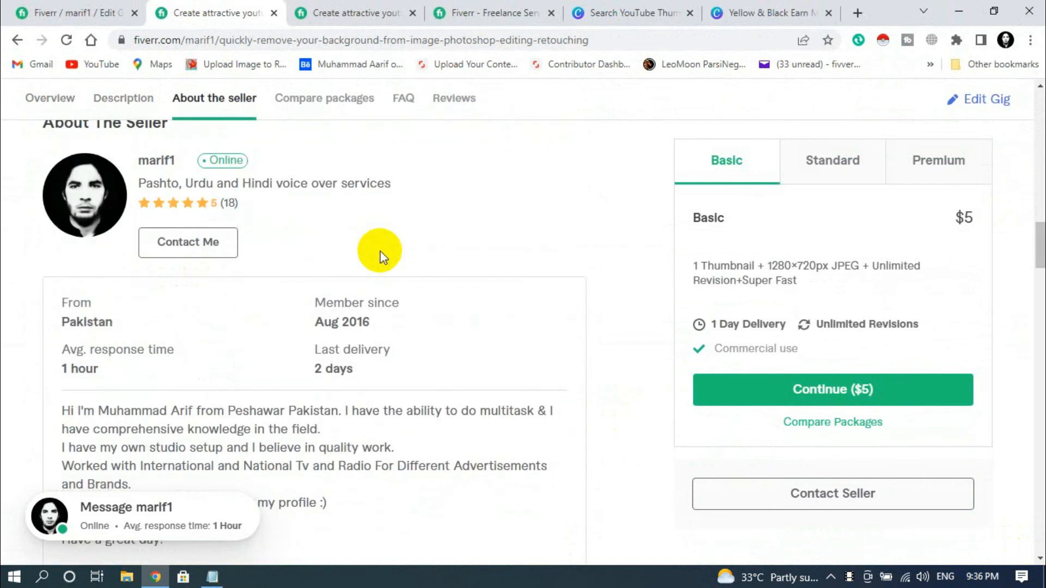
scroll(380, 256, "up", 5)
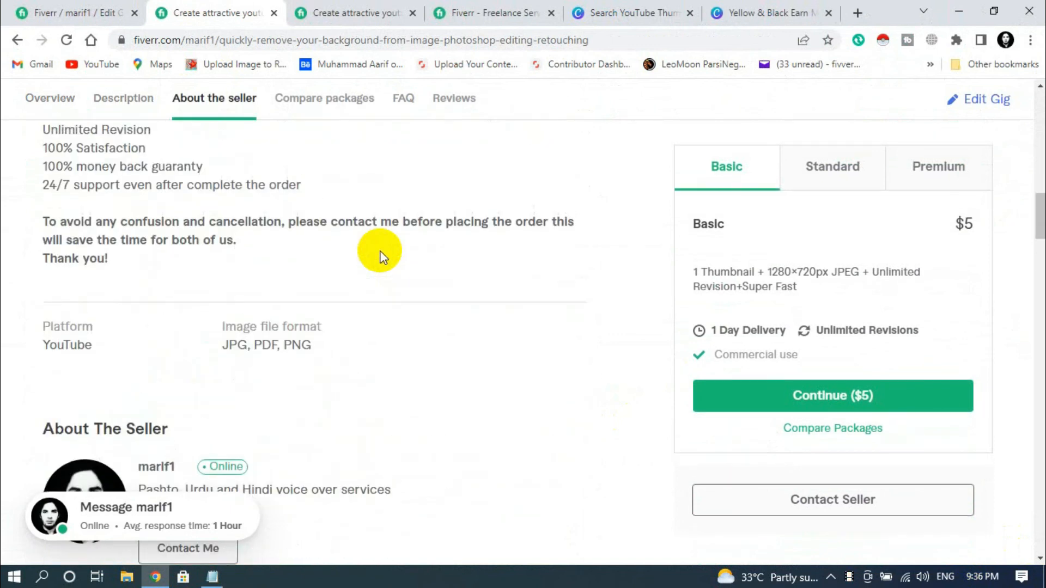
scroll(379, 256, "up", 4)
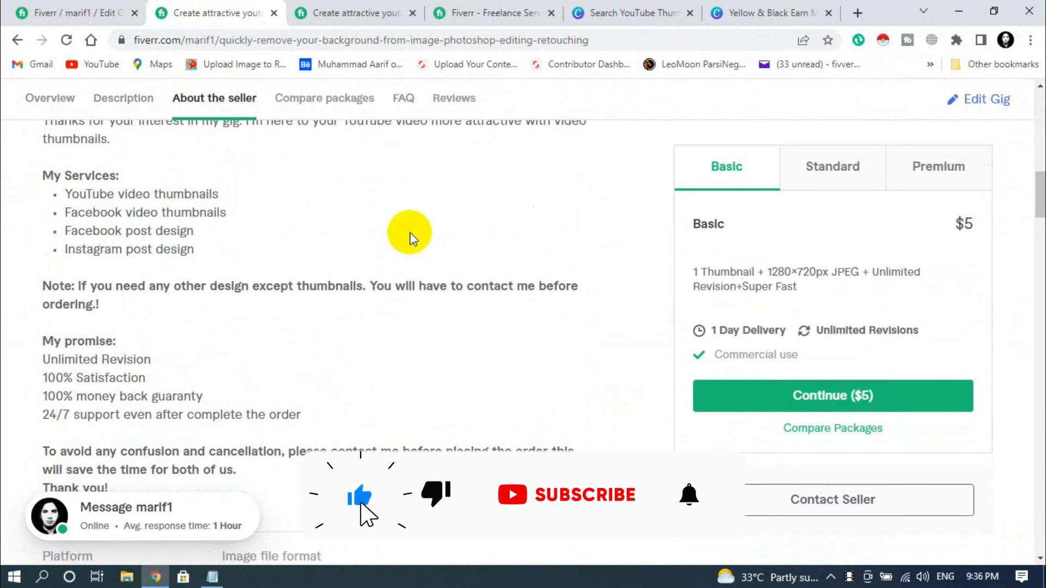